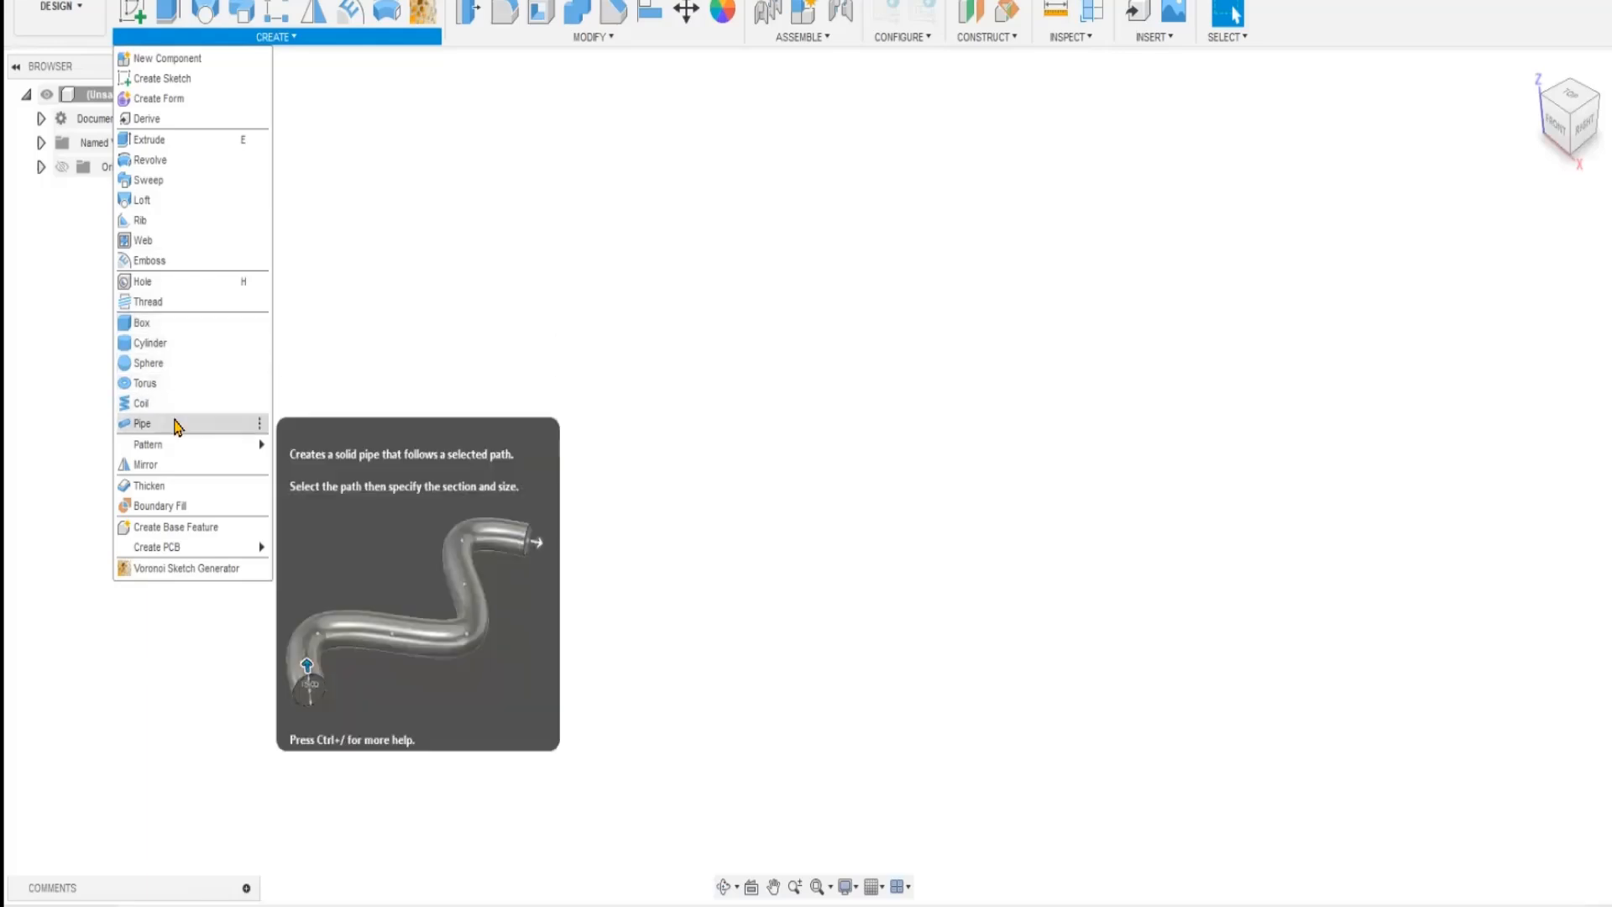
- Create a box as a new body on the front vertical plane, about 69 mm long, 49 mm wide and 57 mm high
left_click(209, 336)
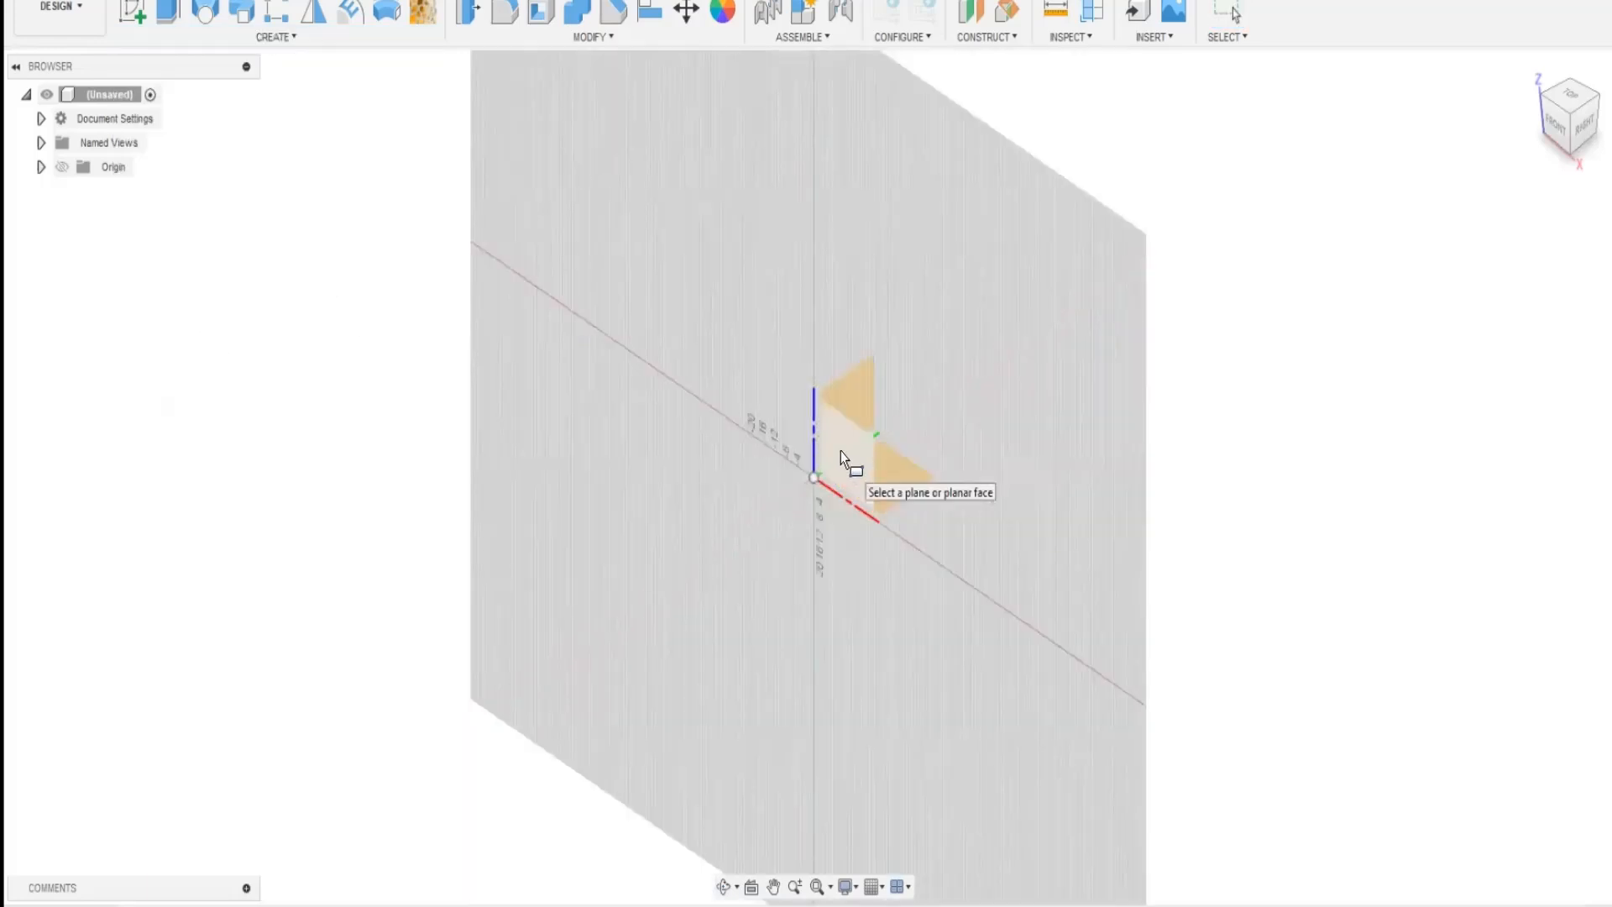
left_click(841, 455)
left_click(733, 311)
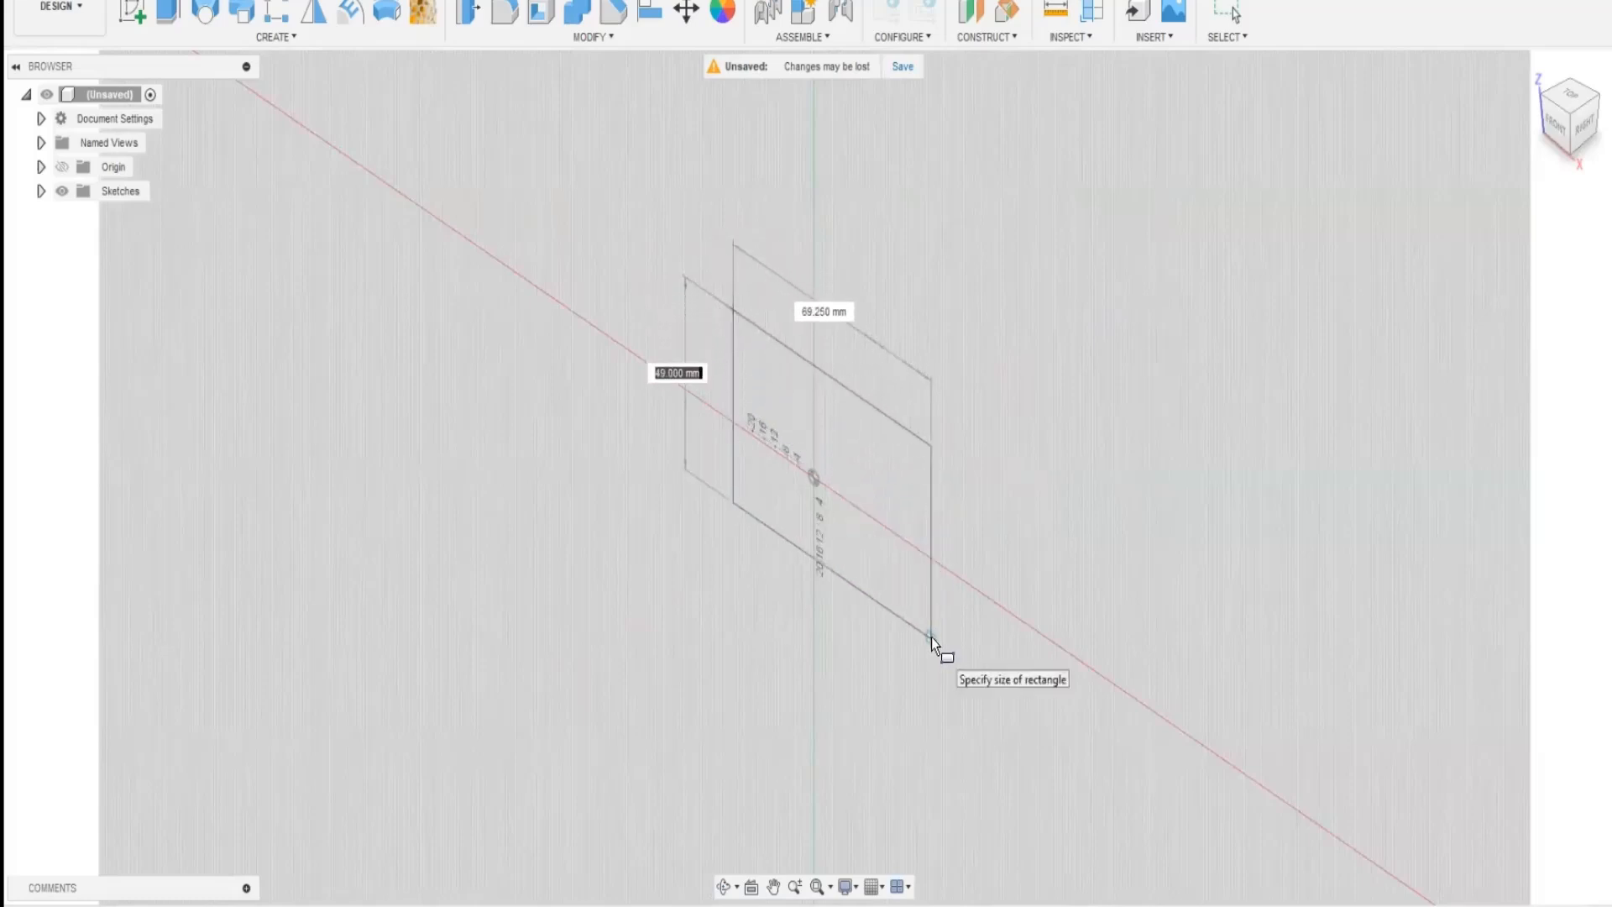
key("Tab")
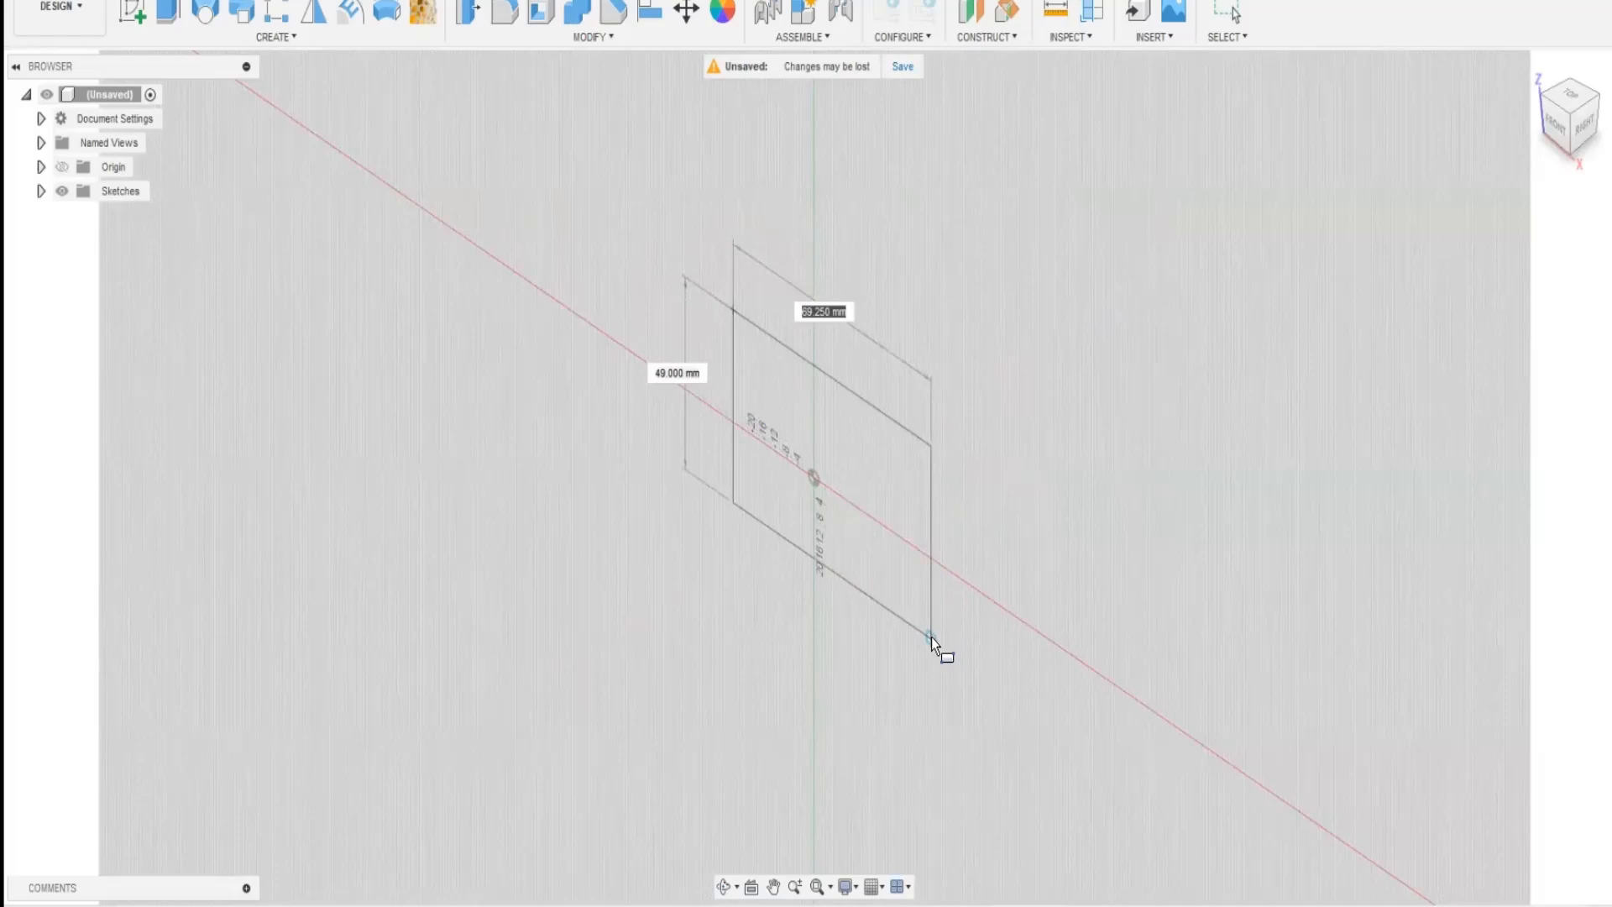
left_click(930, 637)
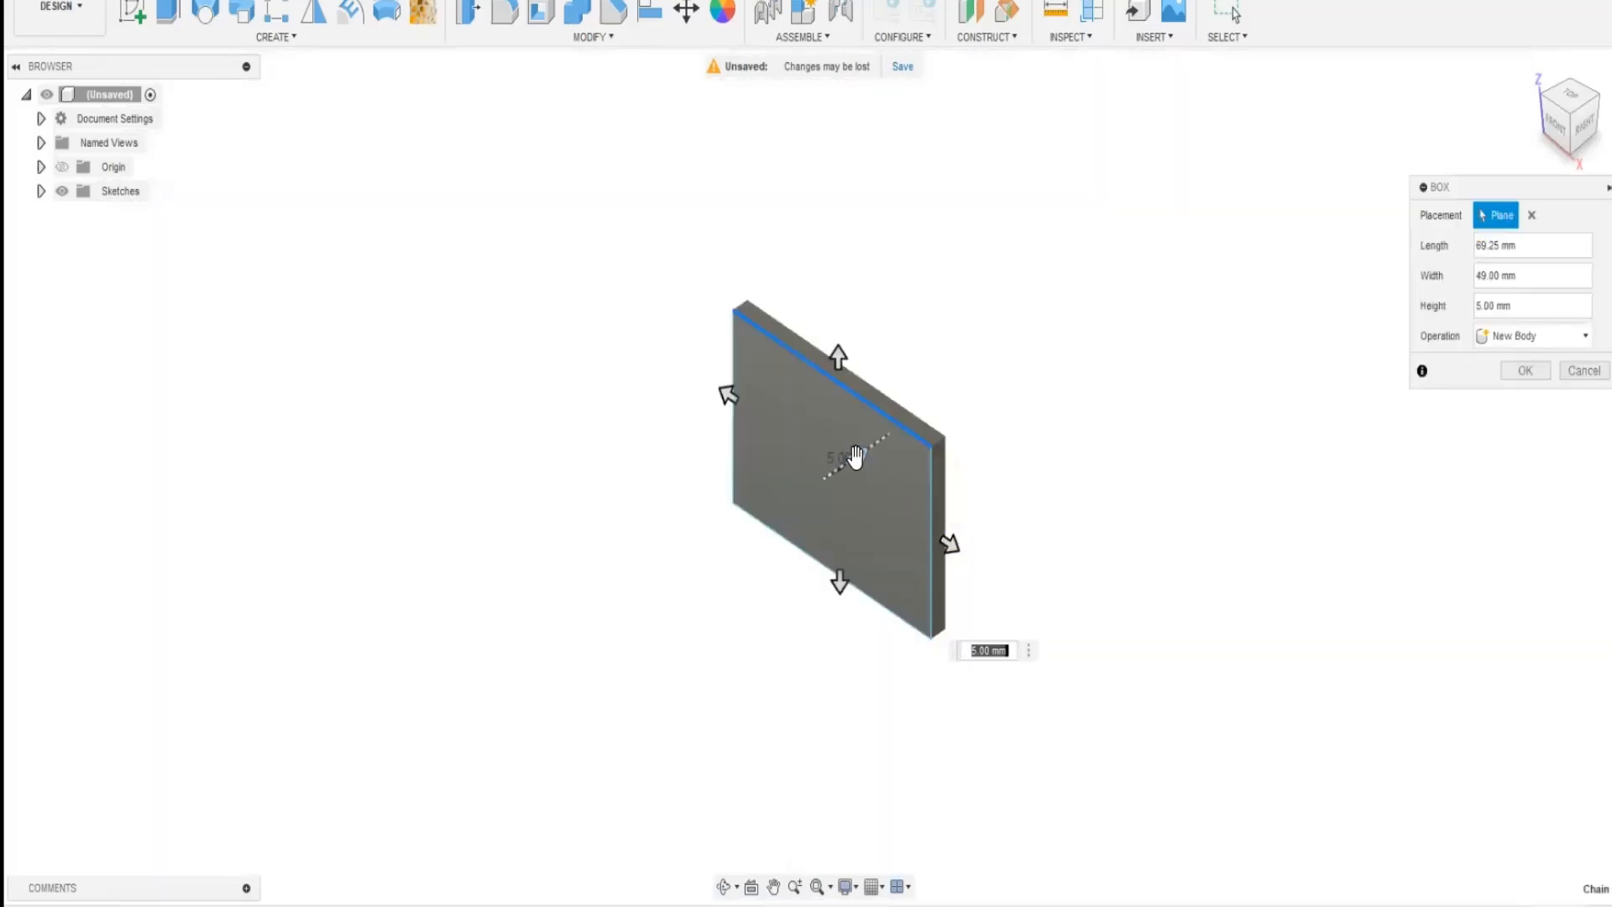
left_click_drag(856, 456, 1005, 353)
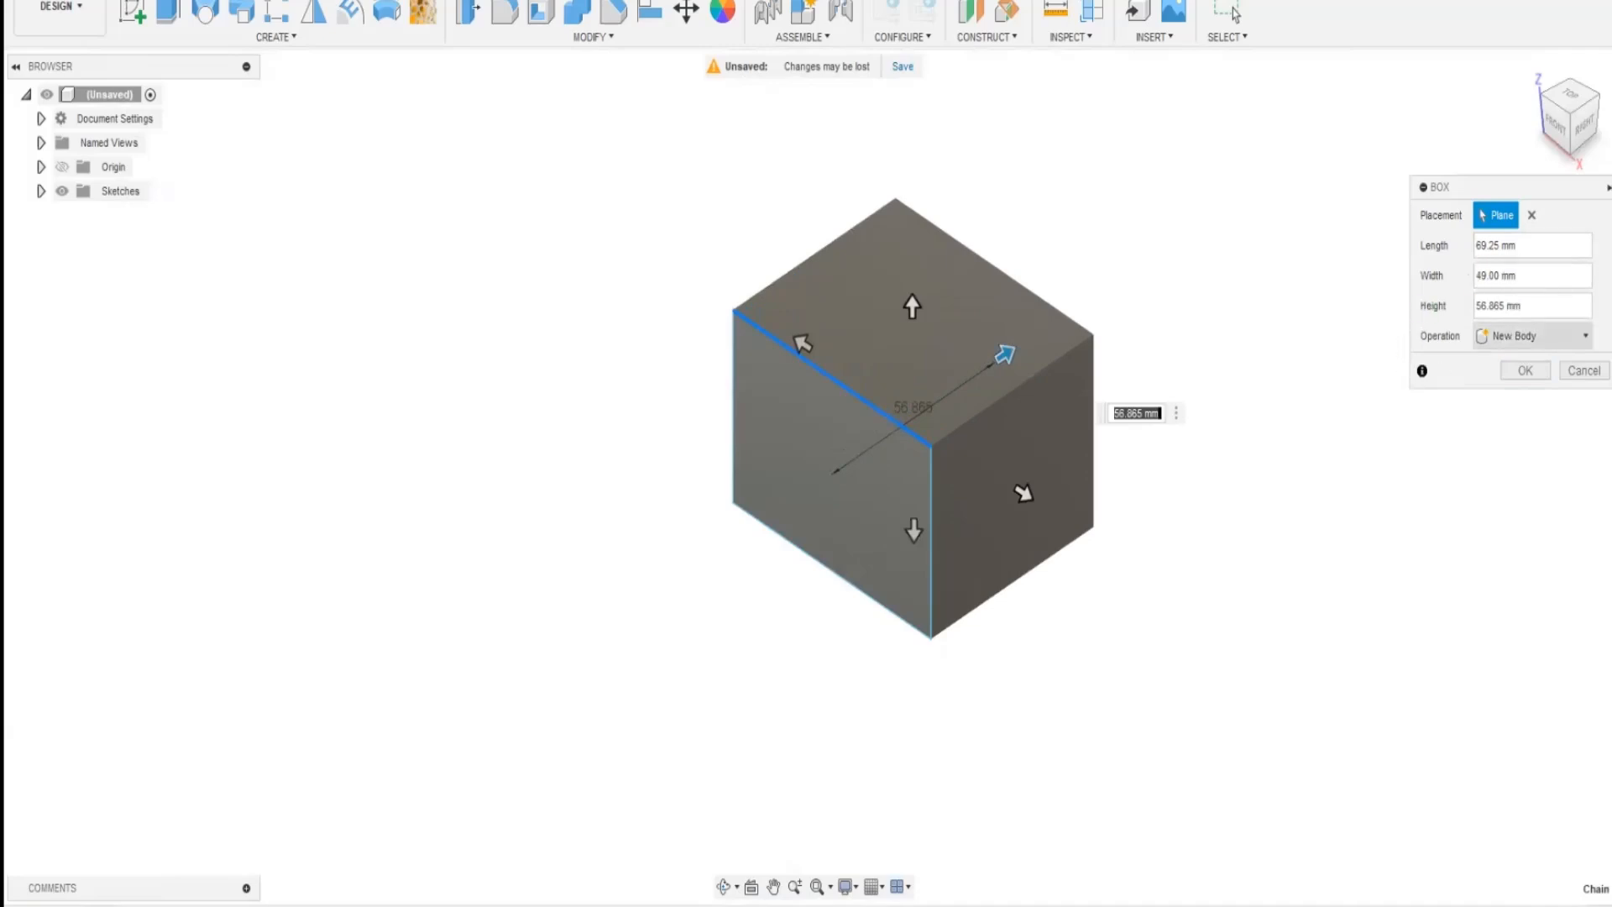
left_click(1535, 336)
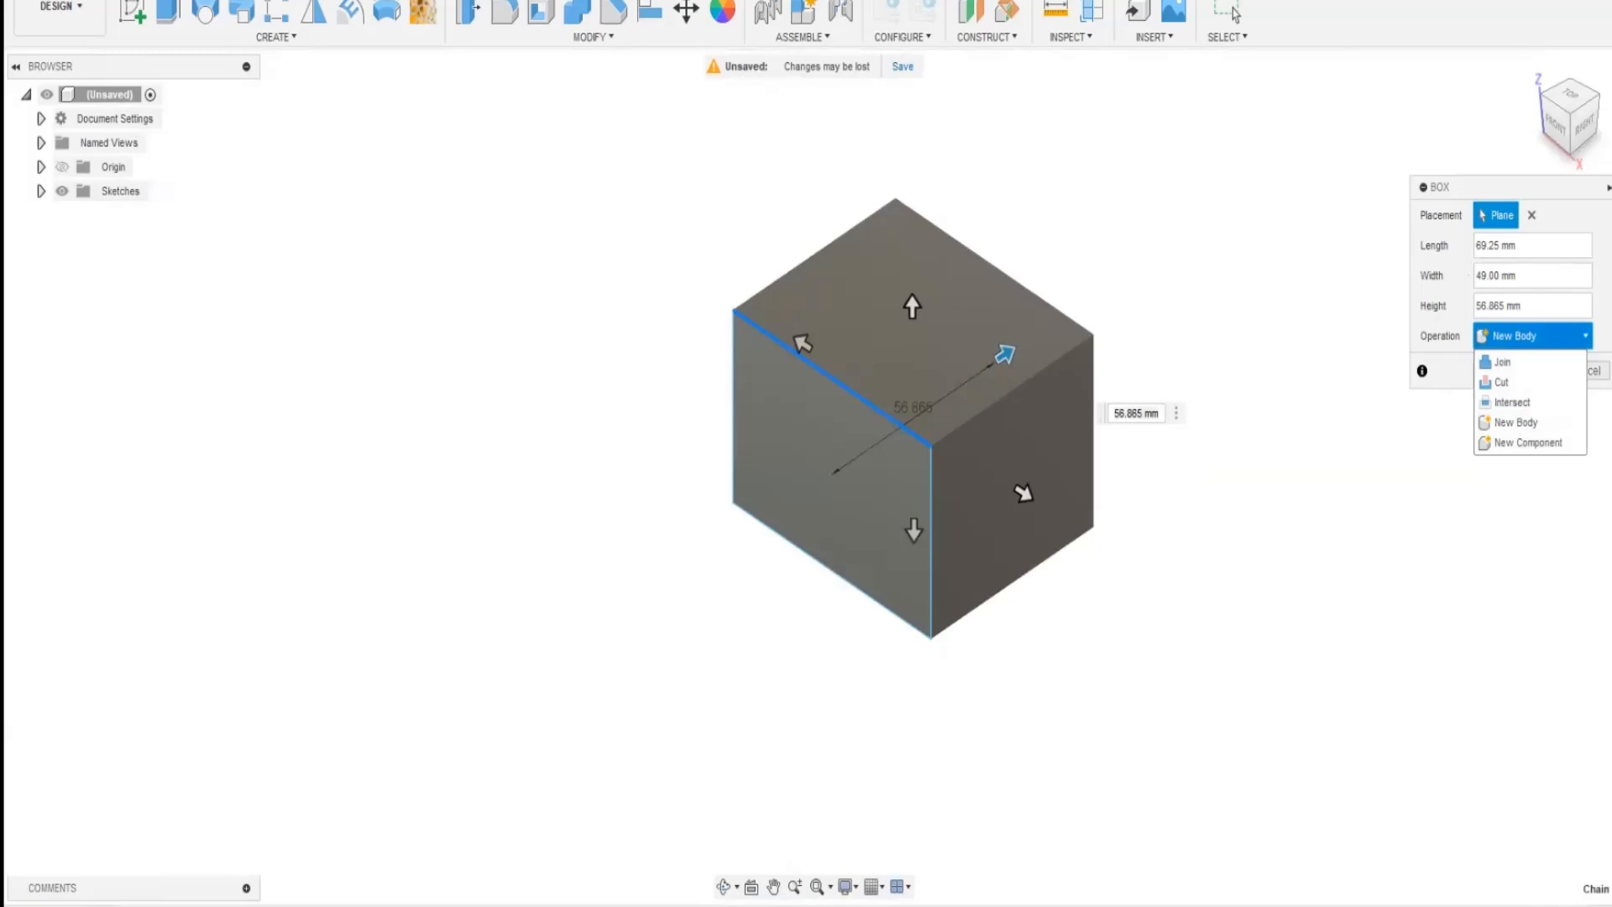
left_click(1515, 422)
left_click(1525, 370)
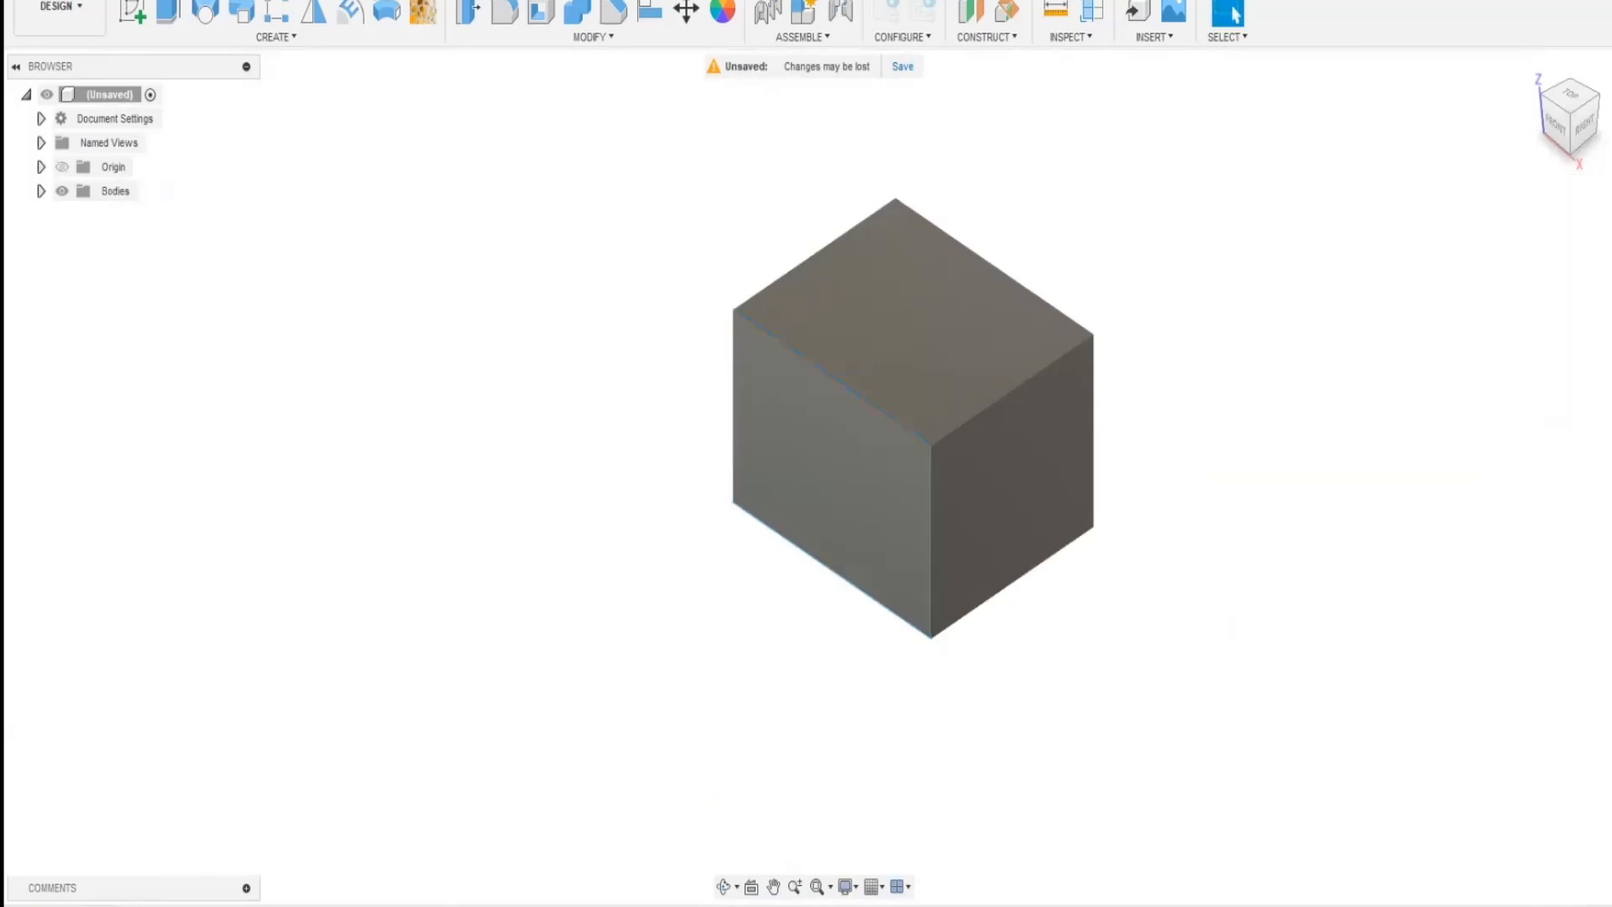
- Edit the existing box feature, increasing its height to about 58.4 mm
right_click(144, 899)
left_click(205, 755)
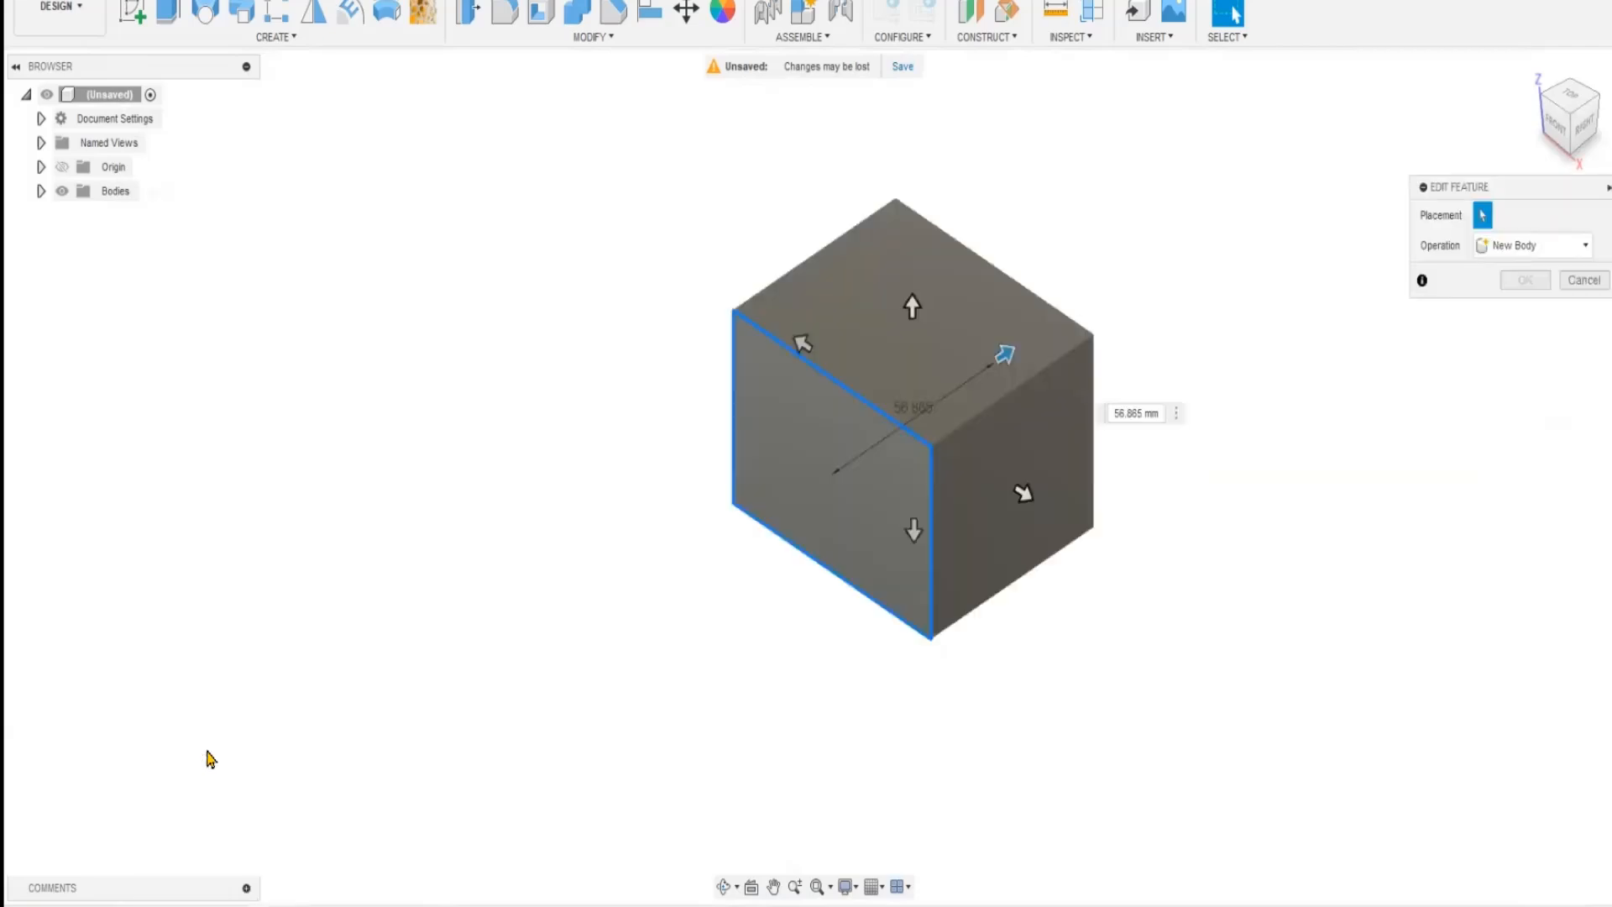
mouse_move(1004, 352)
left_mouse_down()
mouse_move(1059, 319)
mouse_move(1009, 350)
left_mouse_up()
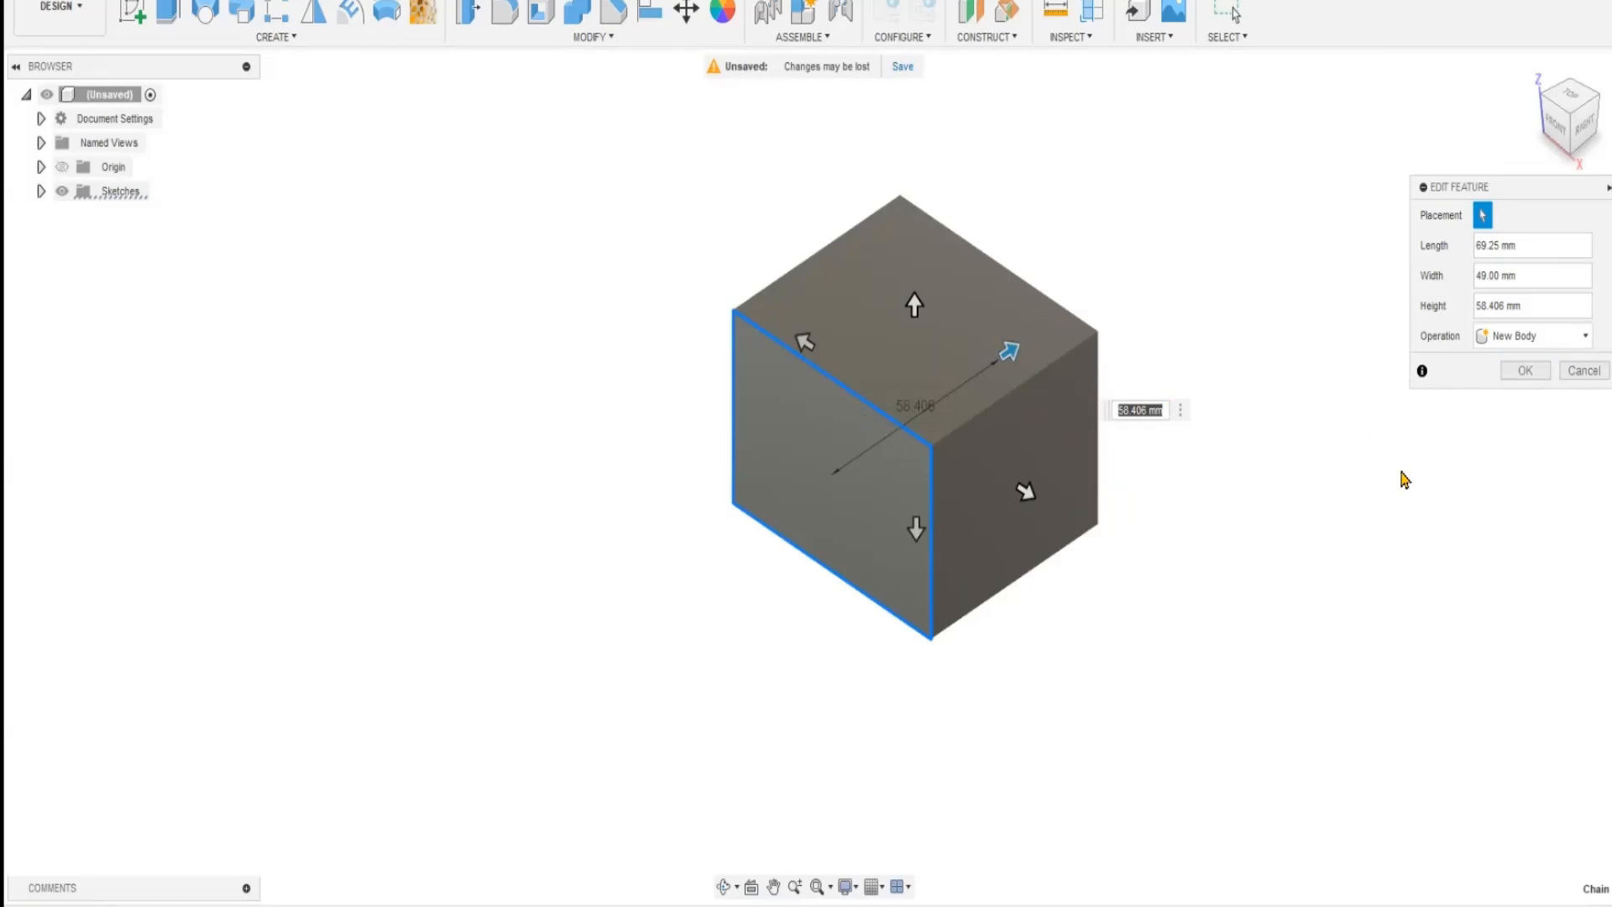
left_click(1525, 370)
- Create a separate cylinder body beside the box on its front-face plane, about 58.7 mm in diameter and 69.9 mm high
middle_click_drag(651, 584, 662, 584)
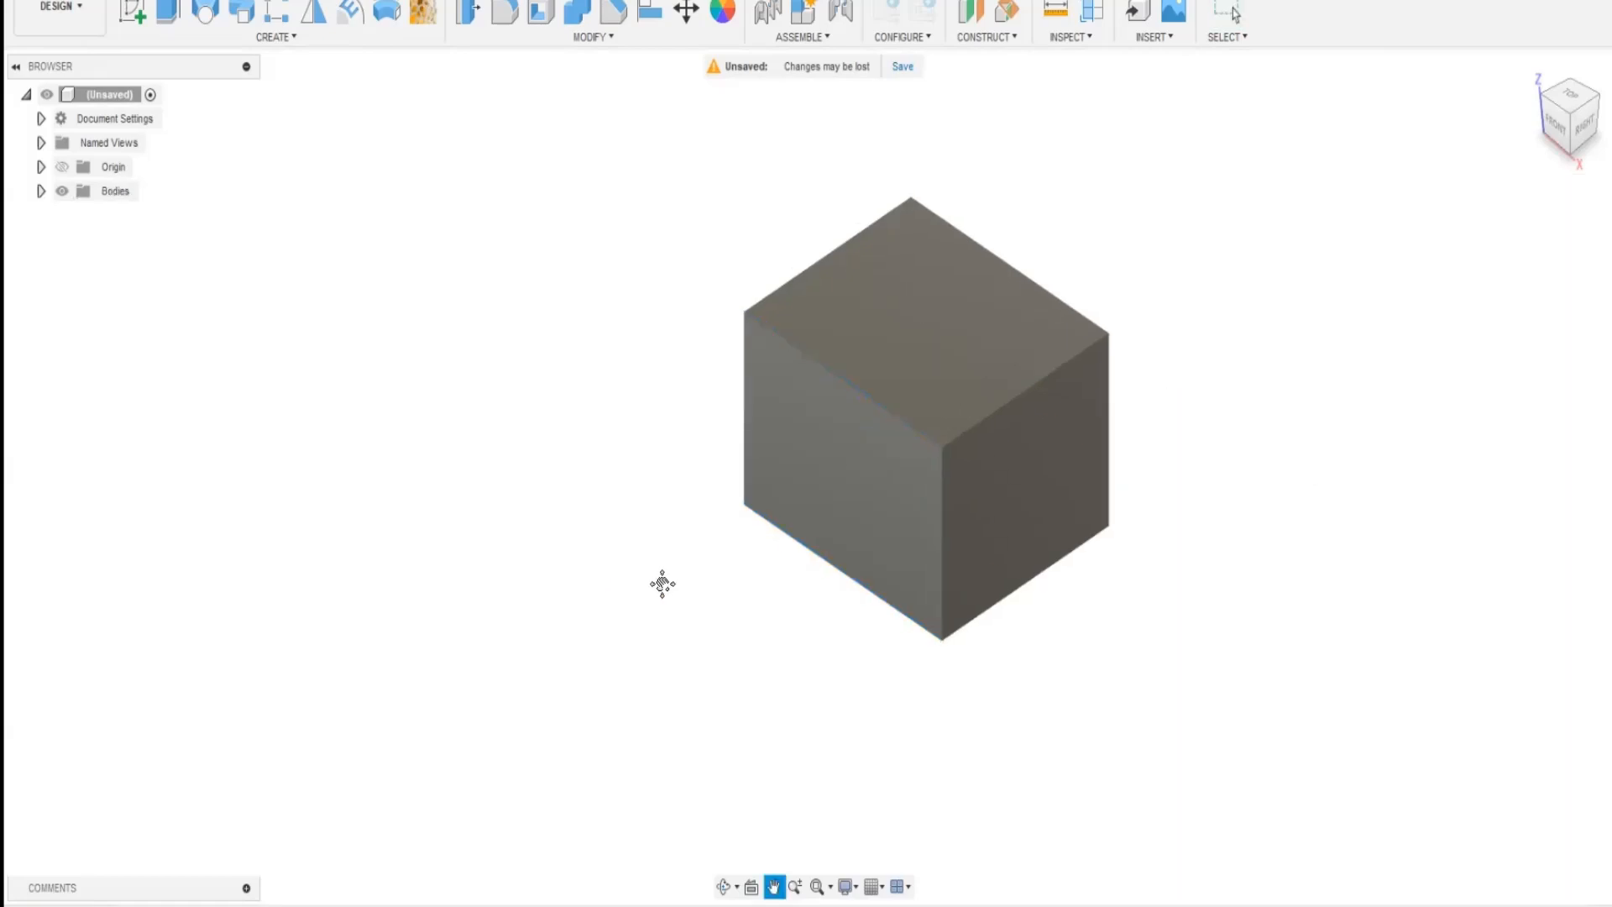
left_click_drag(662, 584, 787, 565)
key("Escape")
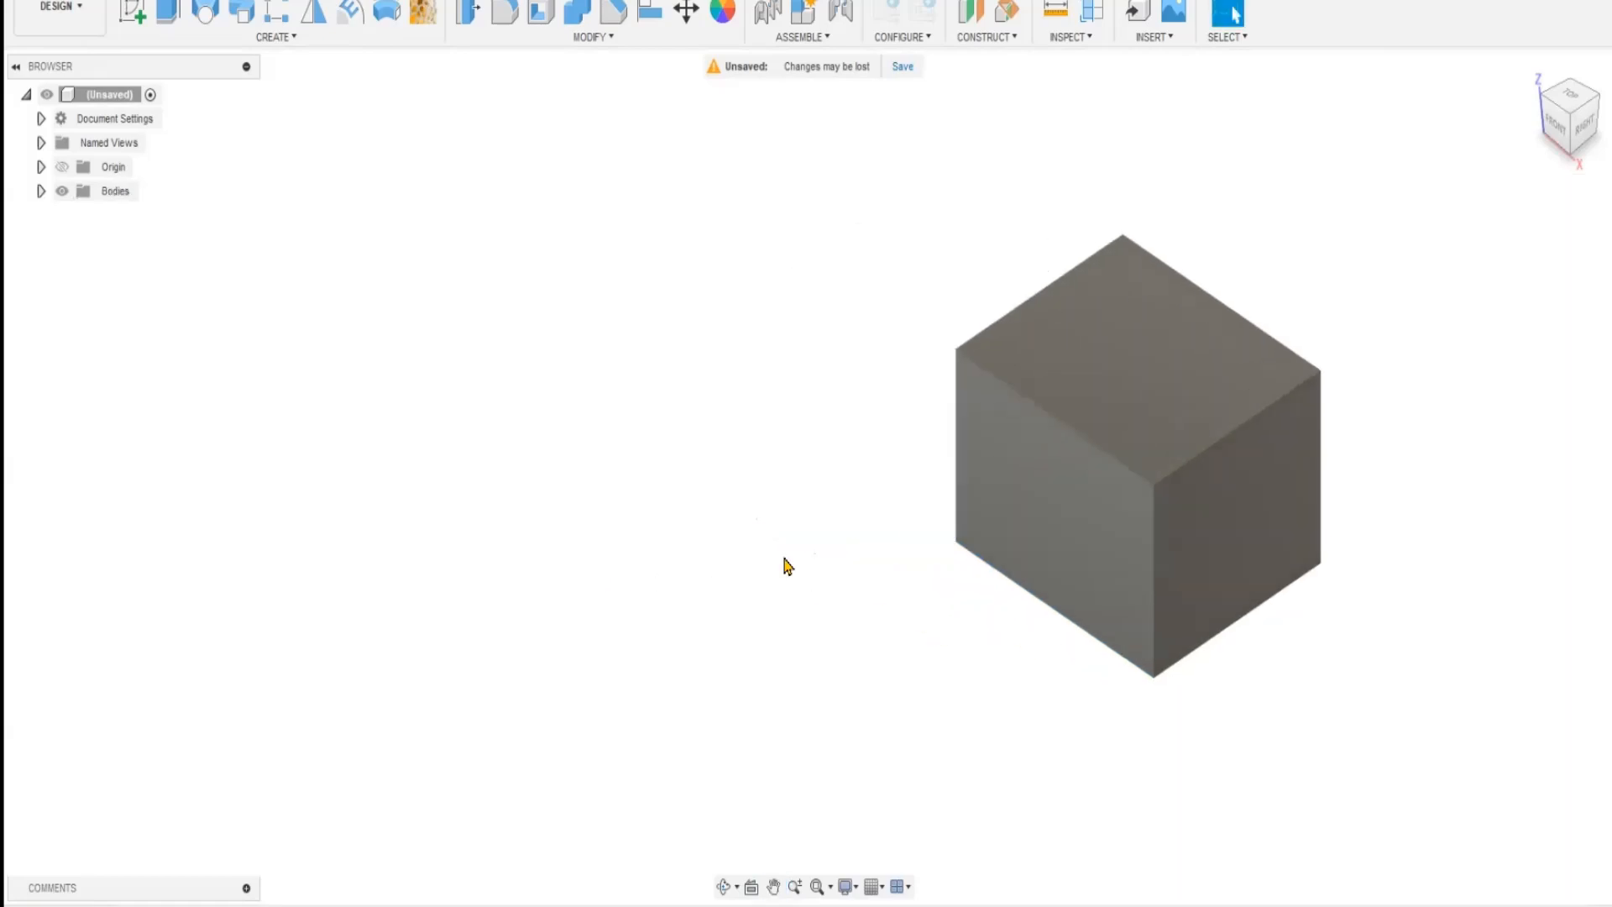
left_click(260, 37)
left_click(166, 346)
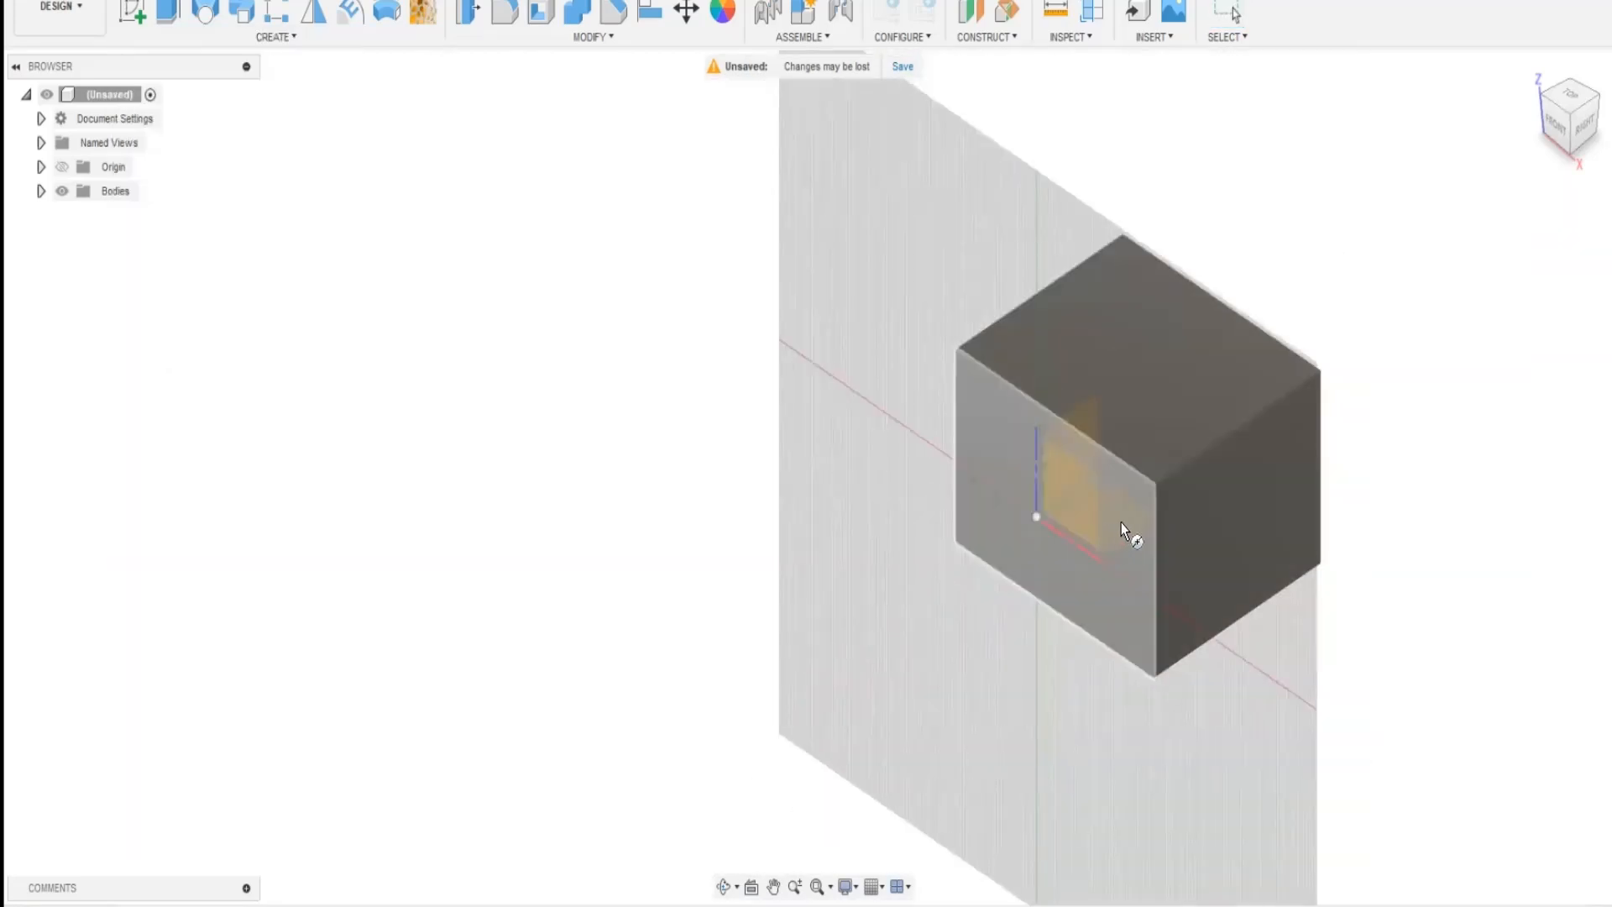
left_click(1124, 531)
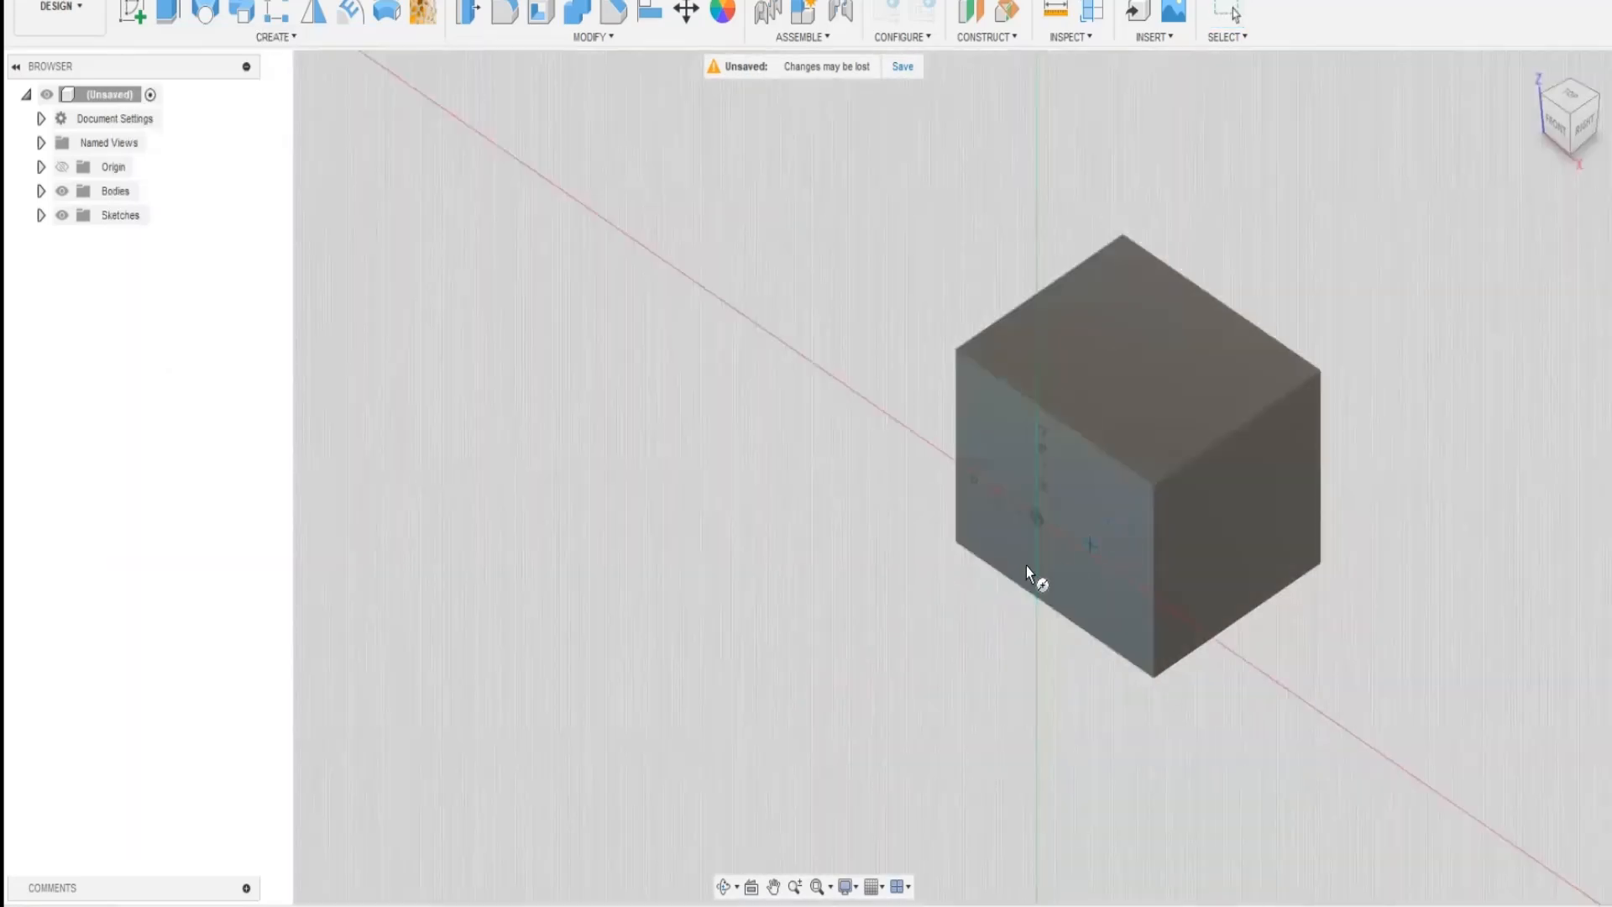
left_click(632, 436)
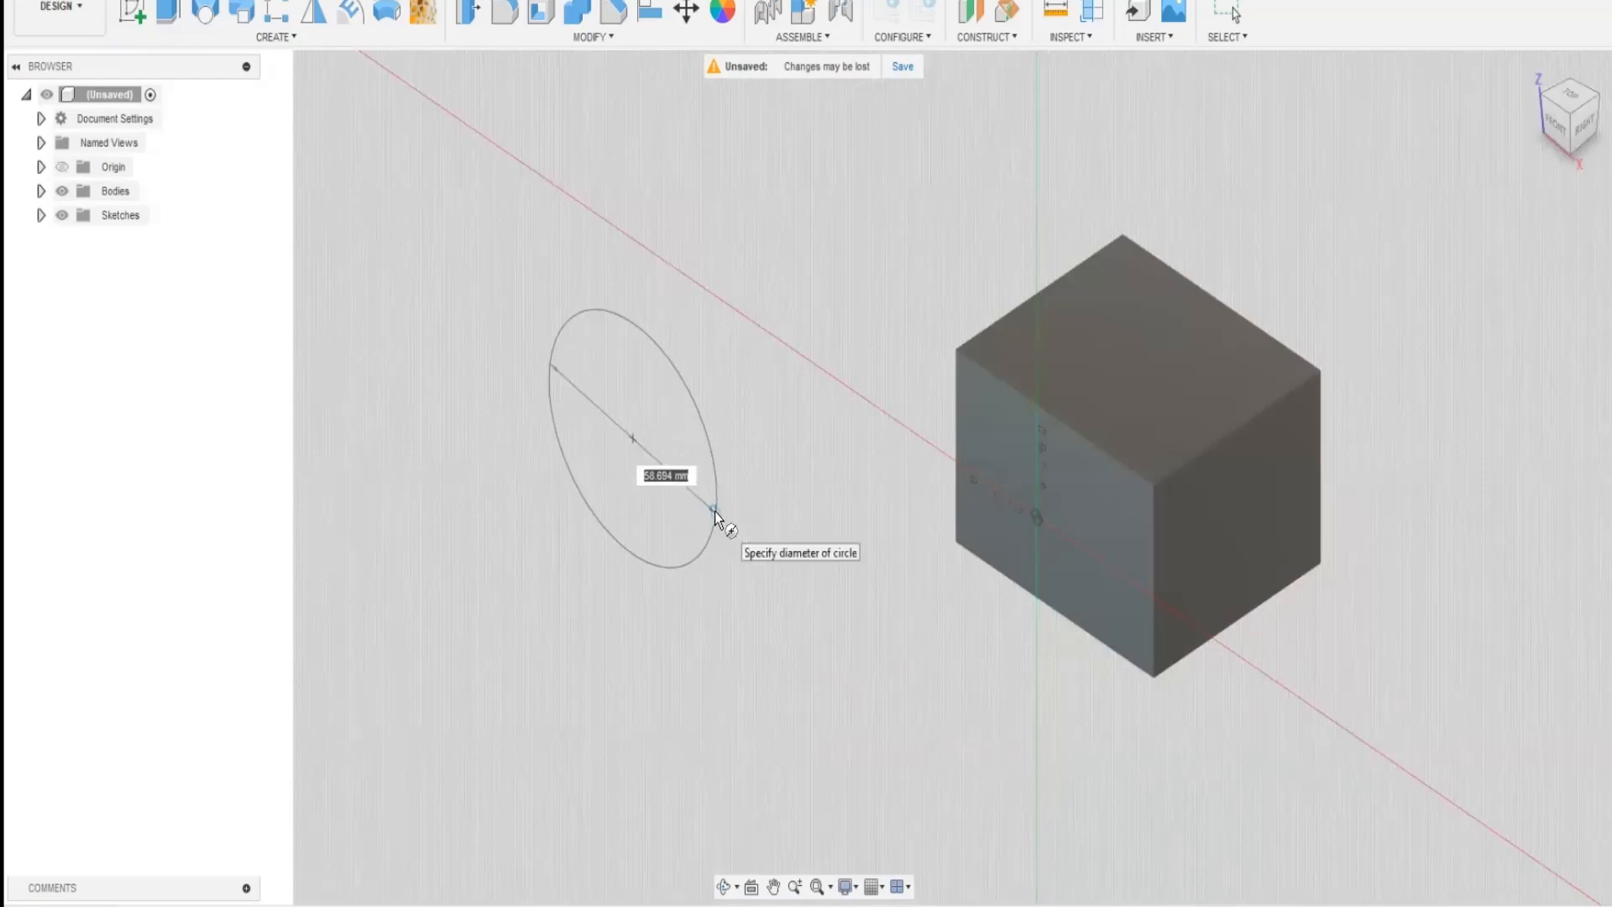
left_click(715, 512)
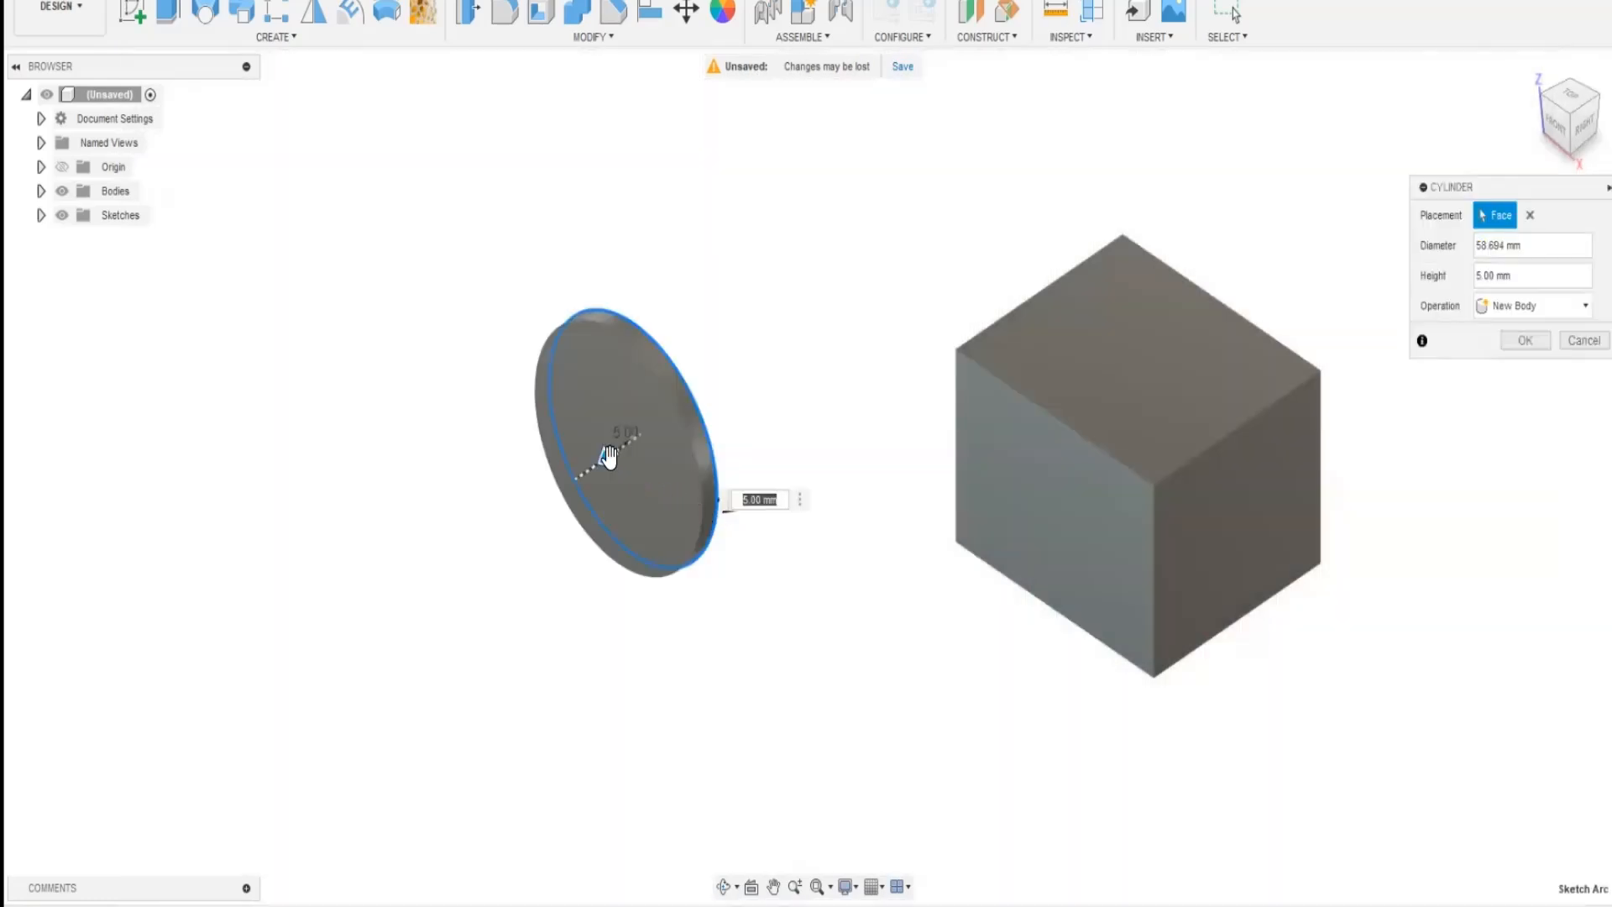
left_click_drag(608, 456, 392, 521)
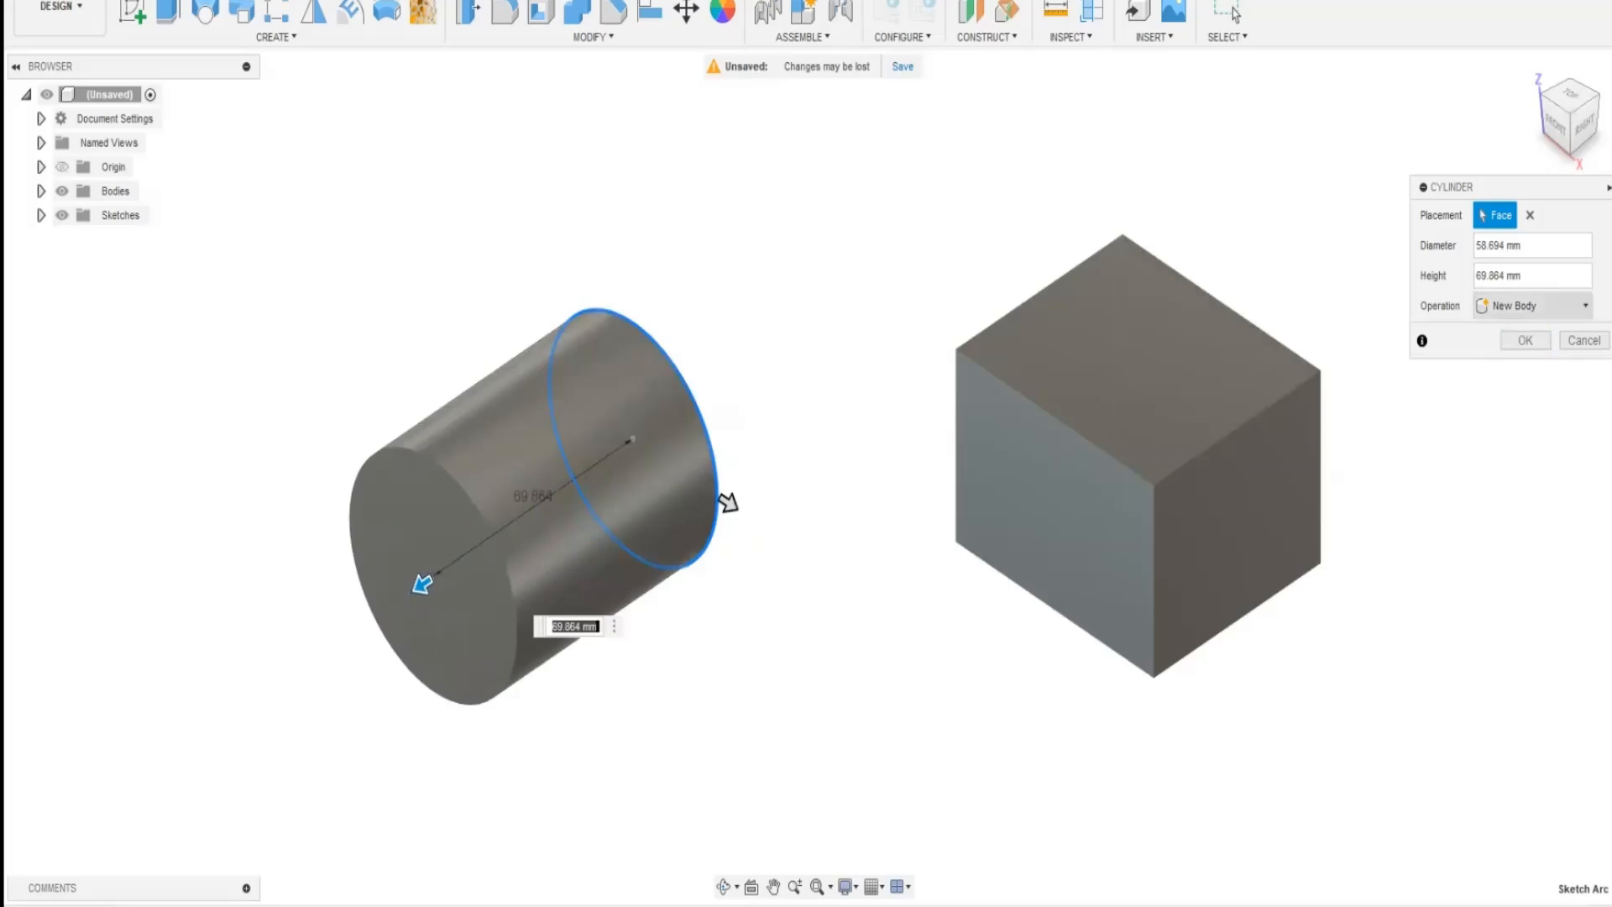
left_click(1532, 306)
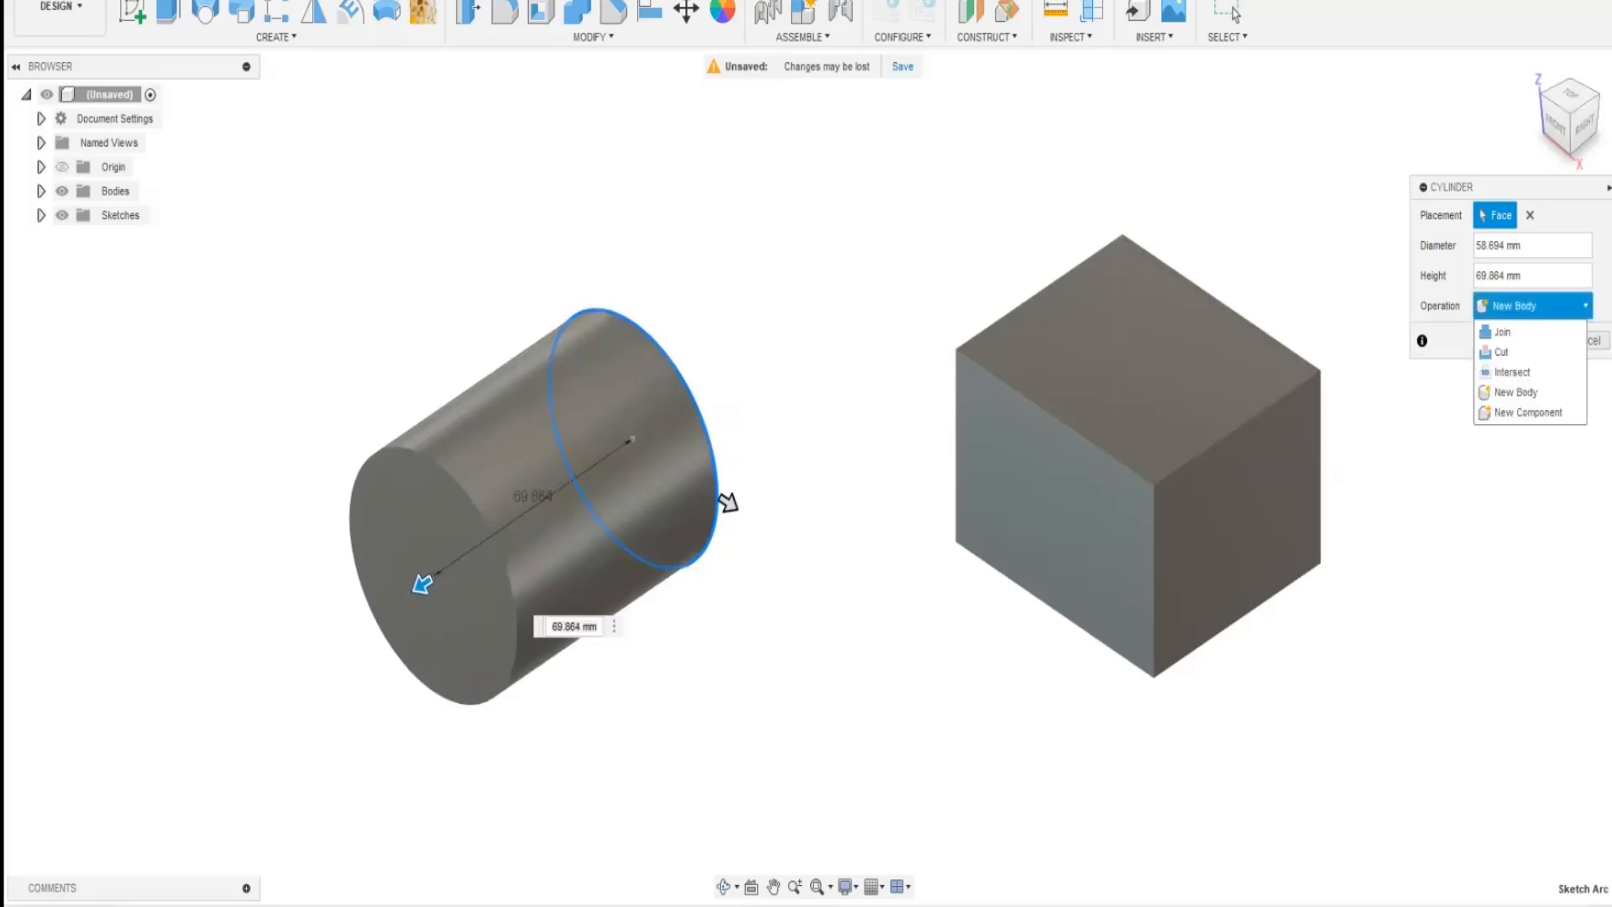
left_click(1460, 501)
left_click(1526, 341)
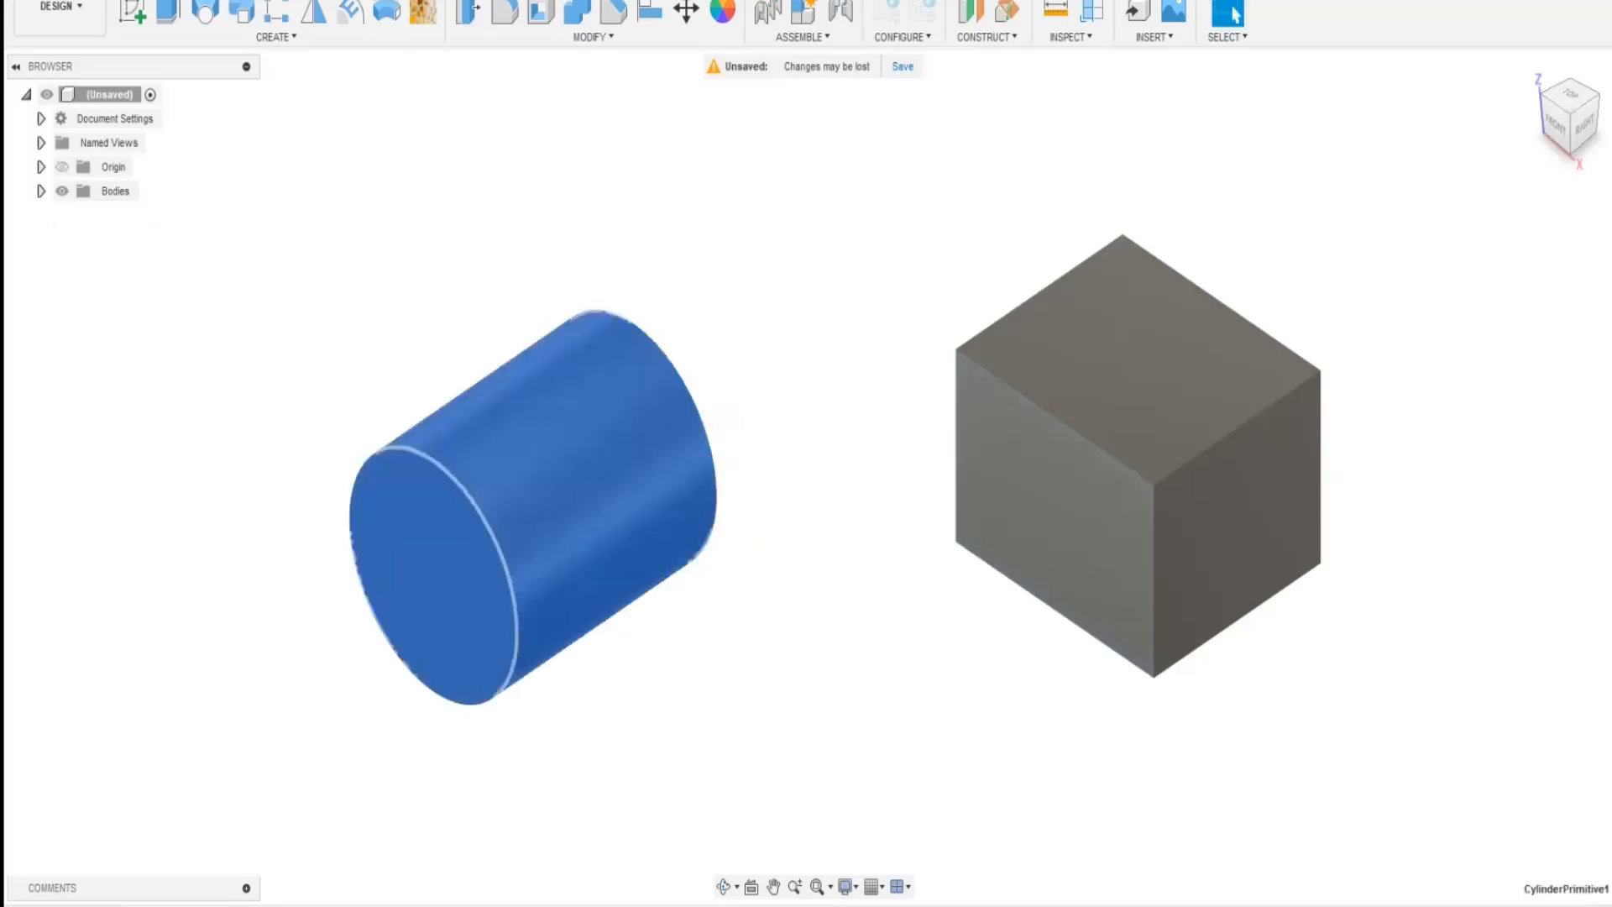
- Edit the cylinder feature, reducing its height to about 69.3 mm
right_click(158, 905)
left_click(232, 756)
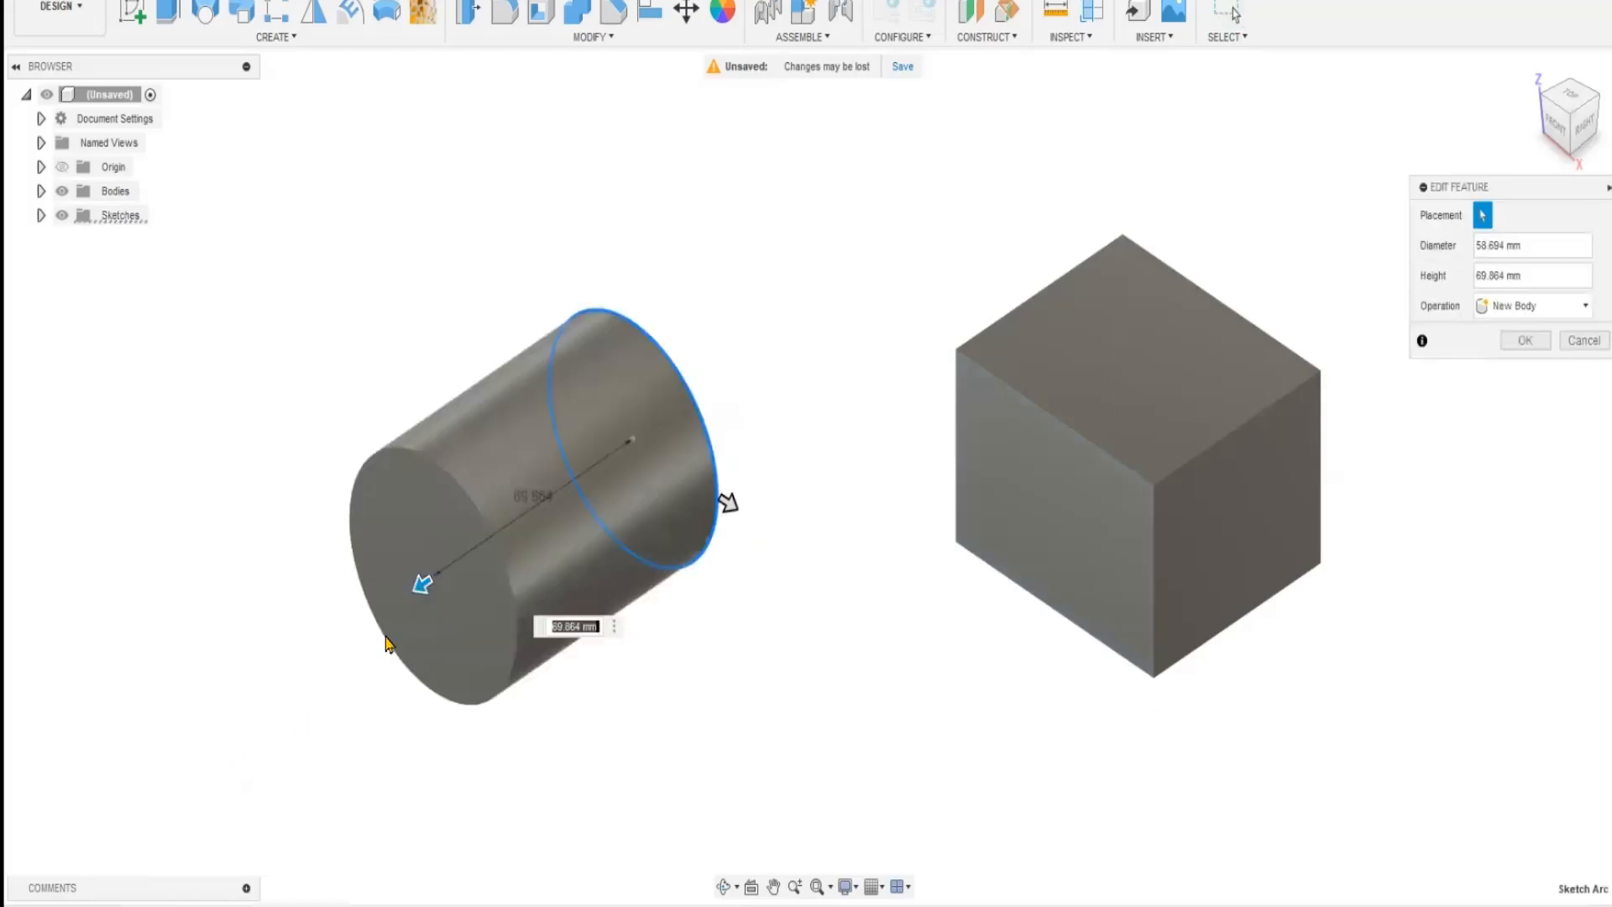
mouse_move(421, 584)
left_mouse_down()
mouse_move(489, 540)
mouse_move(425, 583)
left_mouse_up()
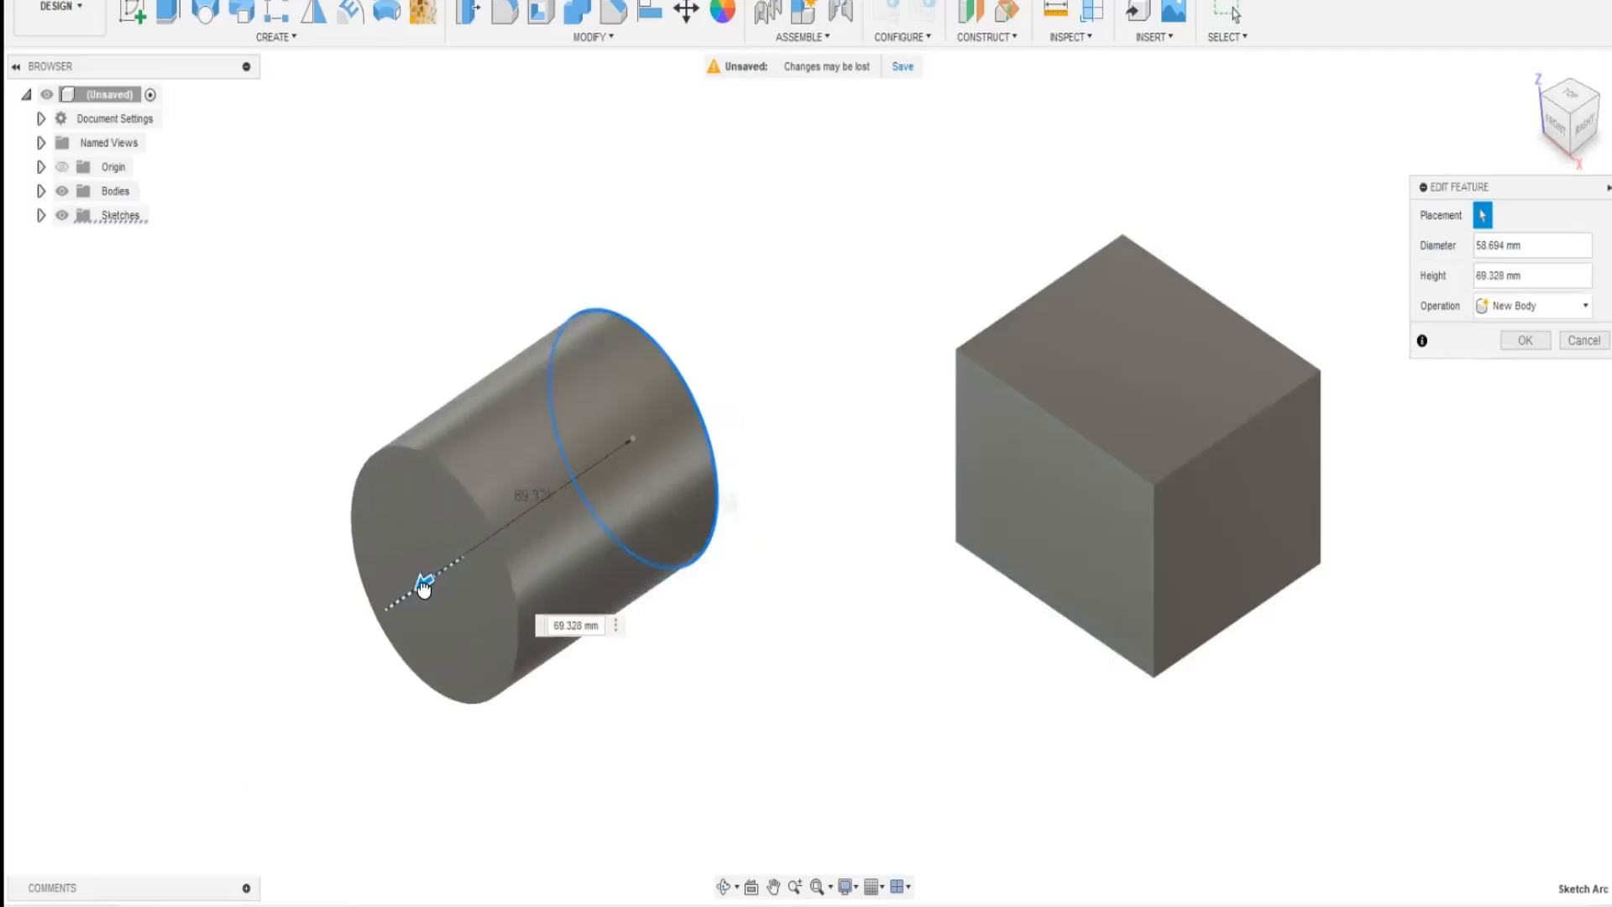
key("Return")
- Create a sphere as a new body on the horizontal plane in front of the box, about 60.8 mm in diameter
middle_click_drag(694, 653, 574, 450)
scroll(575, 450, "down", 1)
middle_click_drag(551, 641, 634, 485)
scroll(630, 480, "down", 1)
left_click(265, 37)
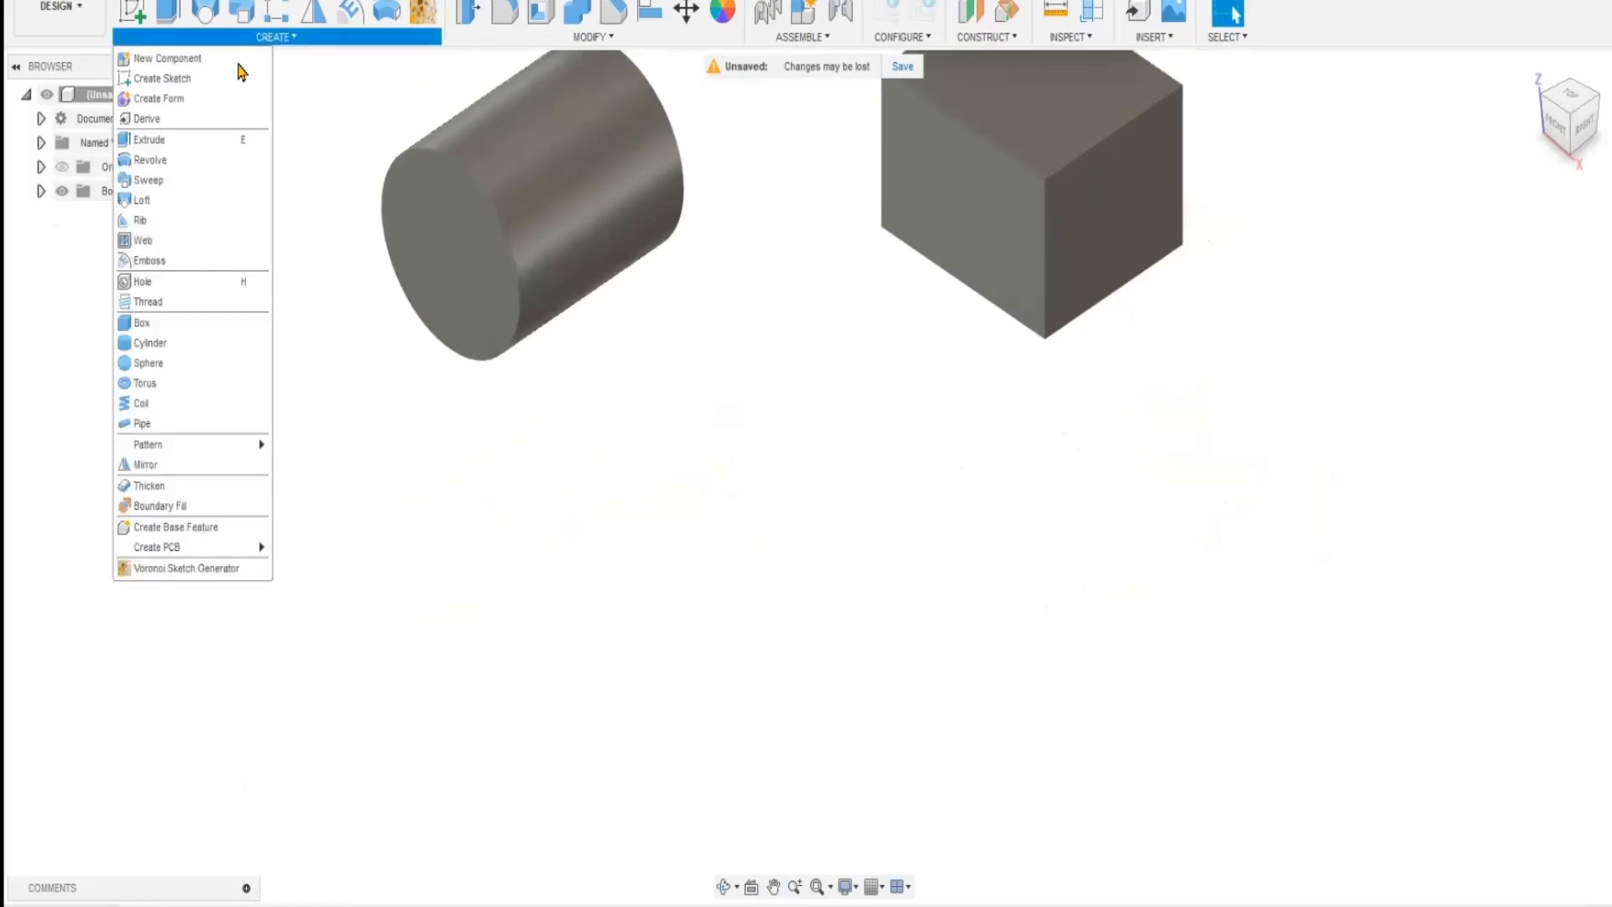
left_click(148, 364)
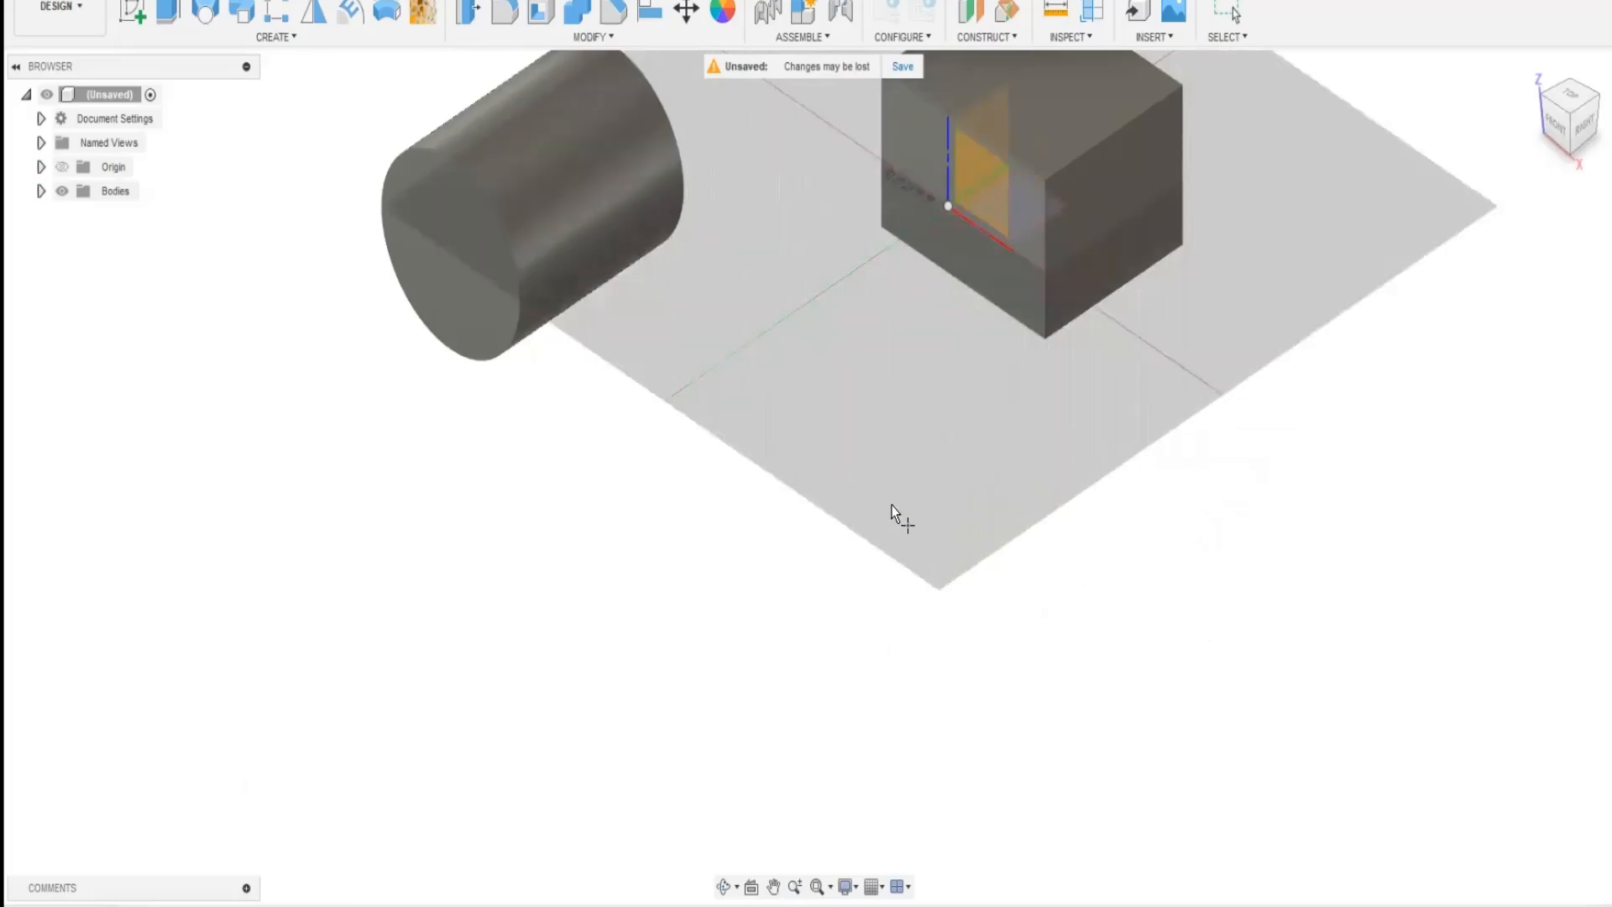
left_click(899, 514)
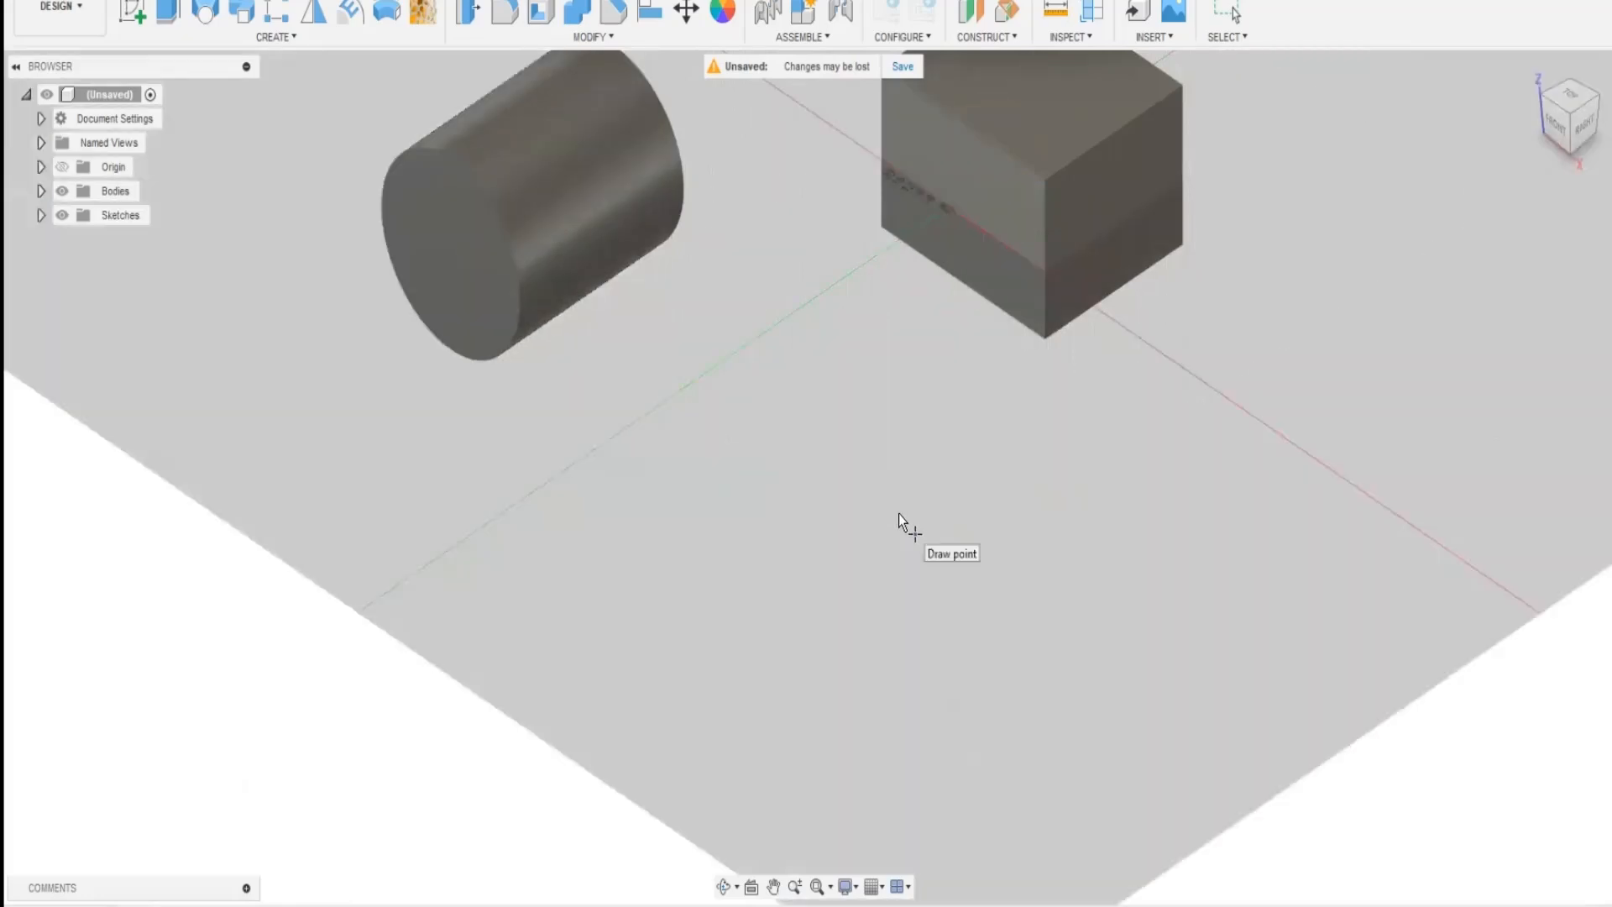
left_click(868, 499)
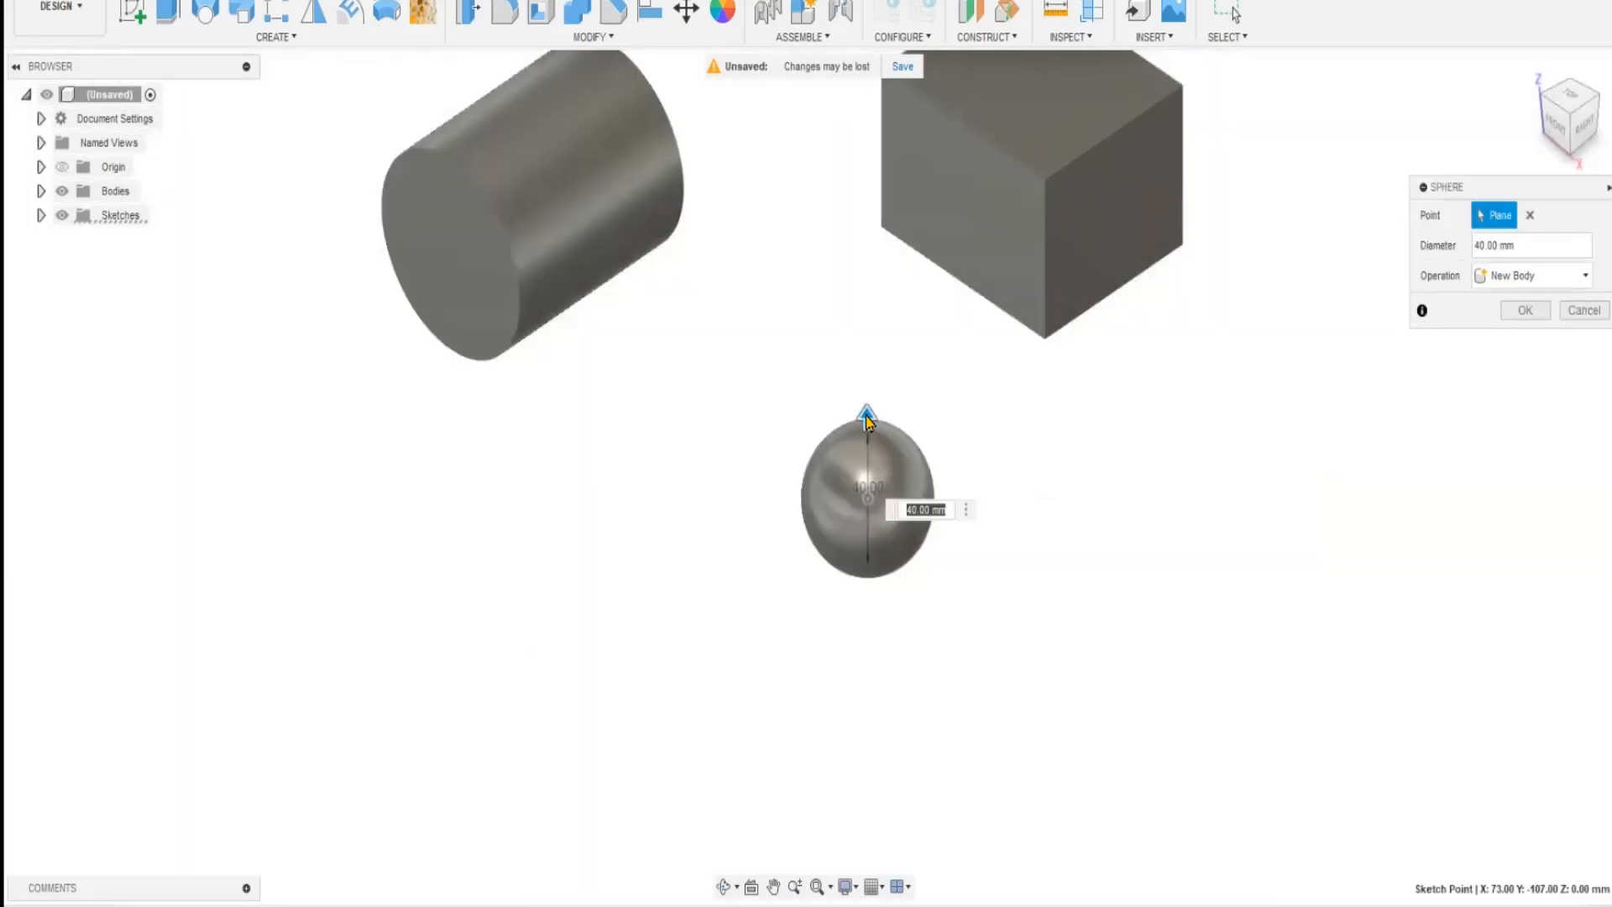
left_click_drag(867, 418, 849, 367)
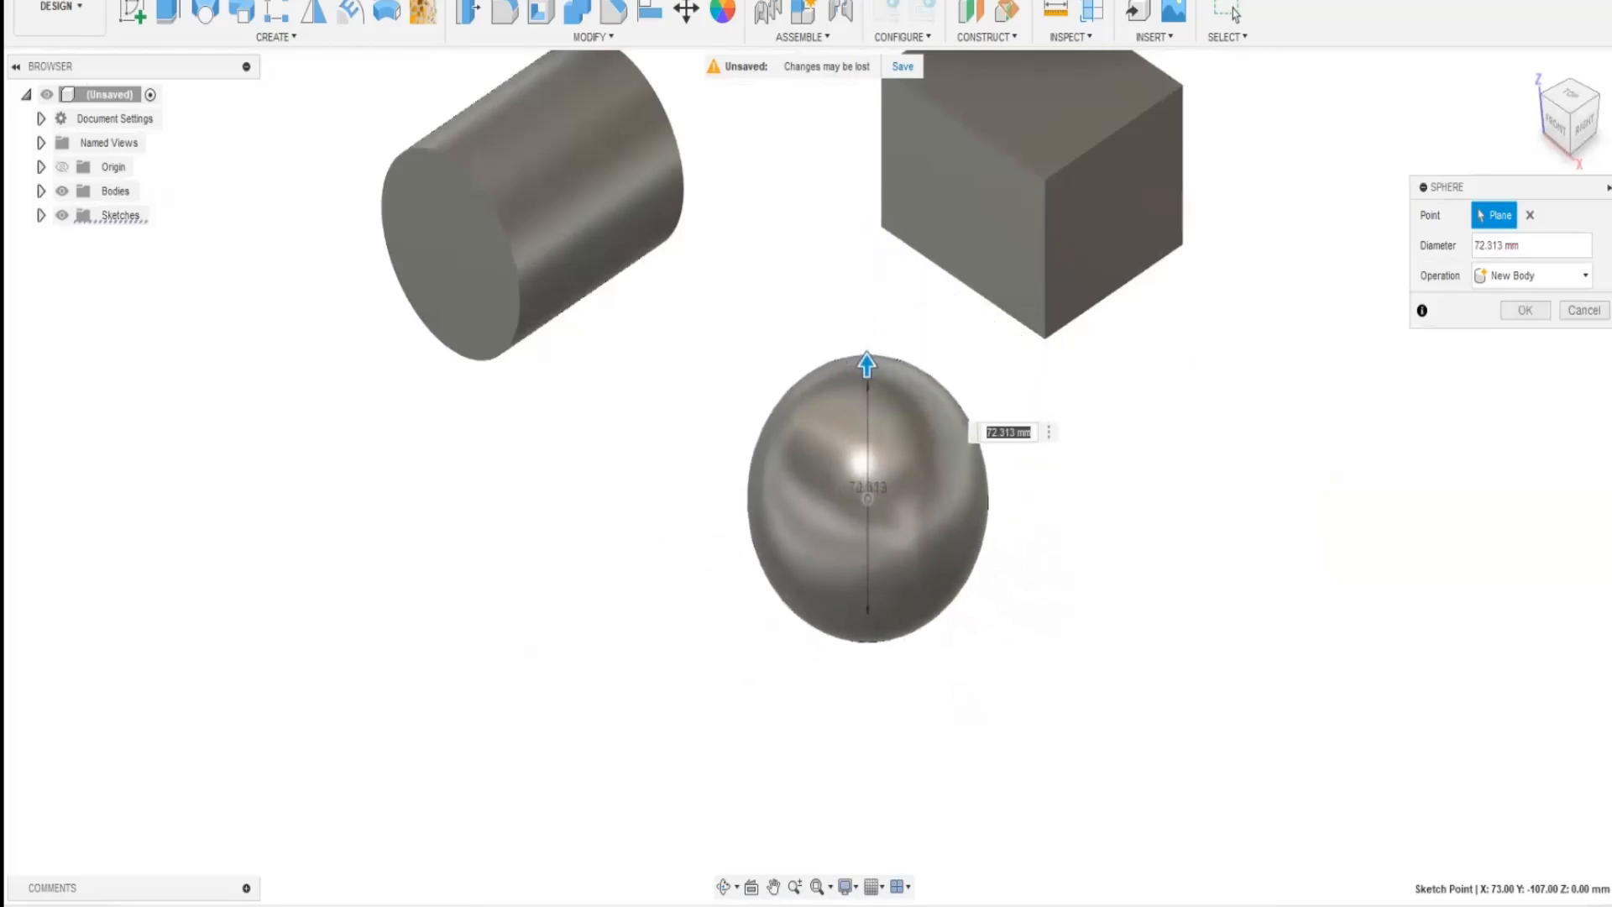
left_click(1528, 275)
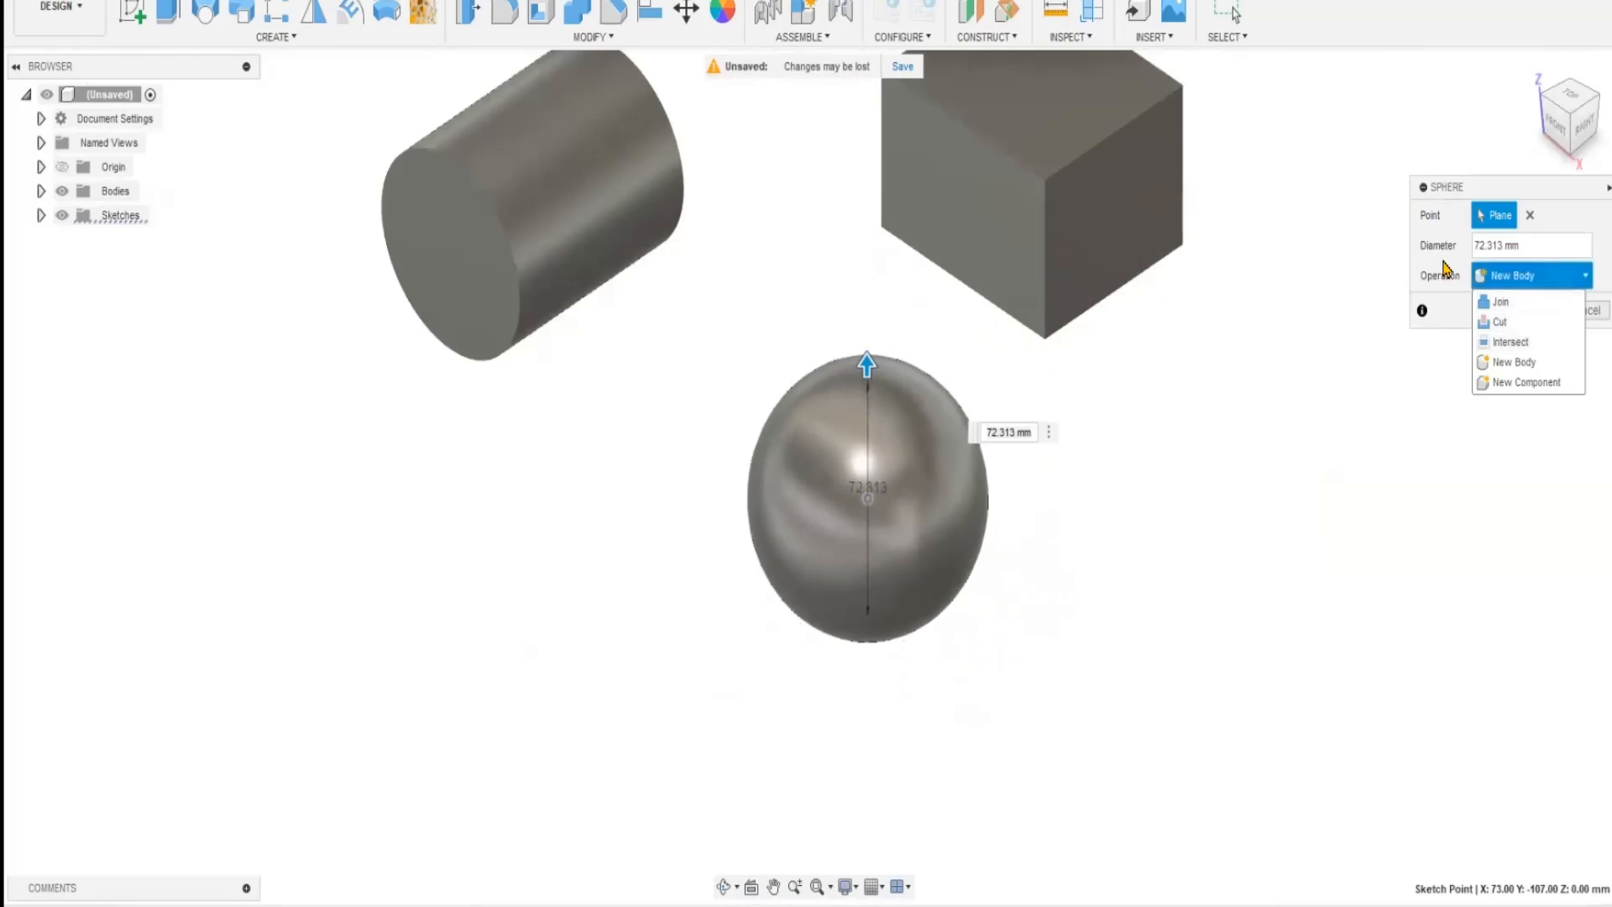
left_click(1445, 192)
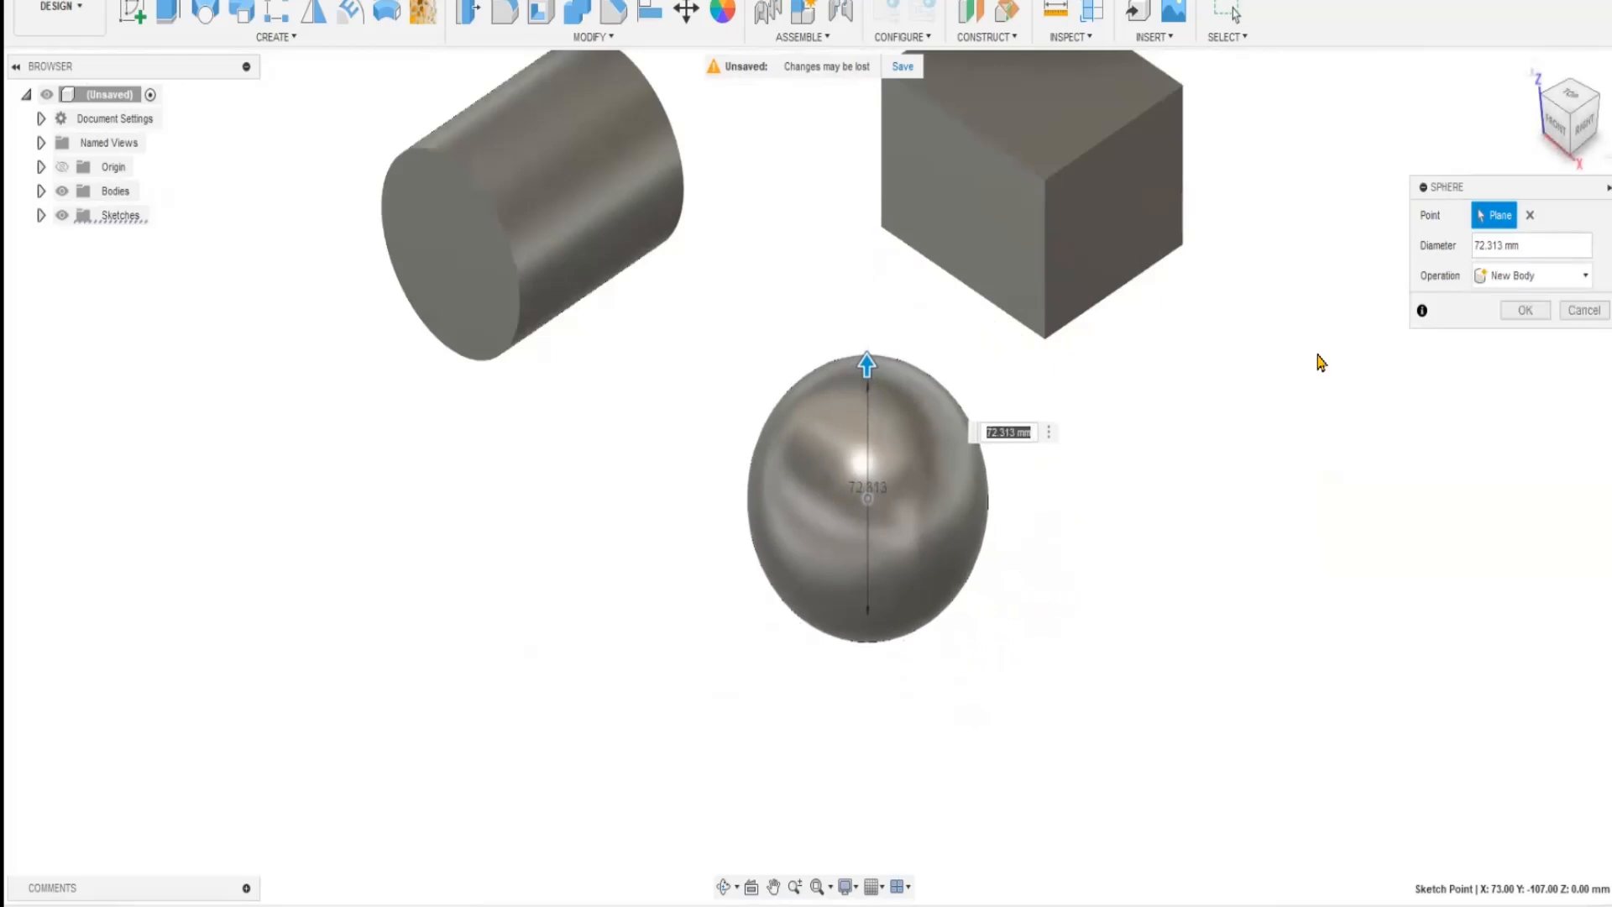
left_click_drag(869, 375, 868, 396)
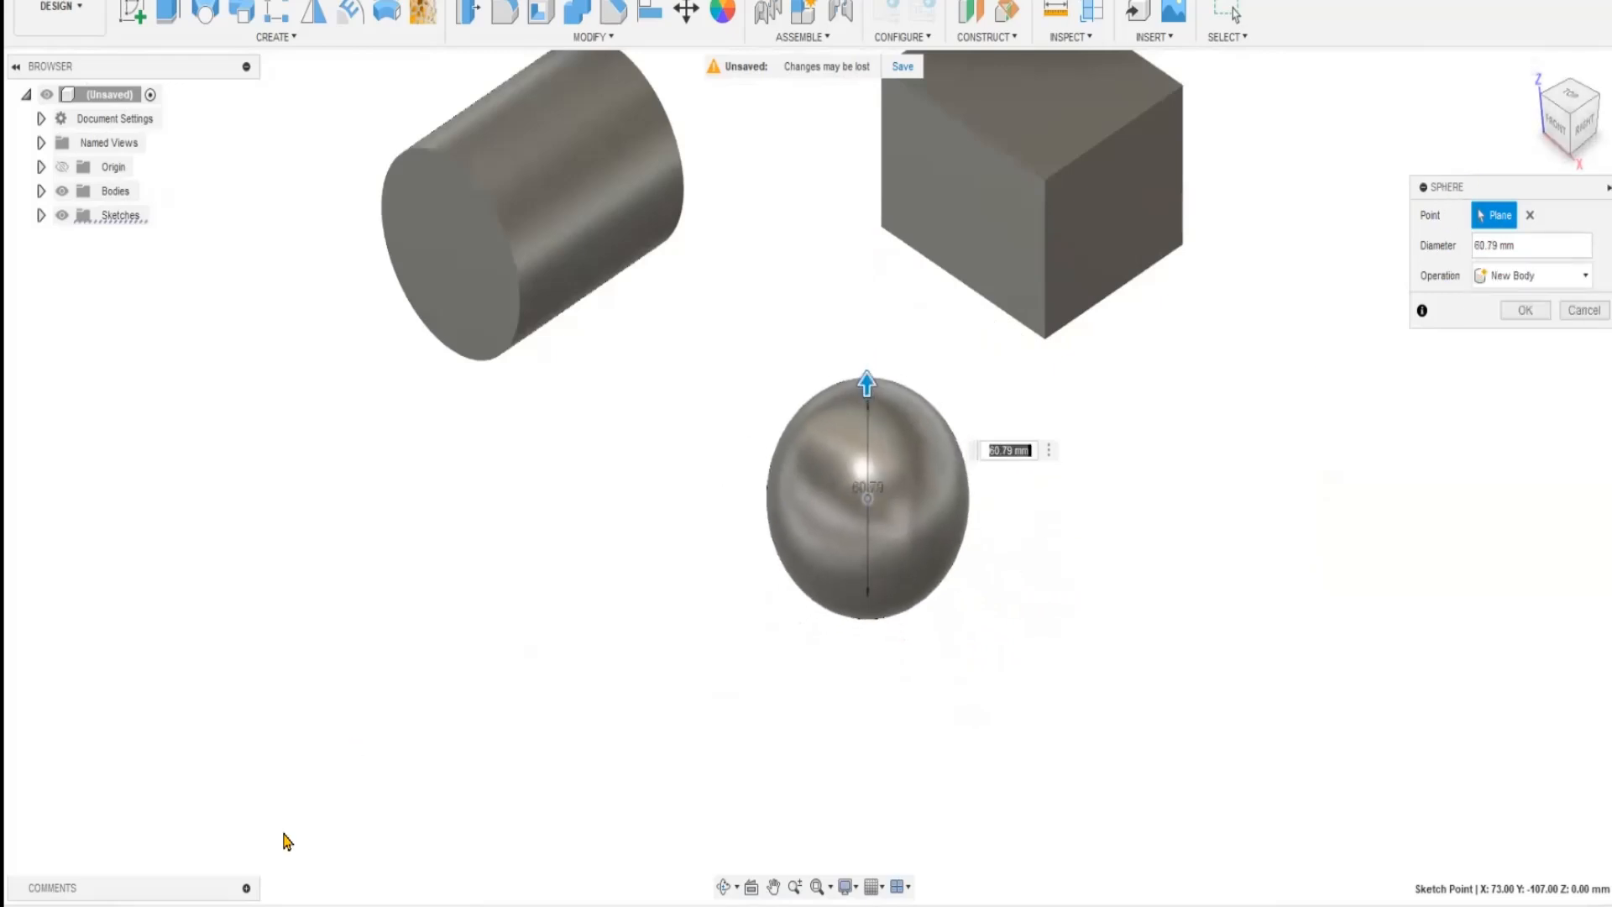
key("Return")
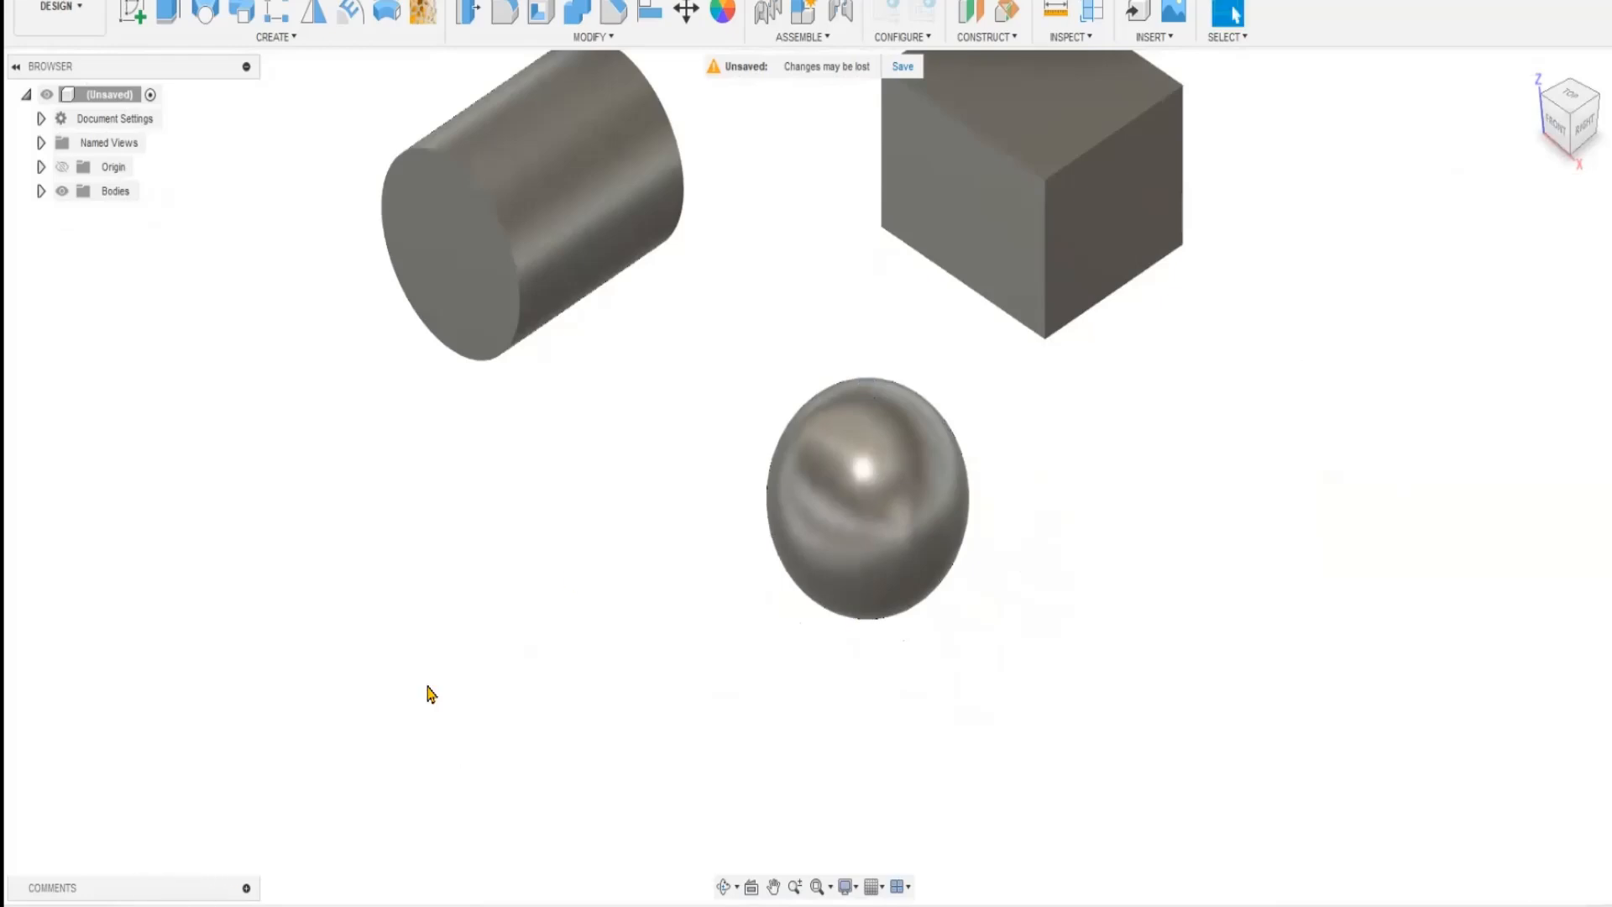
- Edit the sphere feature, enlarging its diameter to about 64.6 mm
right_click(173, 906)
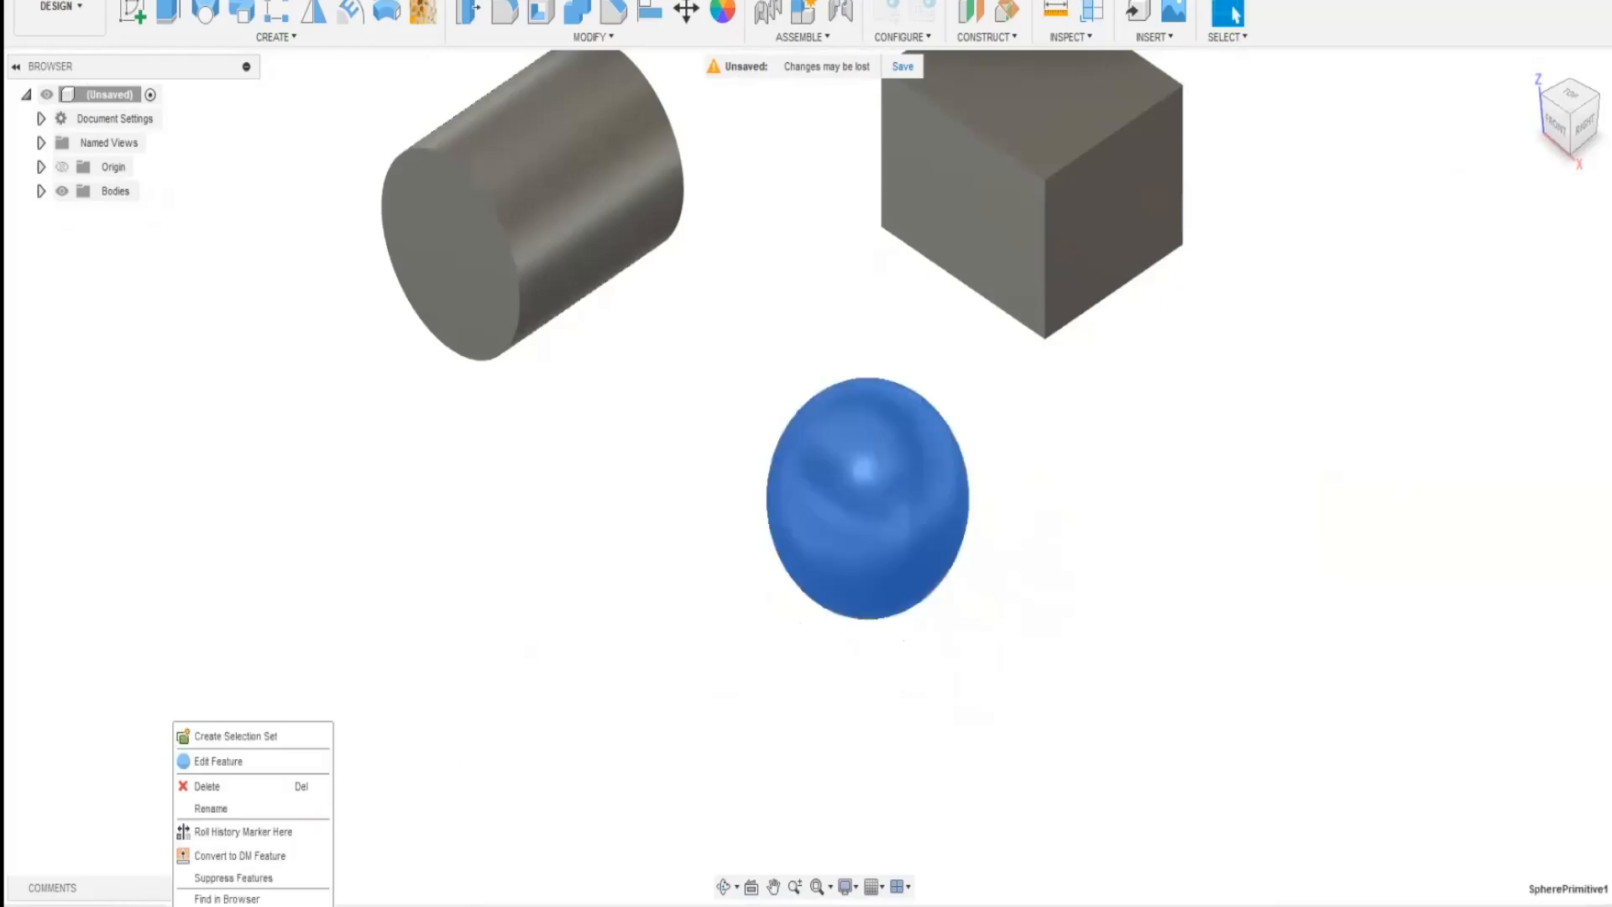
left_click(230, 760)
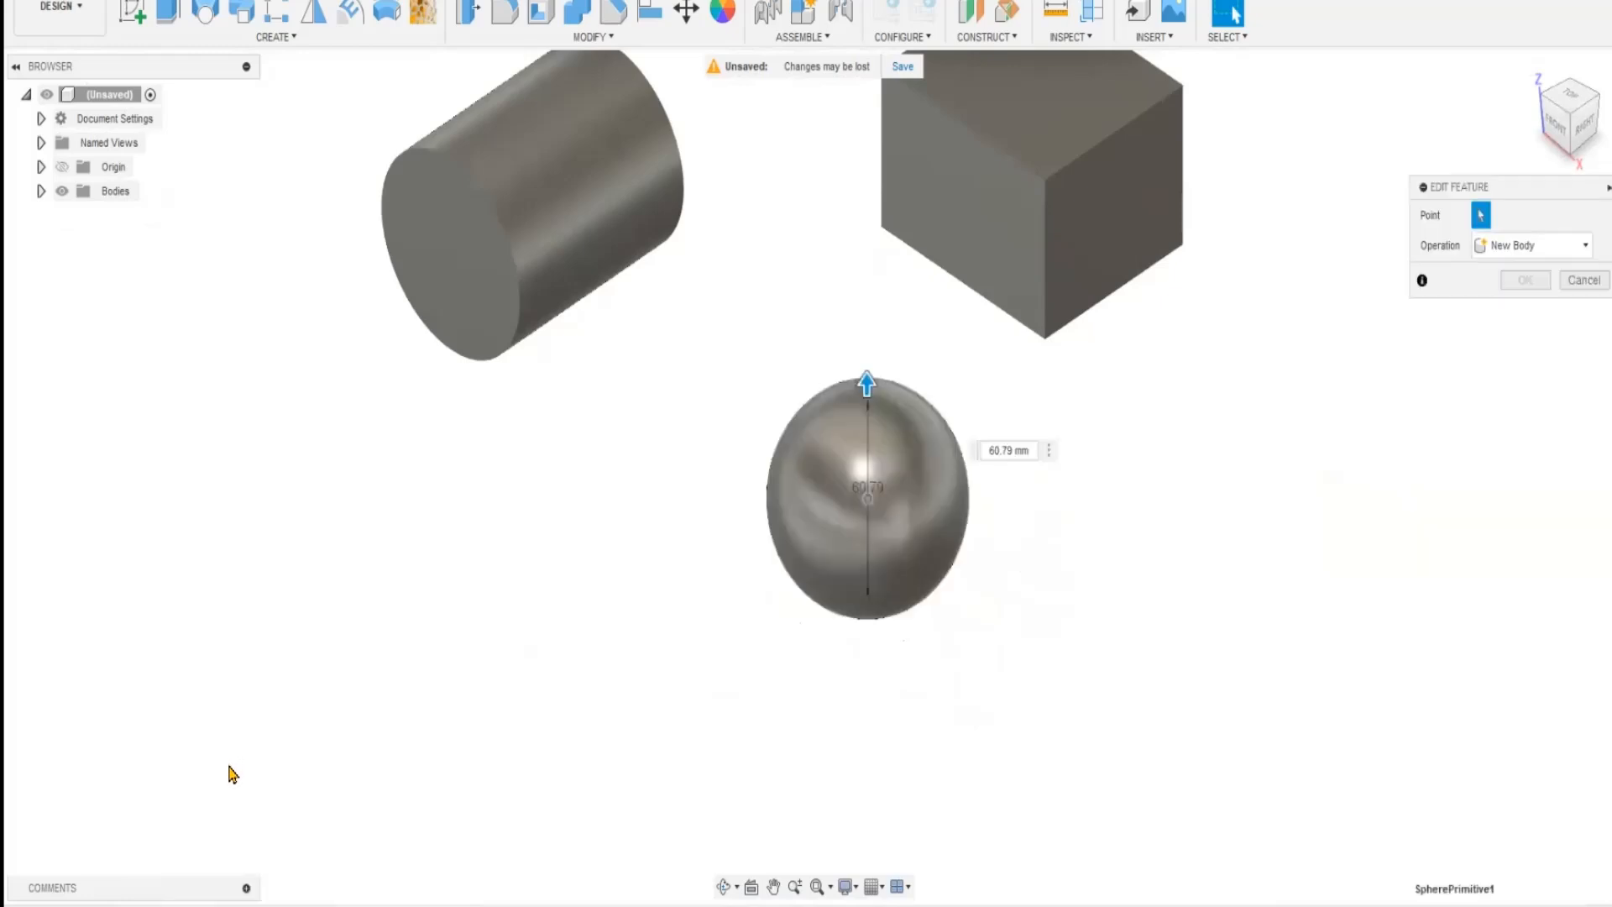
mouse_move(867, 362)
left_mouse_down()
mouse_move(866, 404)
mouse_move(866, 378)
left_mouse_up()
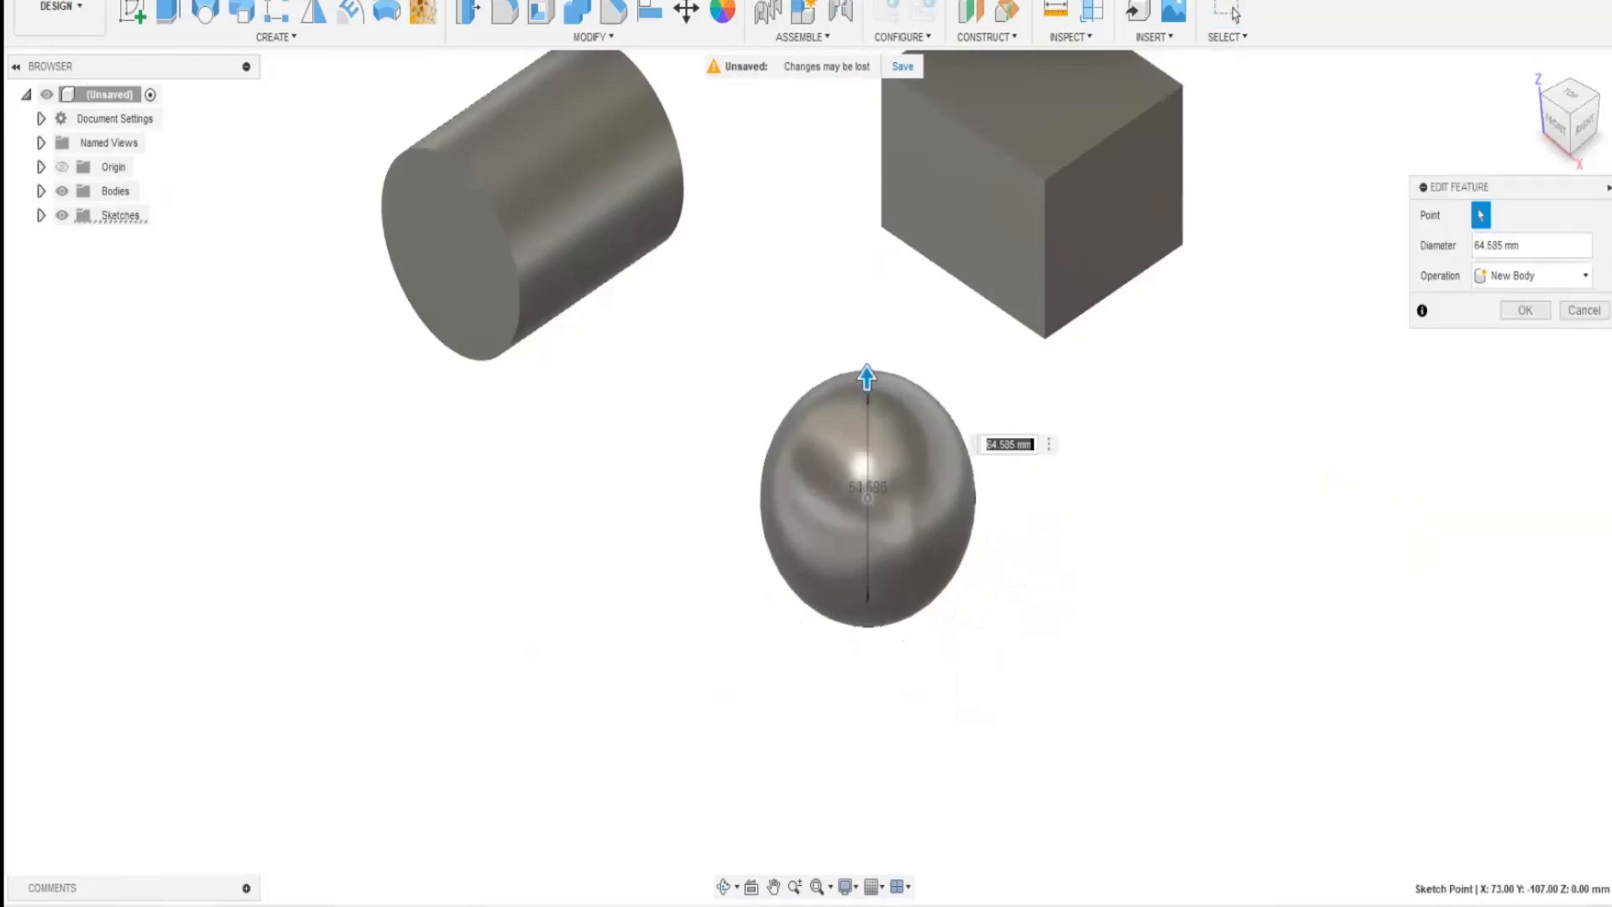
key("Return")
- Start a torus on the horizontal plane beside the box, with an inner diameter of about 96.2 mm
middle_click_drag(428, 738, 576, 583)
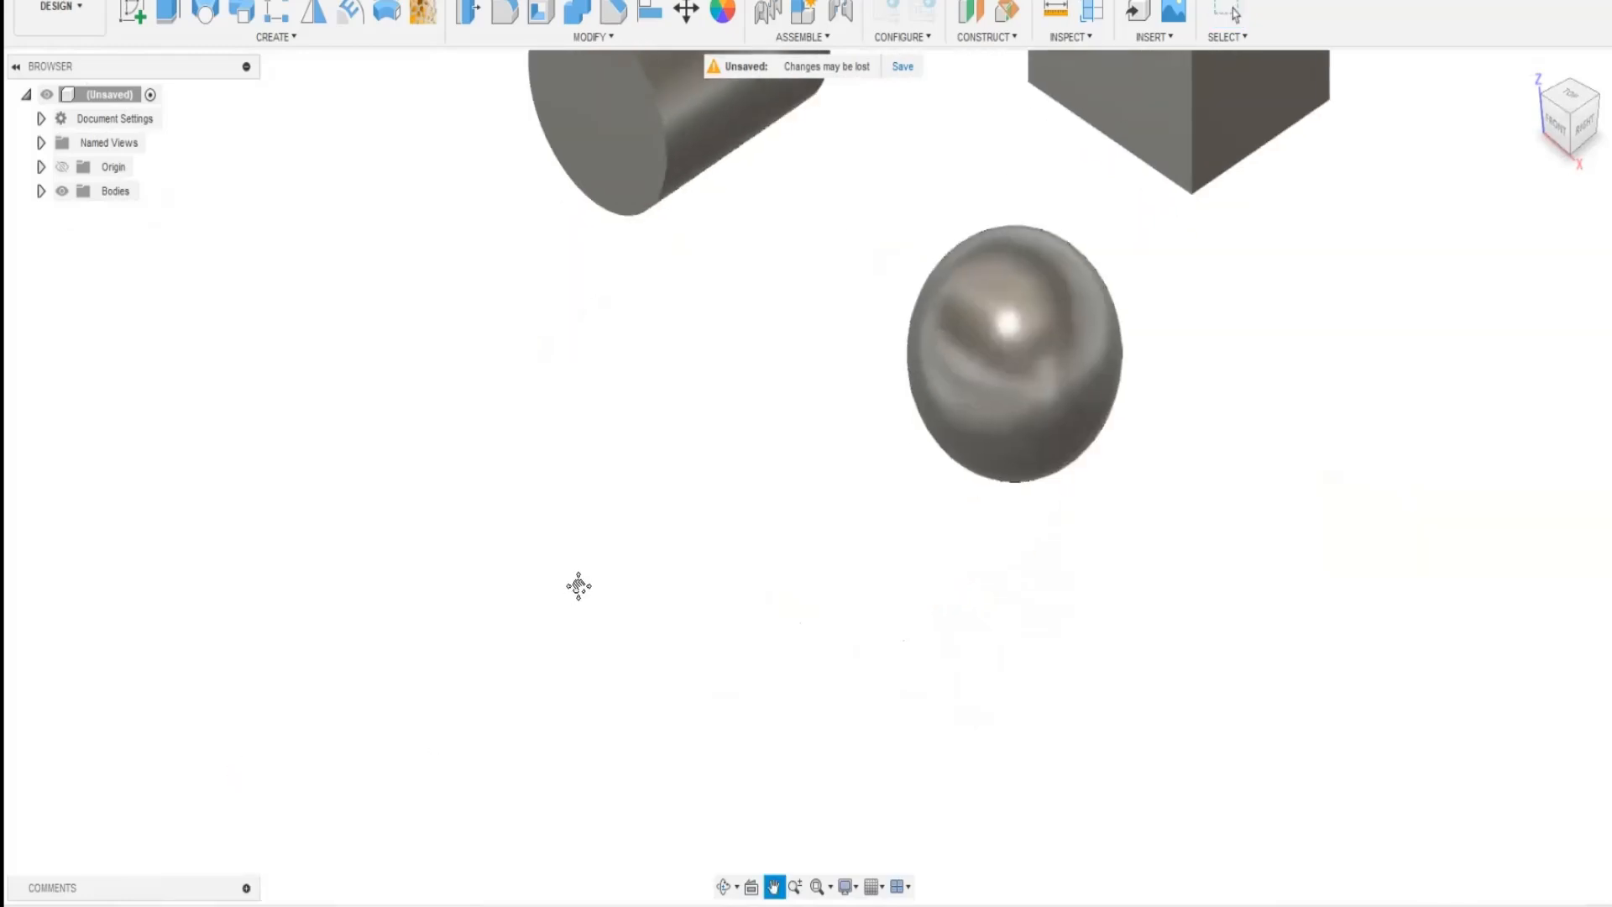
left_click(276, 37)
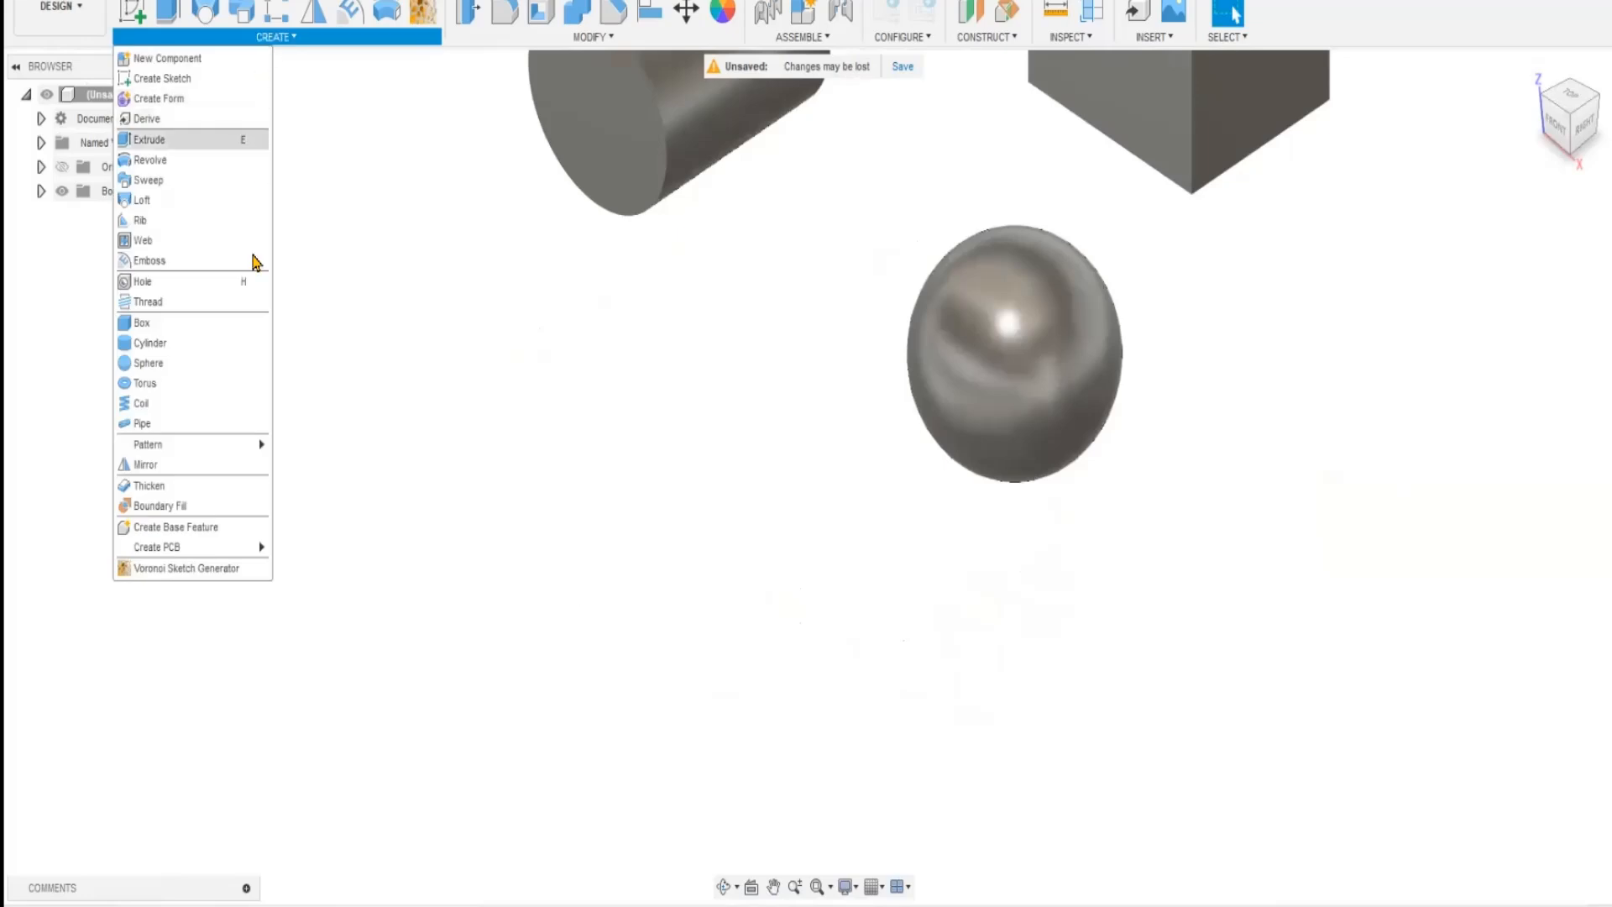
left_click(205, 390)
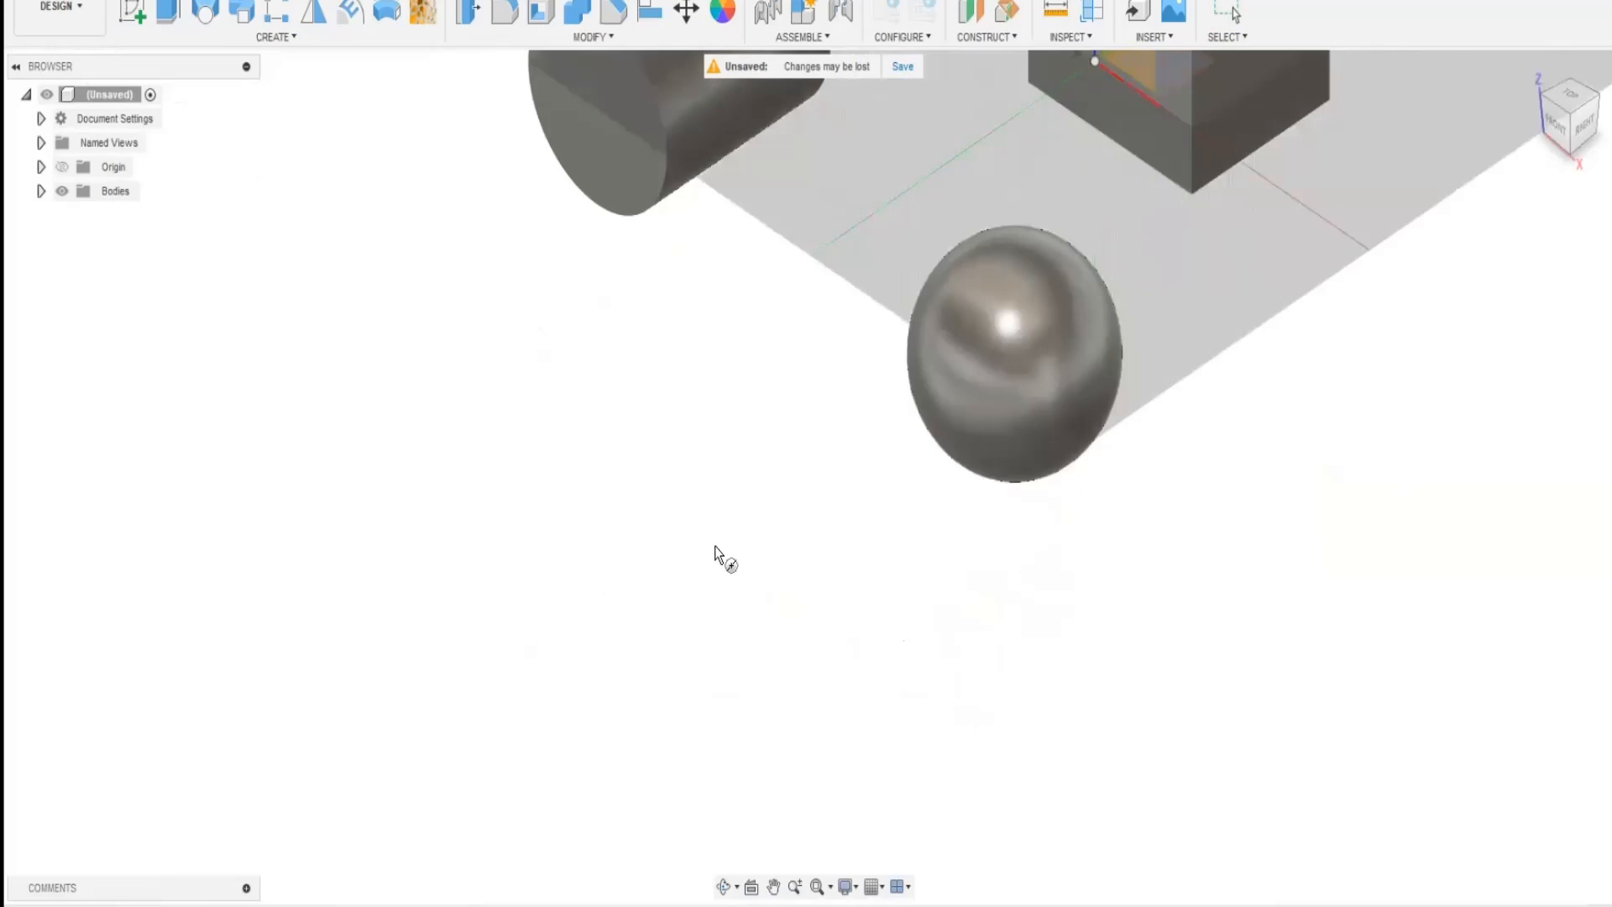
scroll(713, 561, "down", 2)
middle_click_drag(1226, 515, 800, 645)
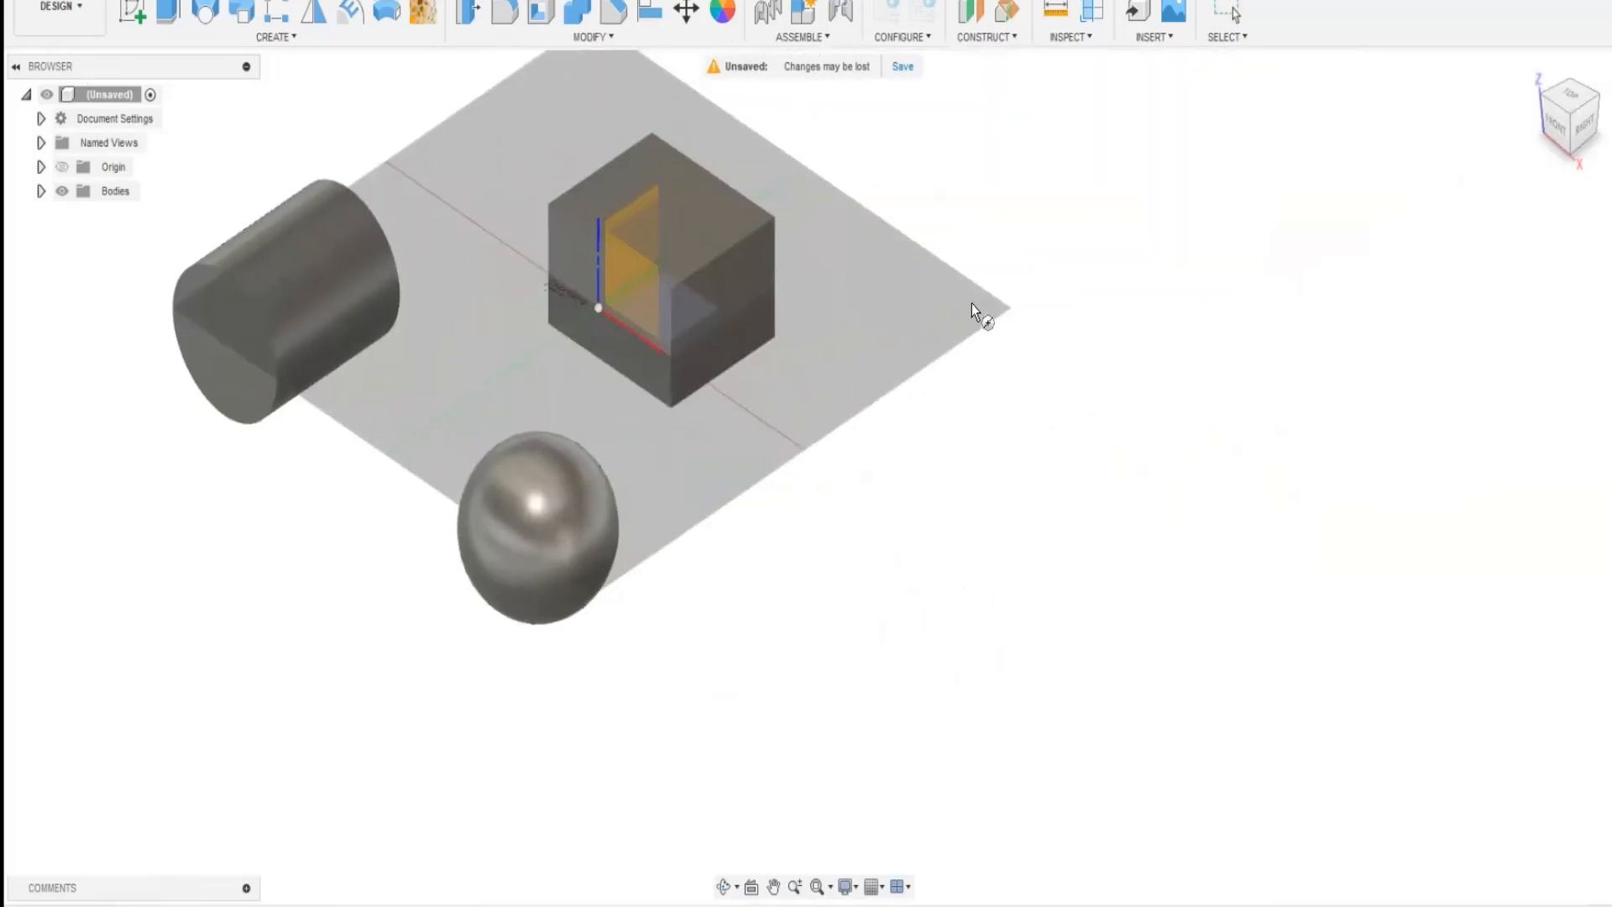
left_click(786, 459)
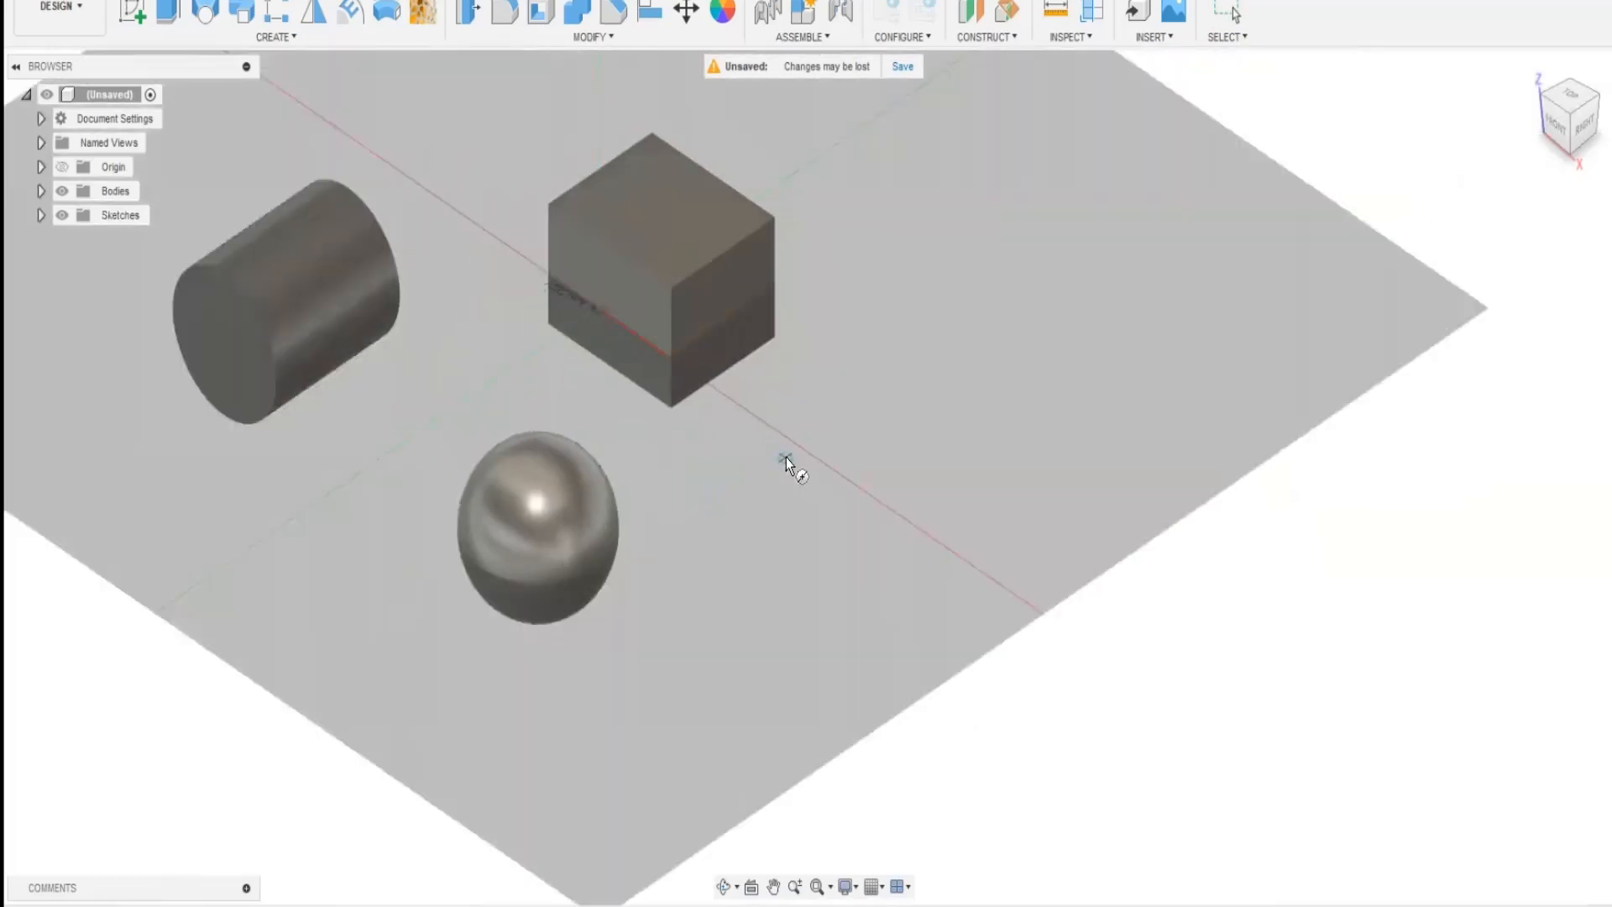
left_click(1127, 367)
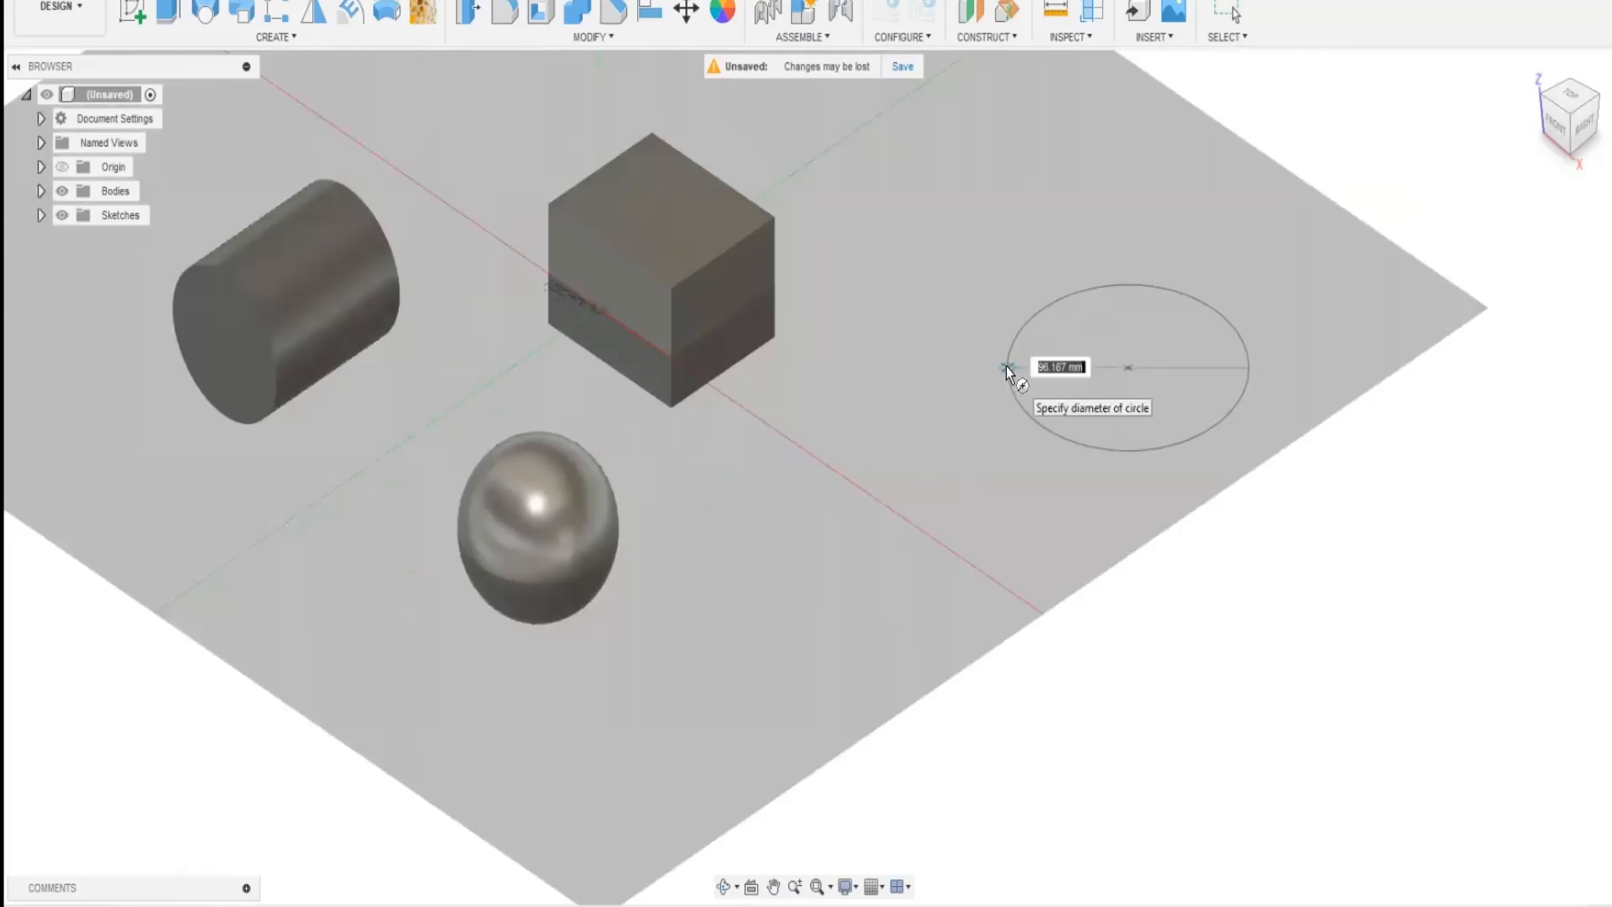
left_click(1005, 367)
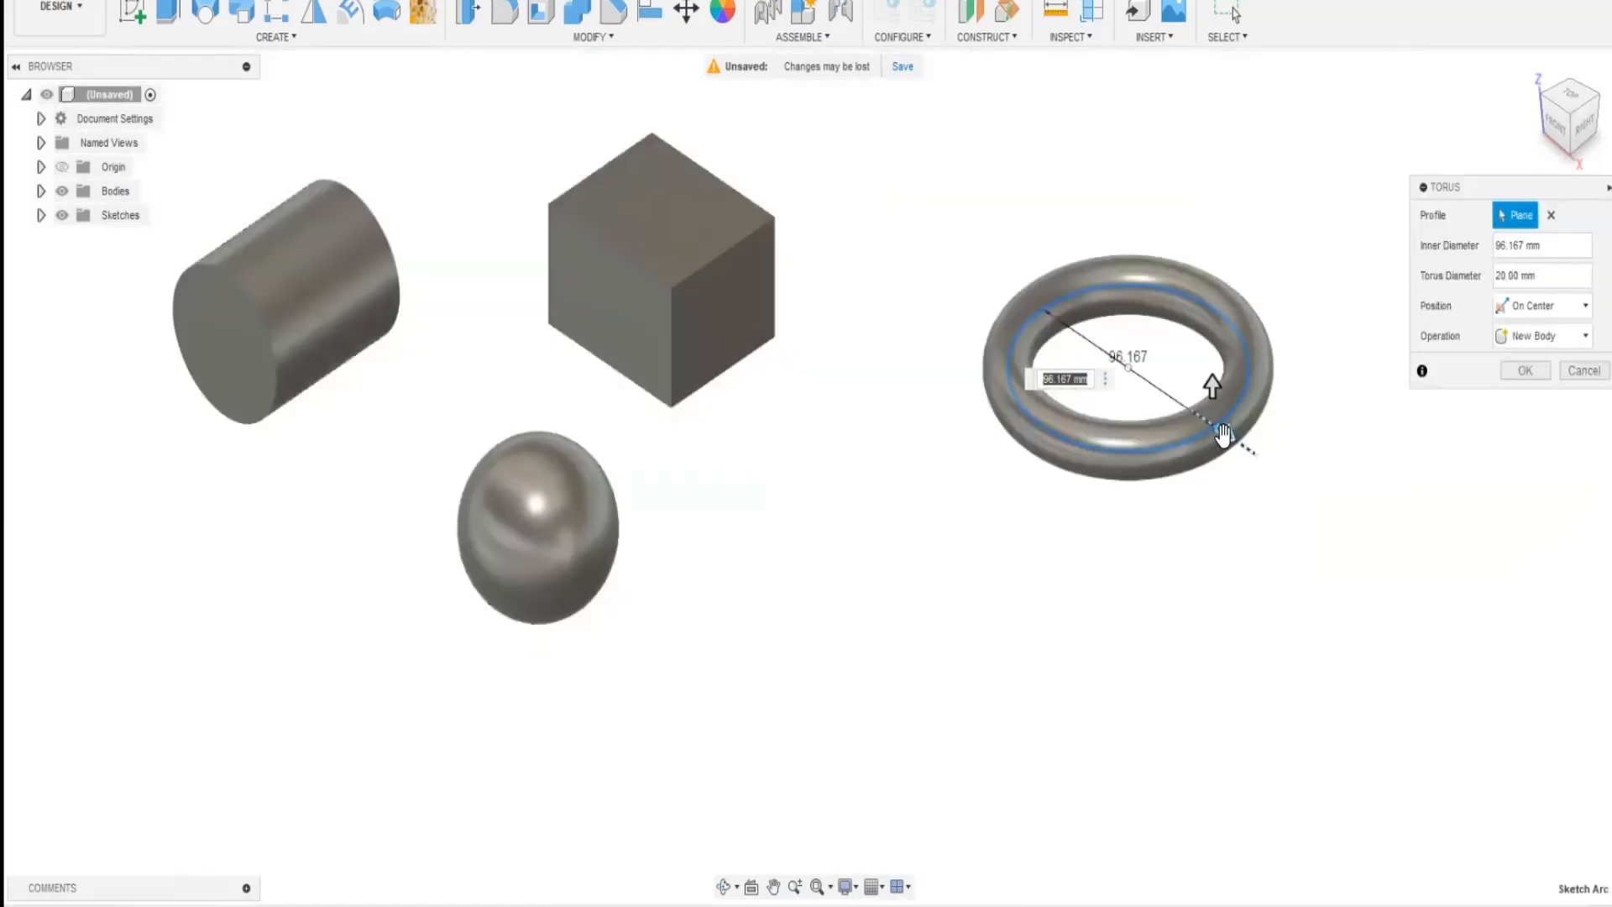
- Adjust the torus to about 117 mm inner diameter and 18.7 mm torus diameter, with its position On Center
mouse_move(1225, 433)
left_mouse_down()
mouse_move(1324, 512)
mouse_move(1238, 459)
left_mouse_up()
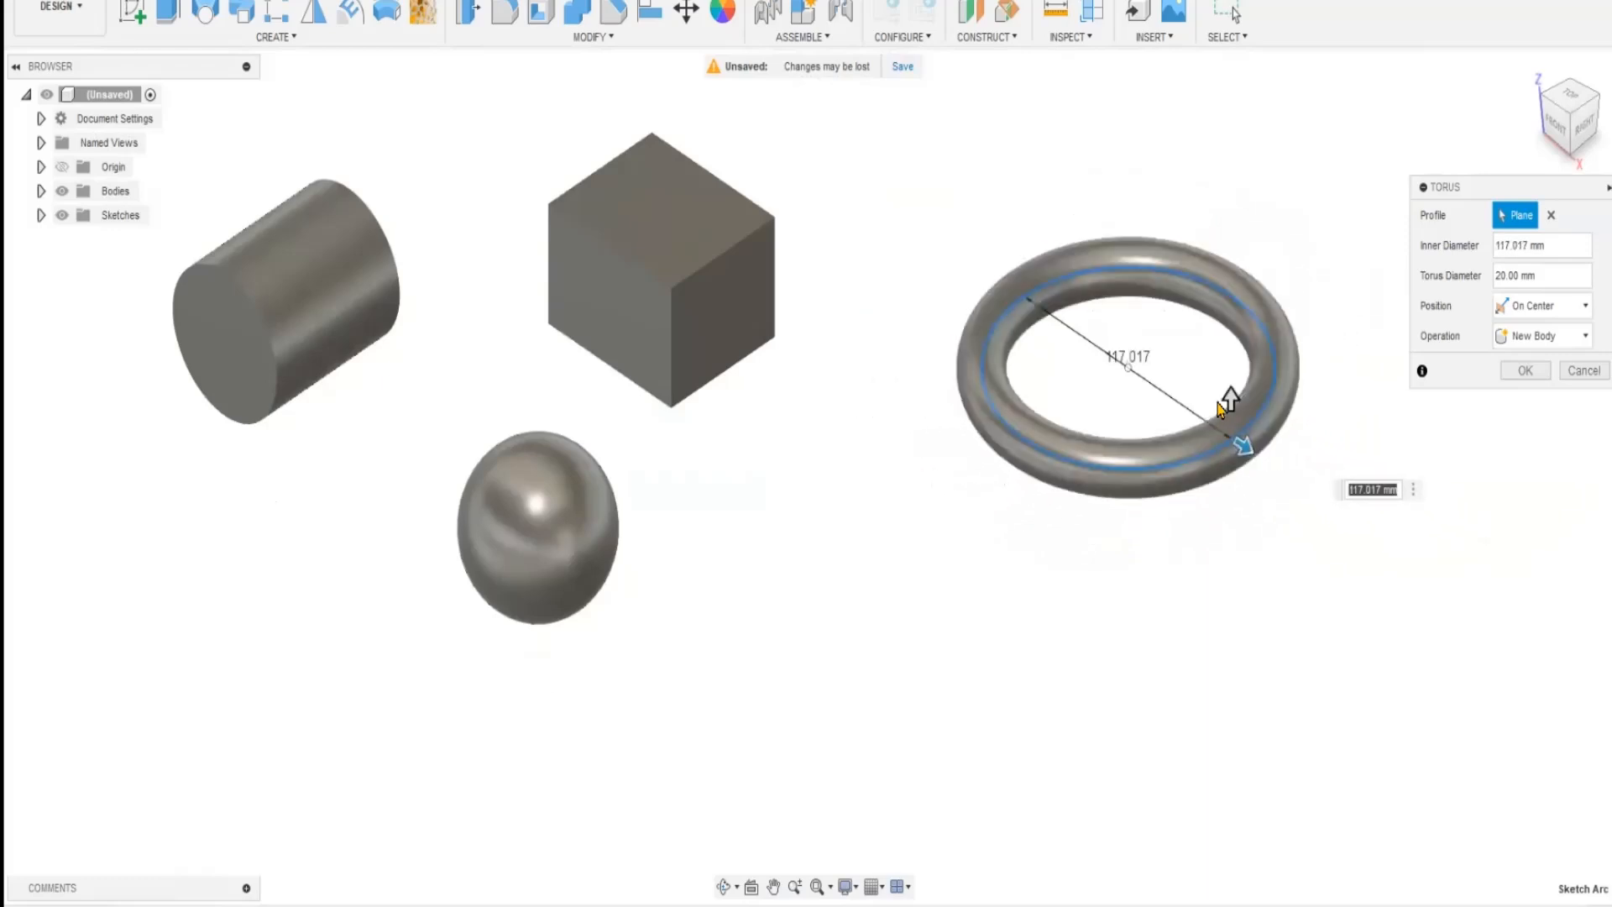
mouse_move(1230, 393)
left_mouse_down()
mouse_move(1231, 346)
mouse_move(1231, 399)
left_mouse_up()
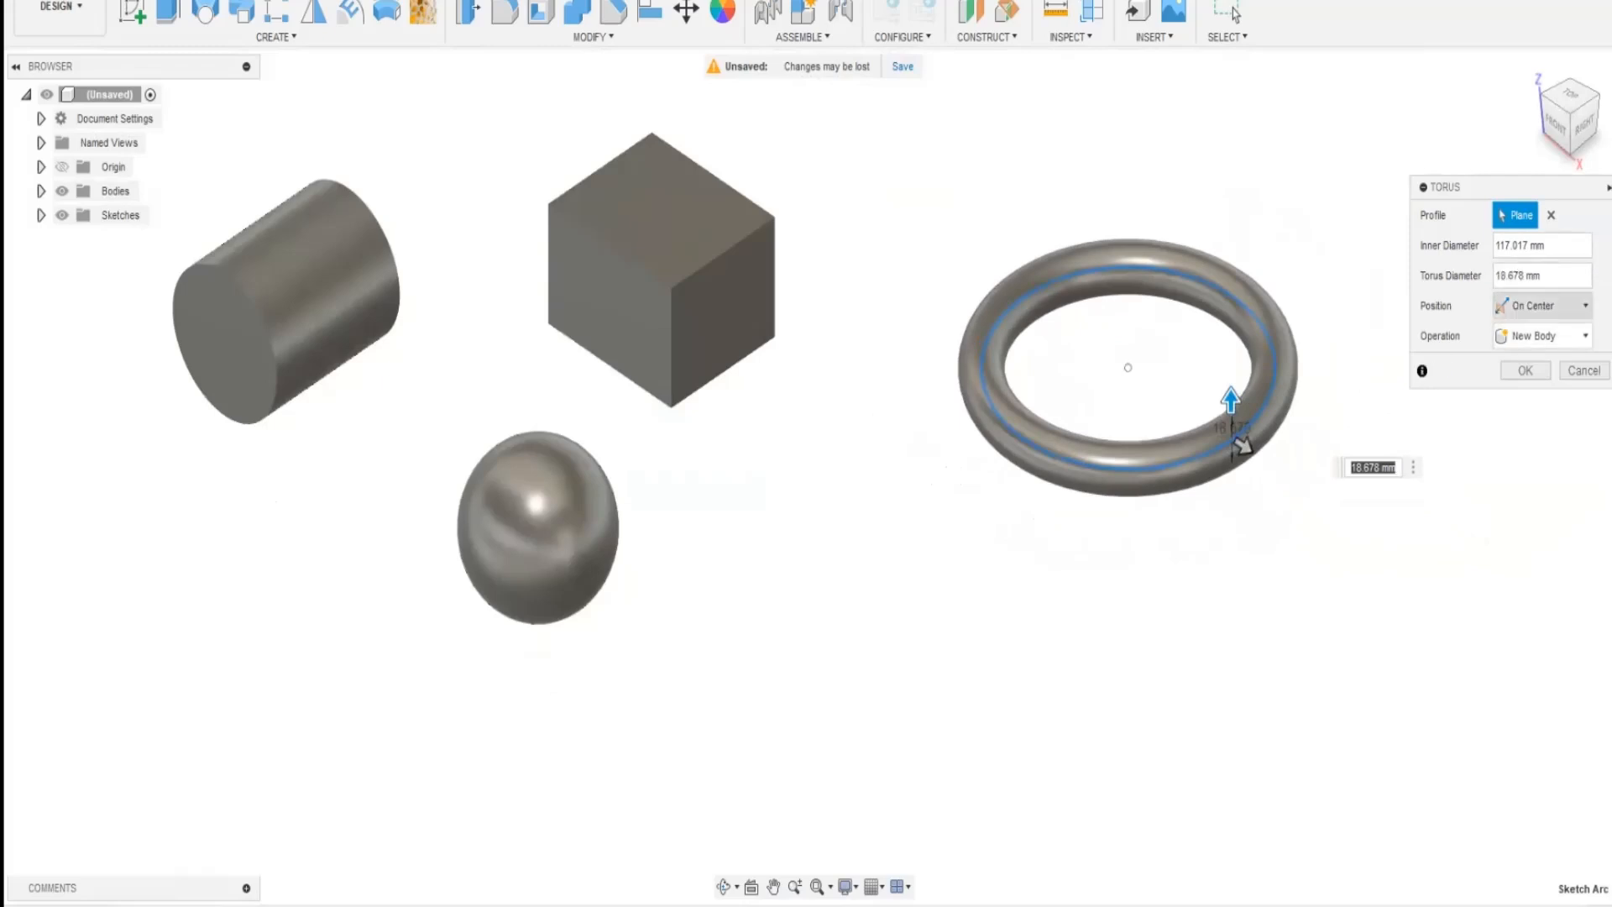
left_click(1543, 306)
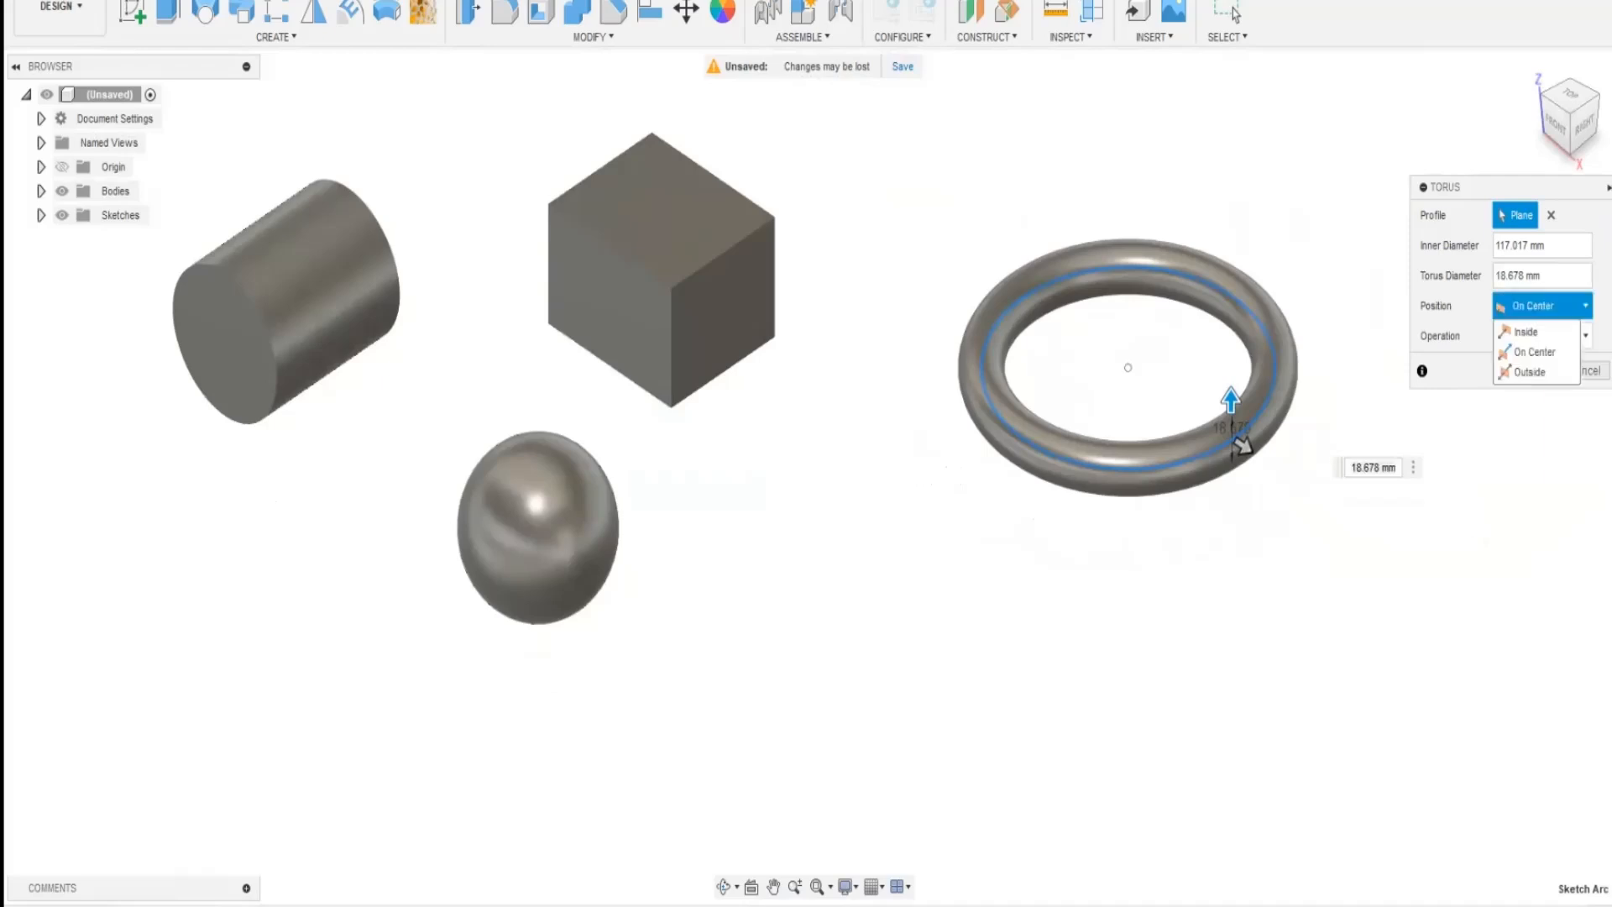
left_click(1535, 351)
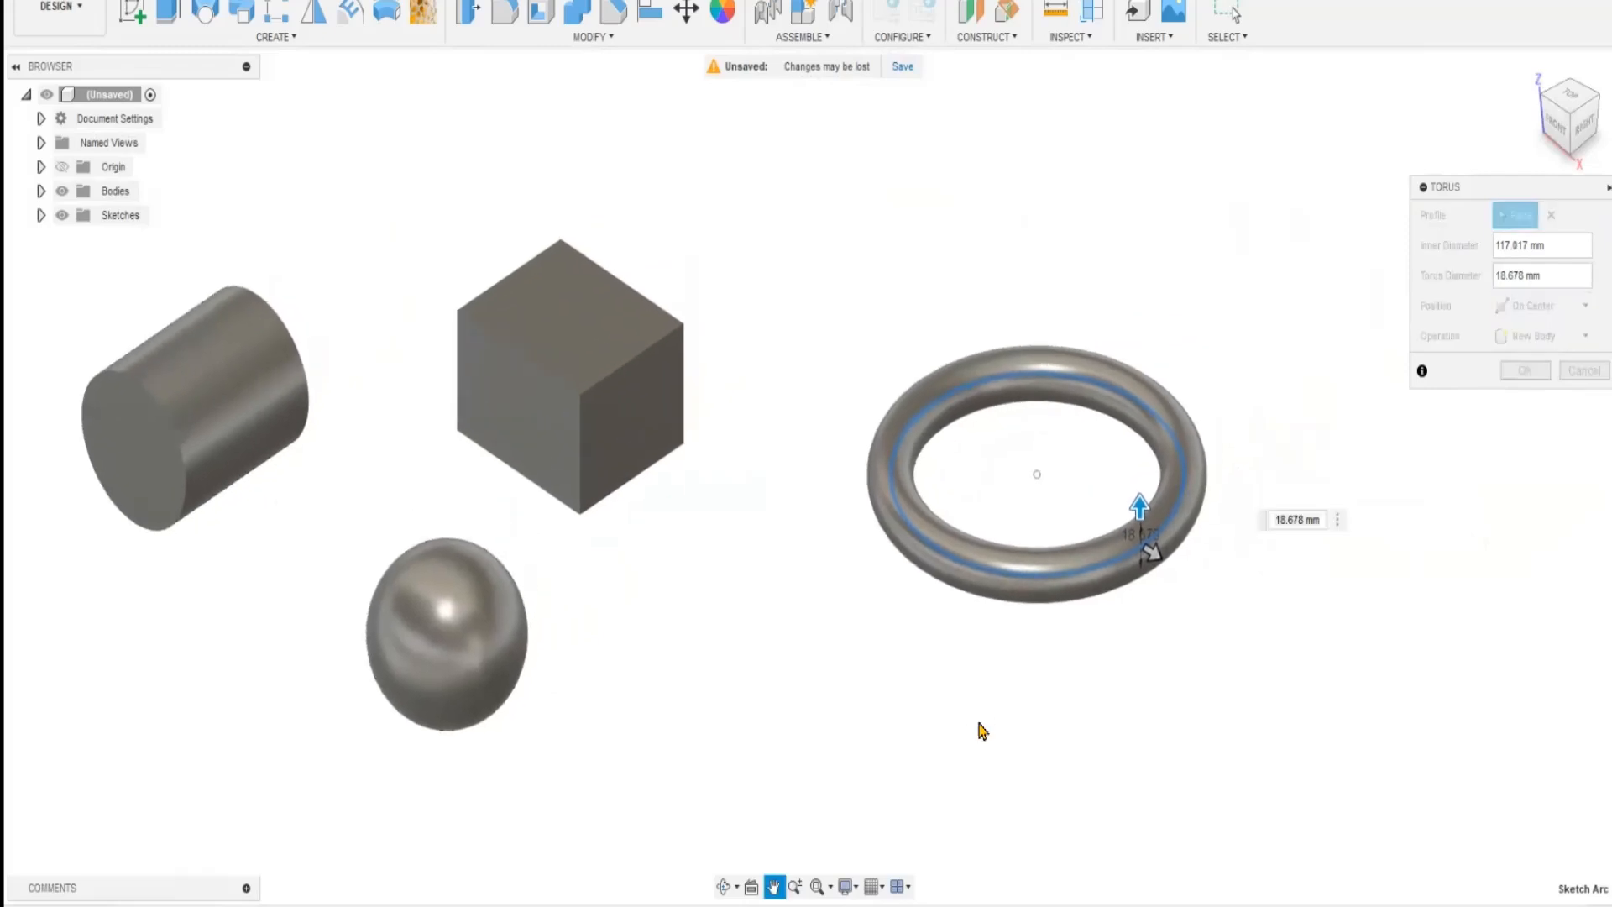
- Try the Inside and Outside positions for the torus and return it to On Center
middle_click_drag(979, 723, 975, 767, "shift")
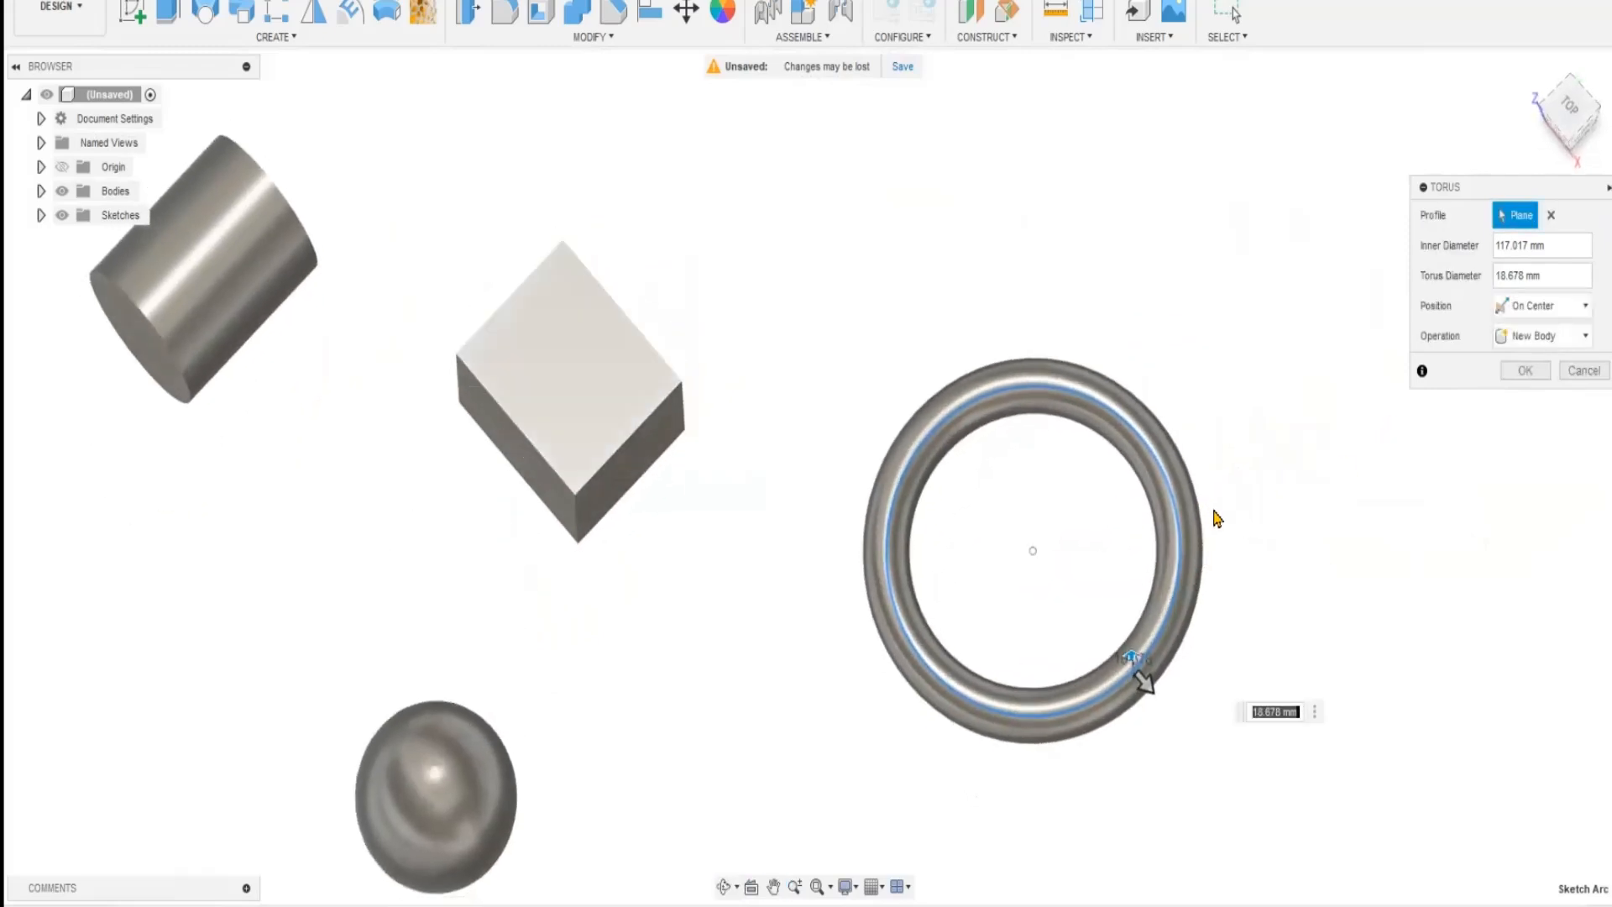
scroll(1210, 508, "up", 2)
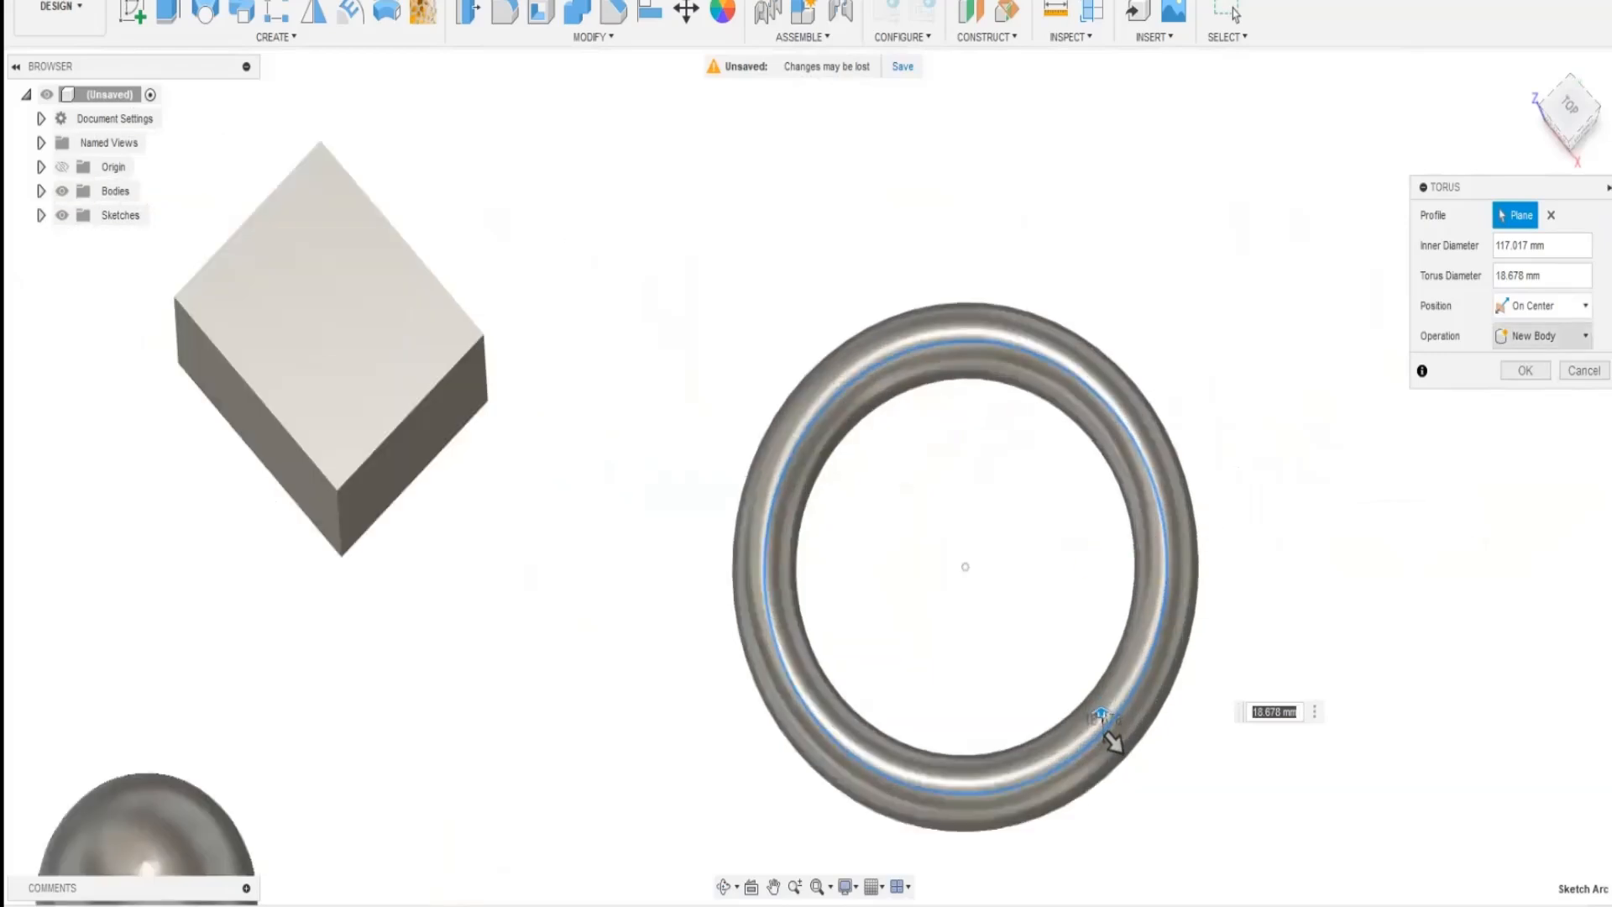
left_click(1543, 307)
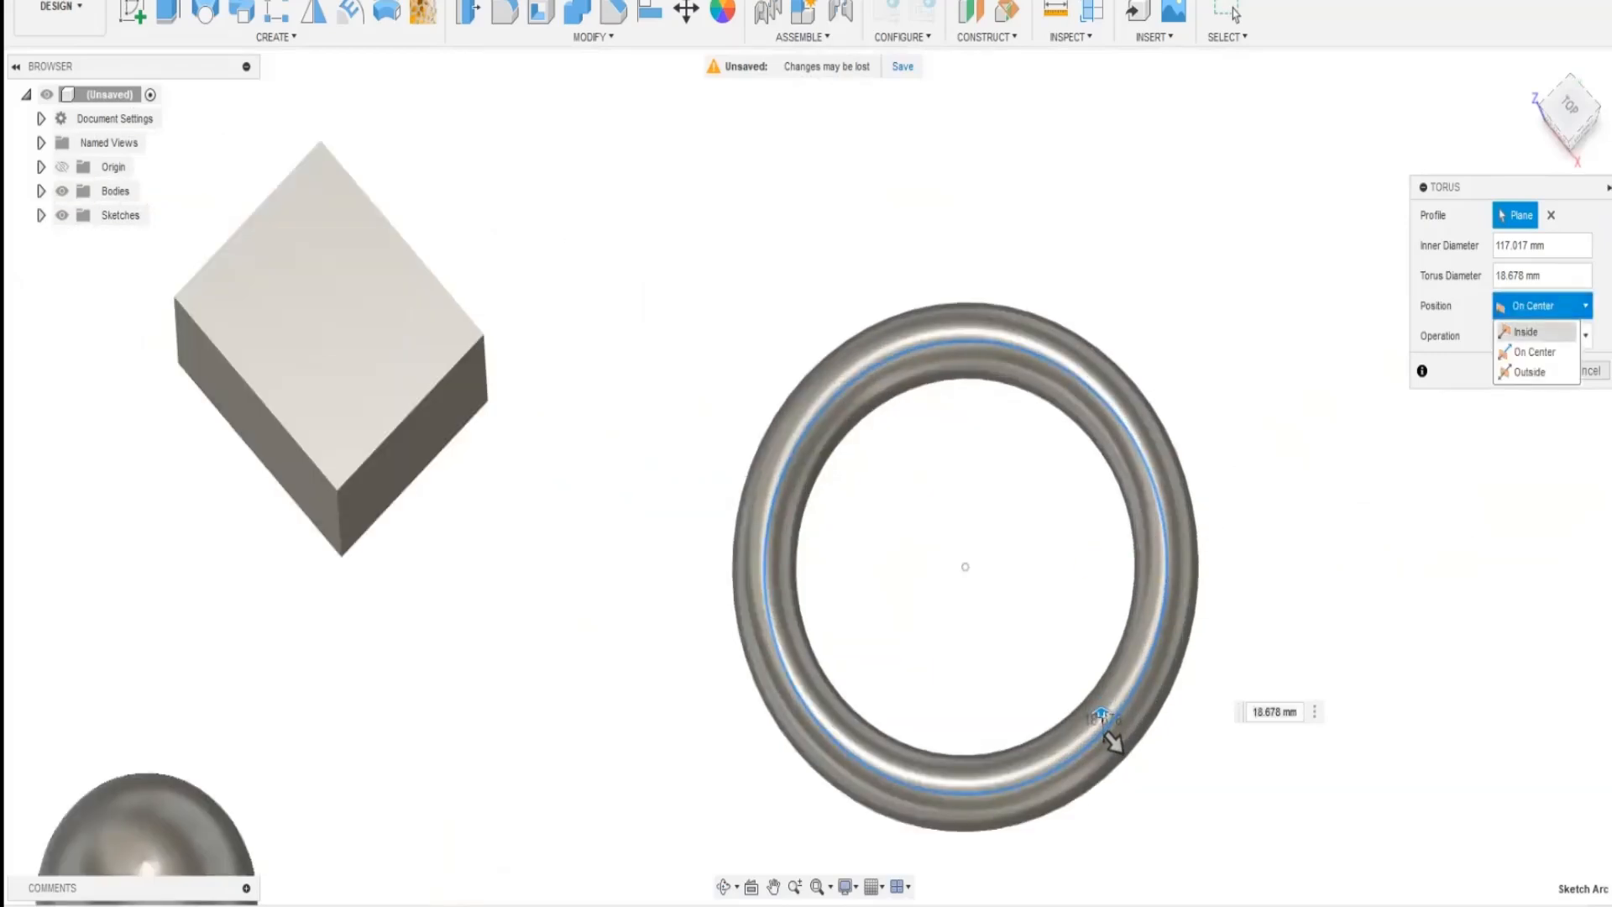
left_click(1525, 331)
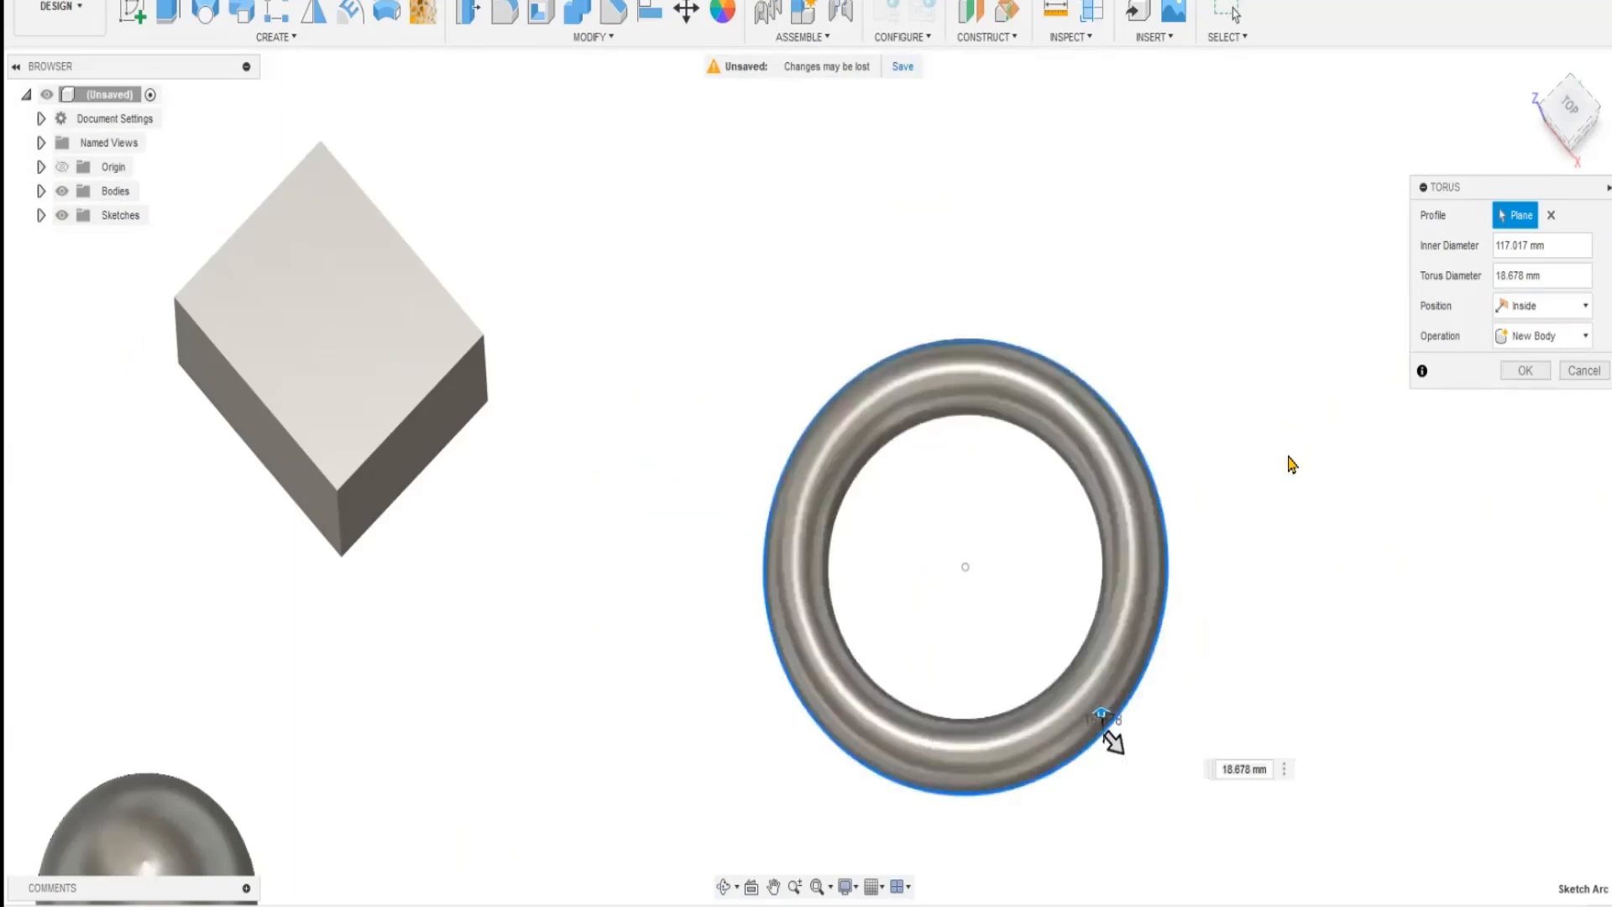
left_click(1543, 305)
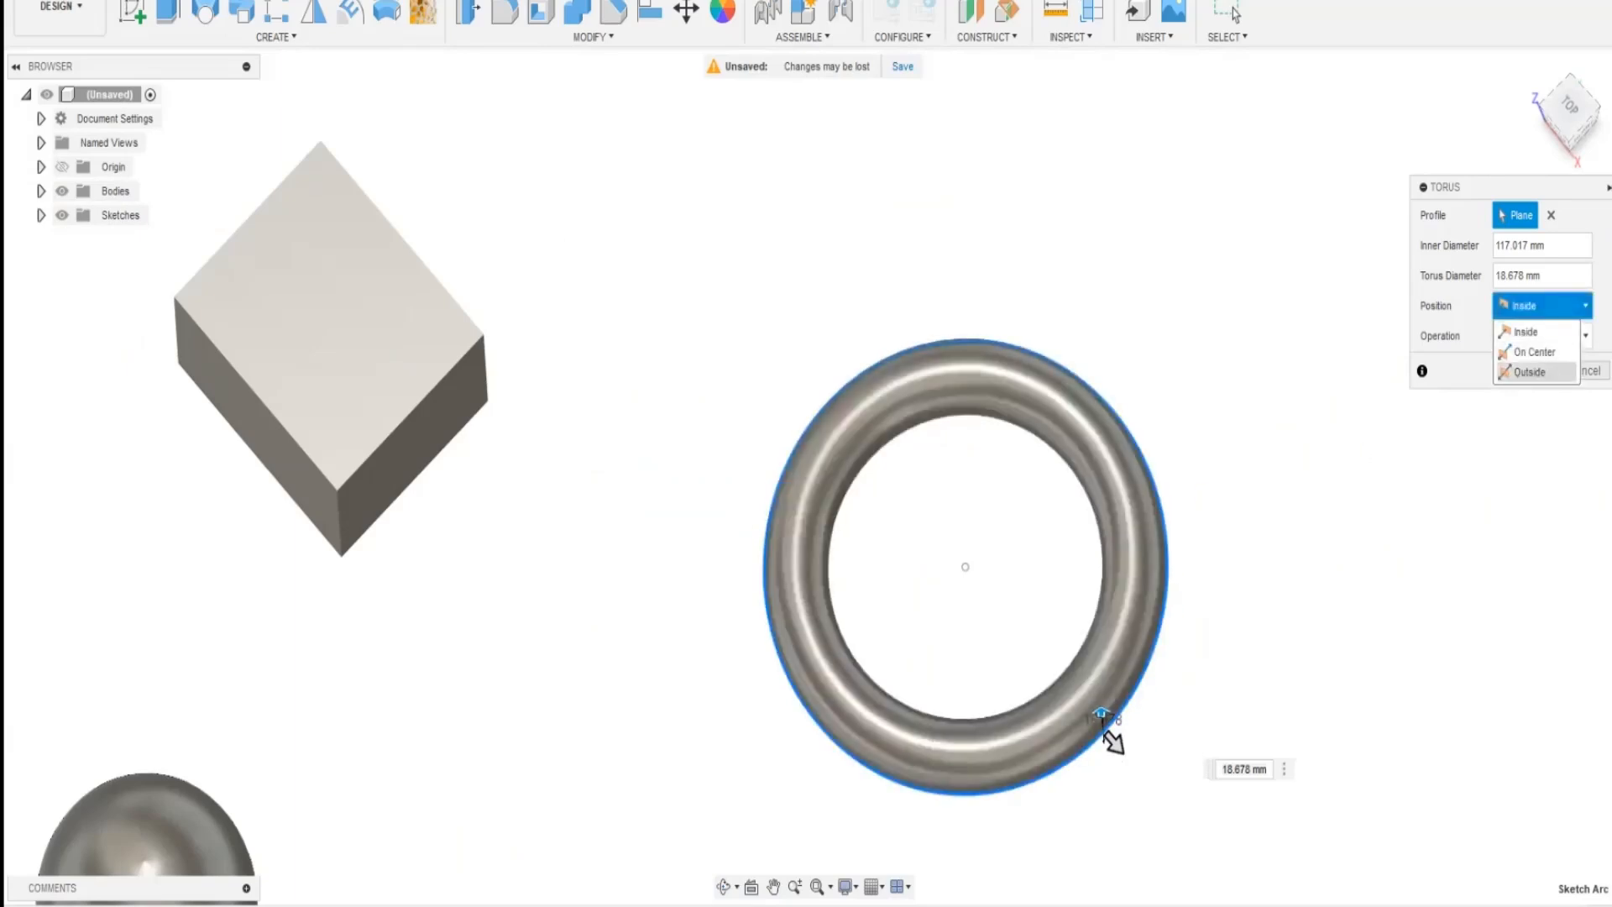
left_click(1537, 372)
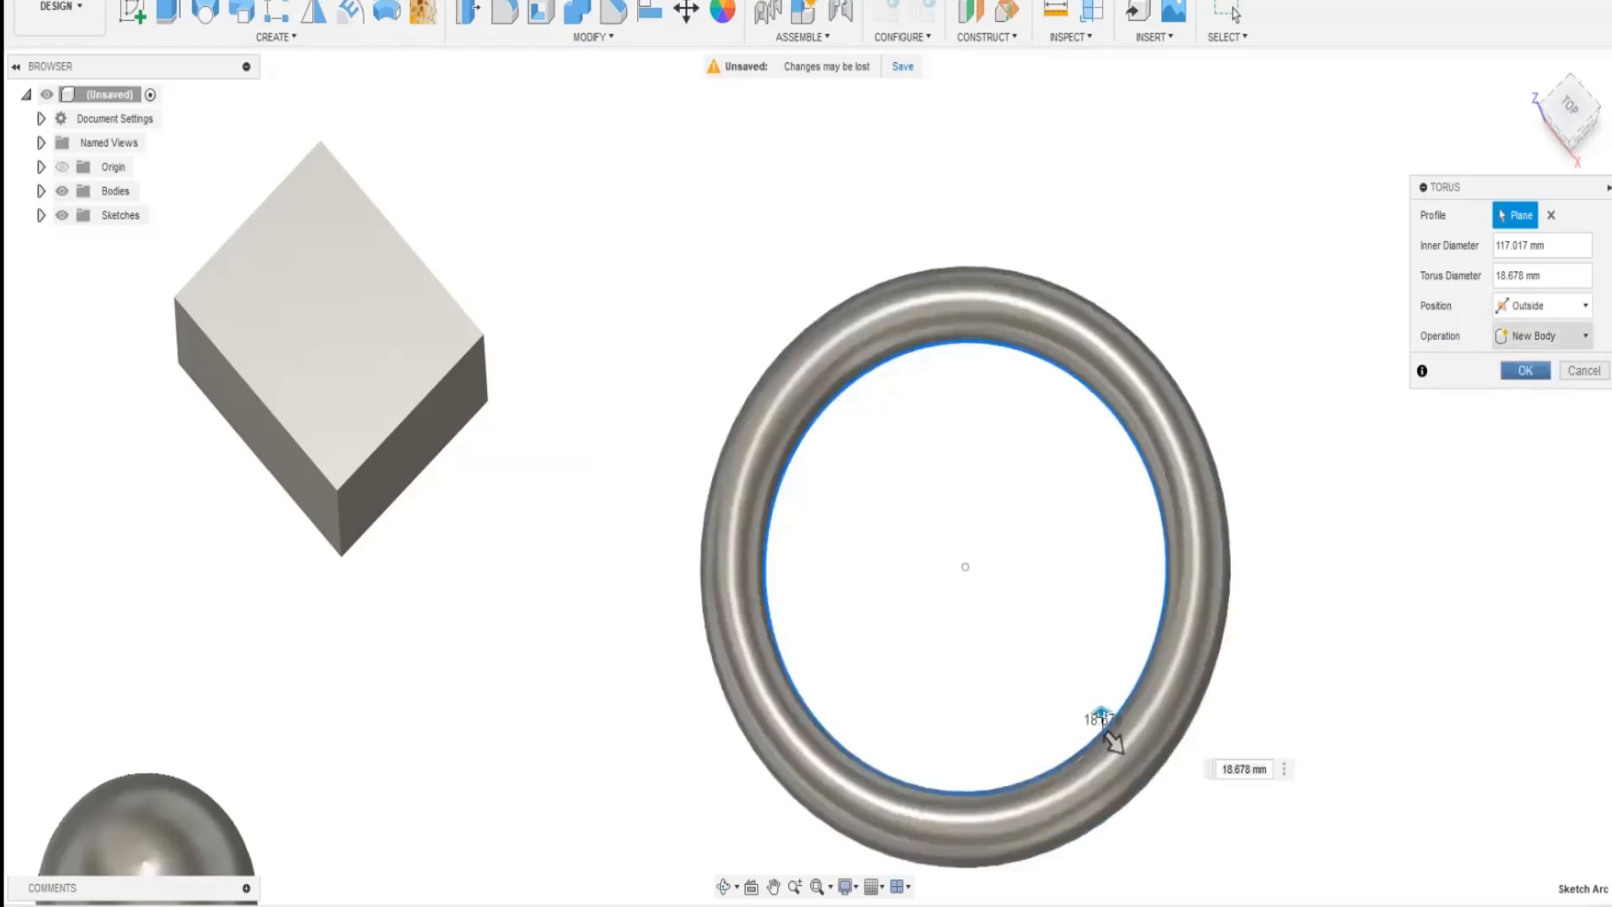
left_click(1543, 305)
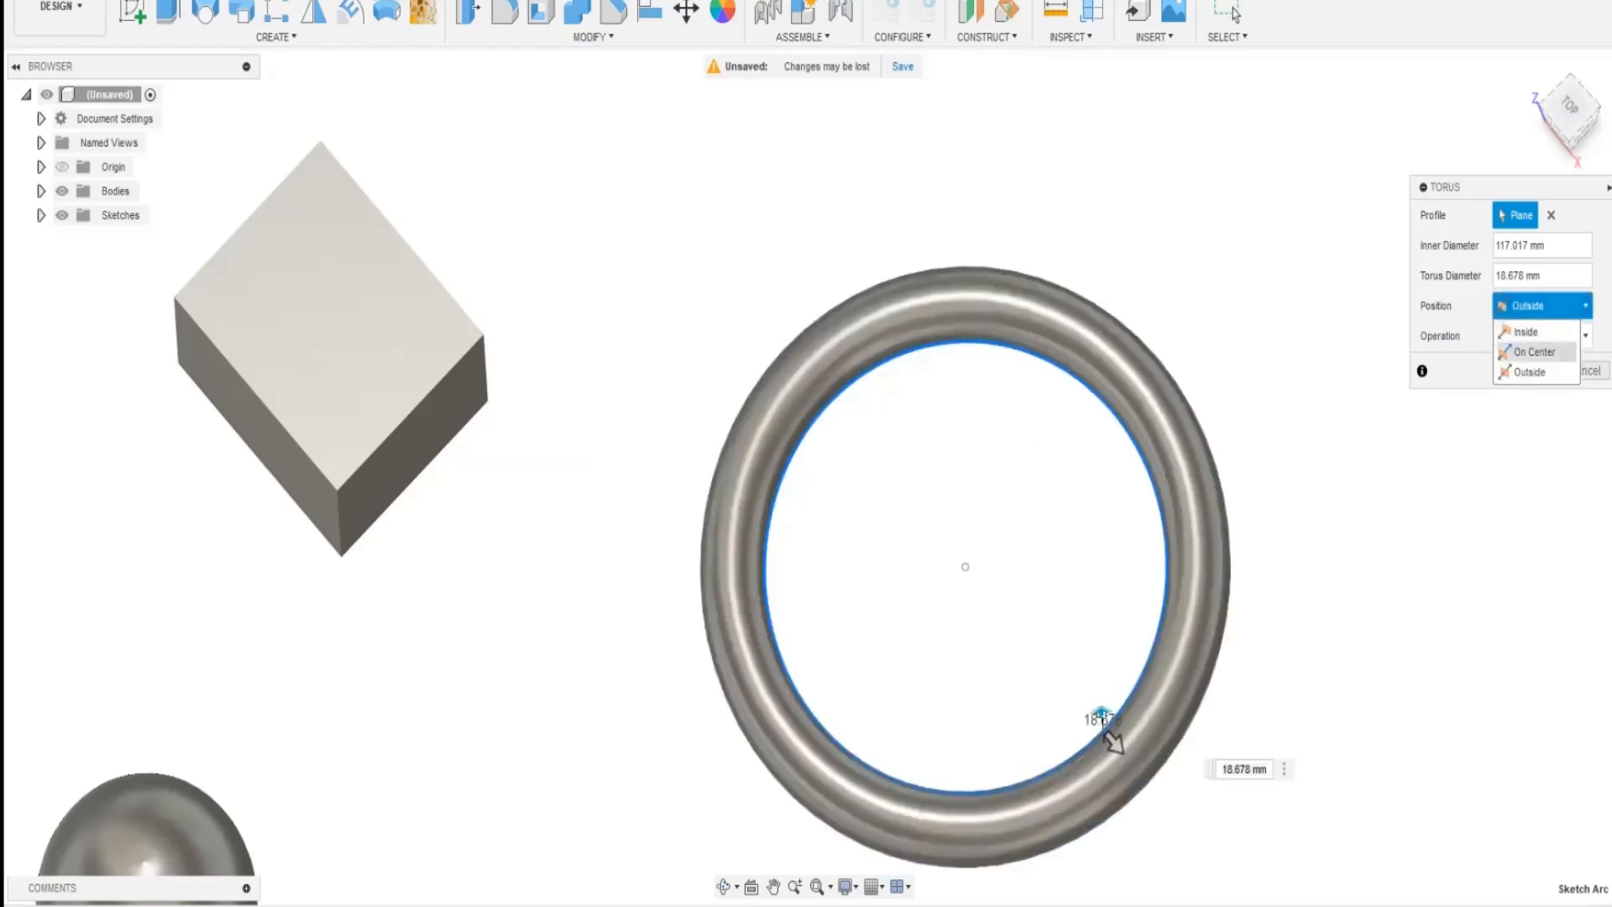
left_click(1534, 352)
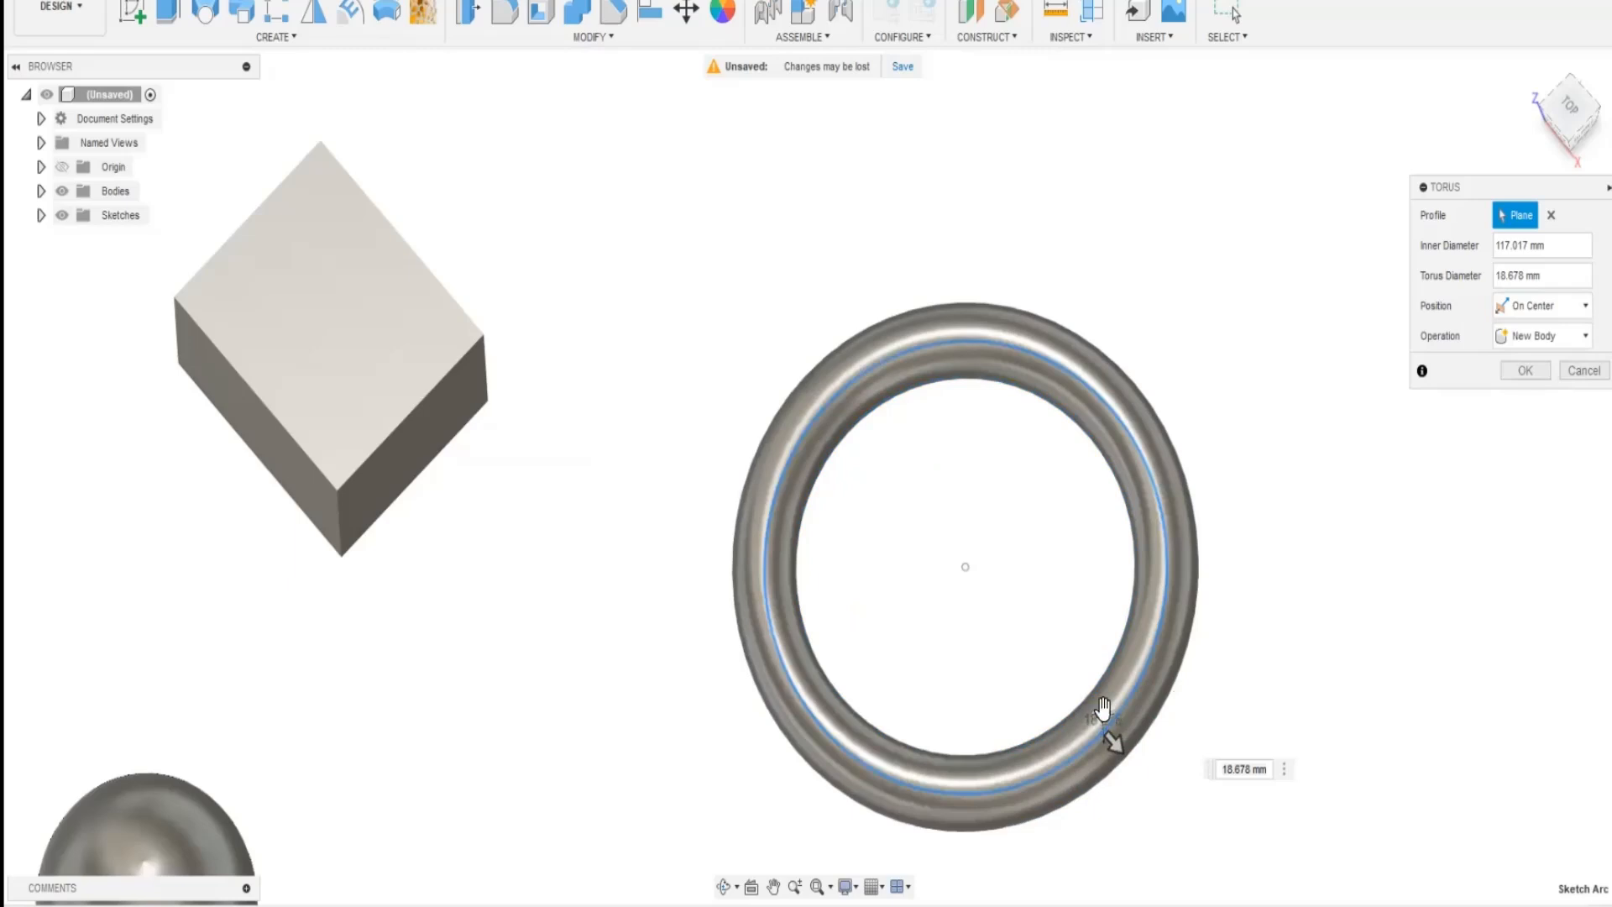
- Enlarge the new-body torus to about 69.3 mm torus diameter and 136.5 mm inner diameter
left_click_drag(1103, 718, 1097, 677)
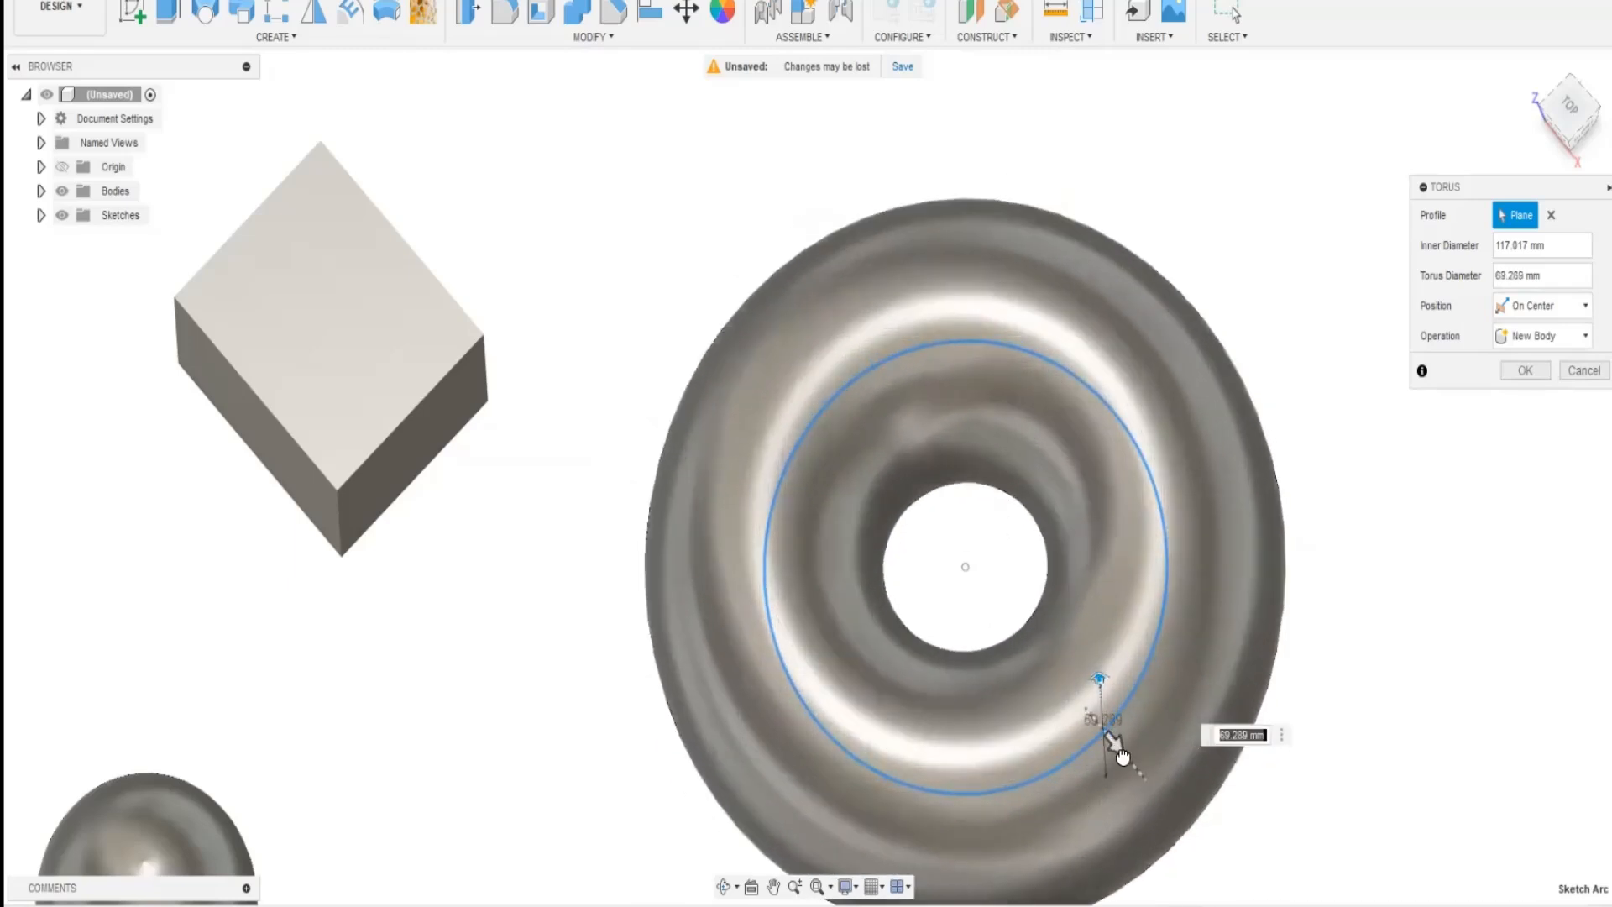
mouse_move(1119, 749)
left_mouse_down()
mouse_move(1198, 834)
mouse_move(1136, 765)
left_mouse_up()
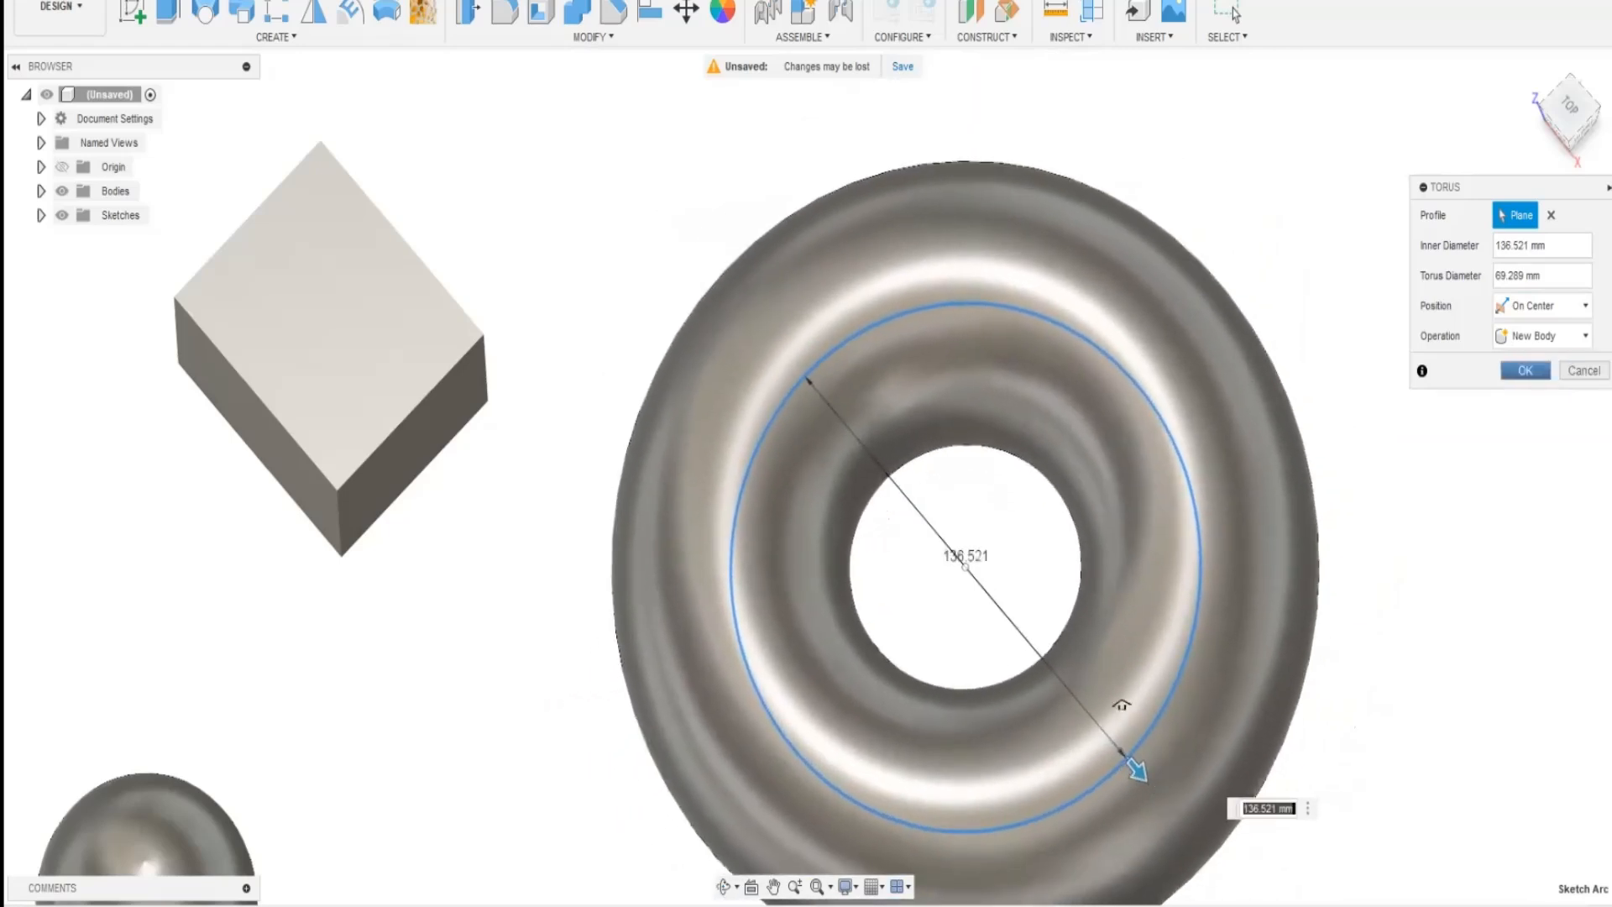
middle_click_drag(1354, 692, 1353, 647, "shift")
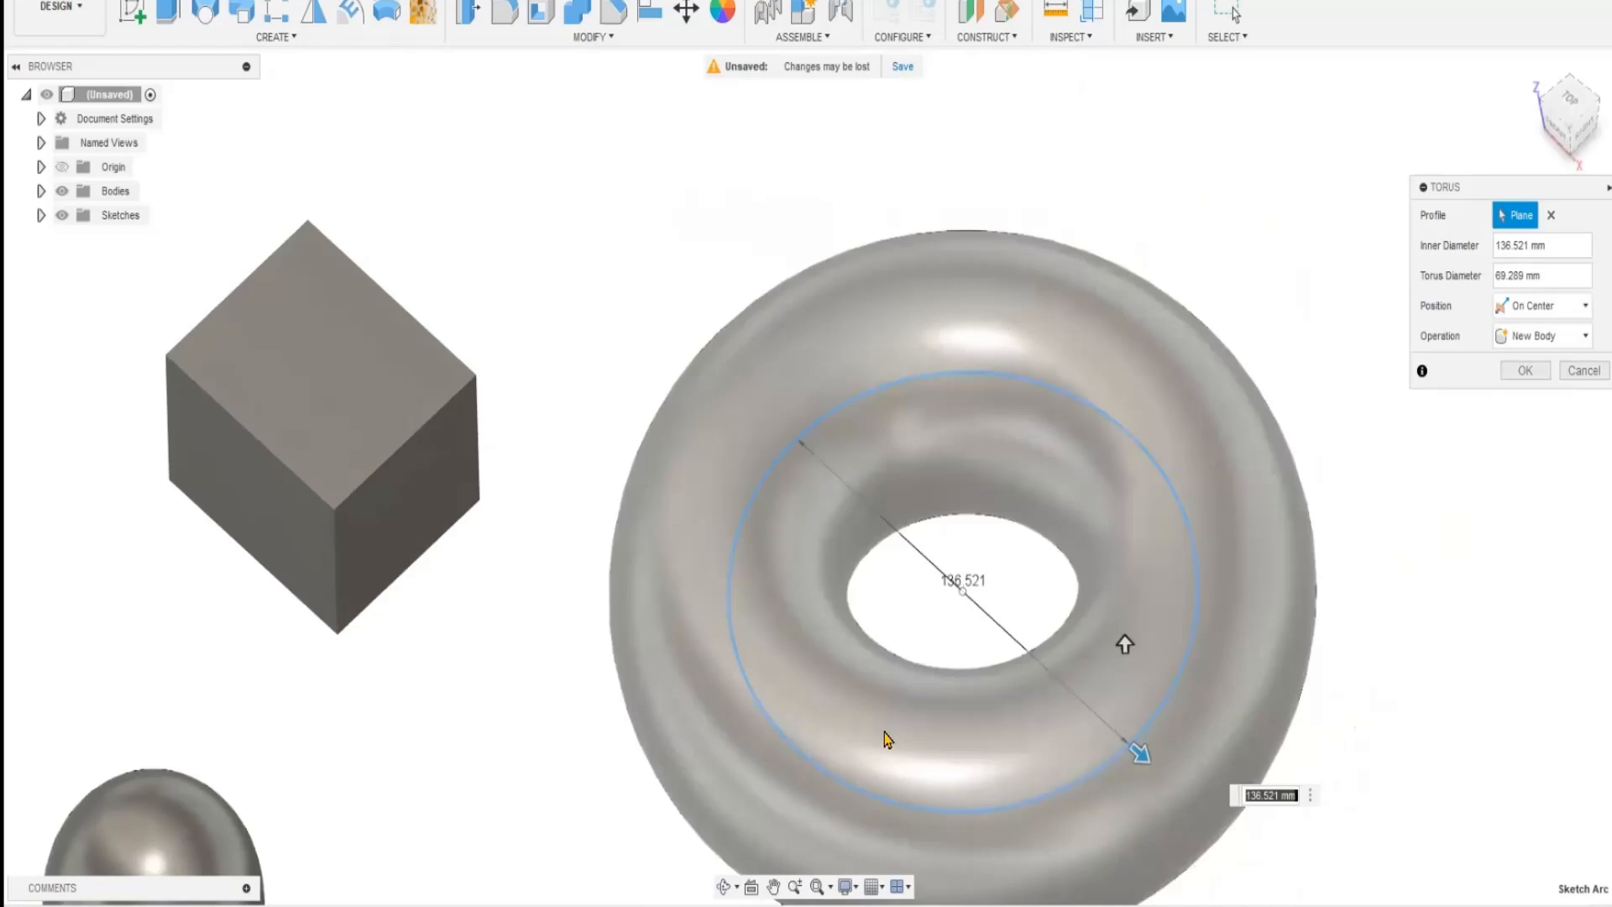
middle_click_drag(1124, 644, 1147, 584)
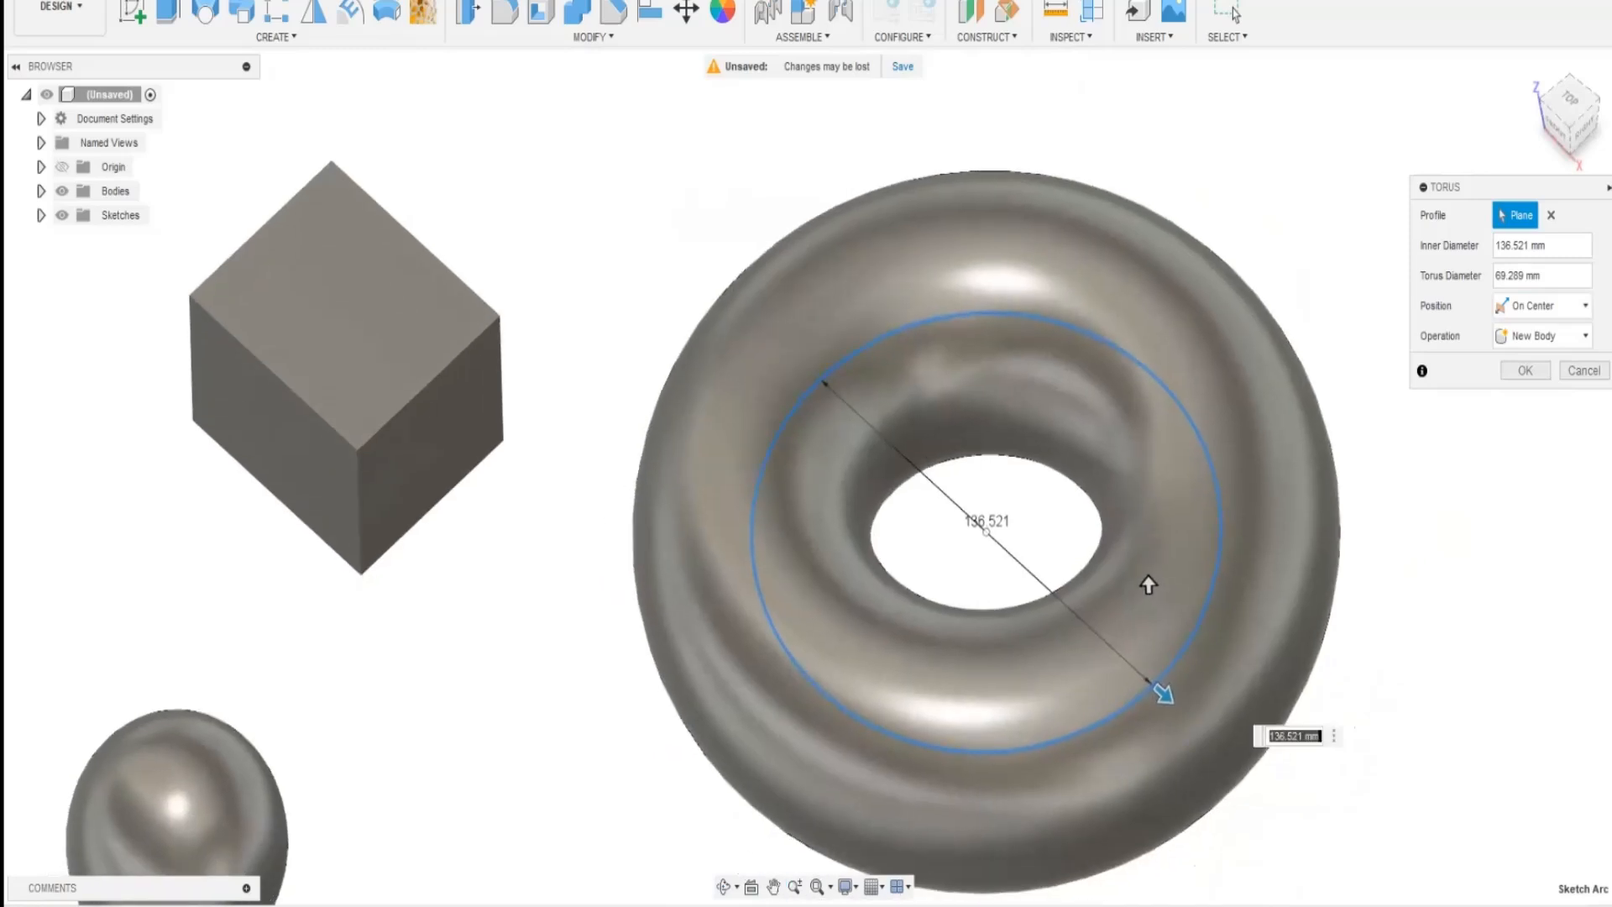
scroll(1508, 511, "up", 3)
scroll(1508, 511, "down", 8)
middle_click_drag(176, 123, 352, 109)
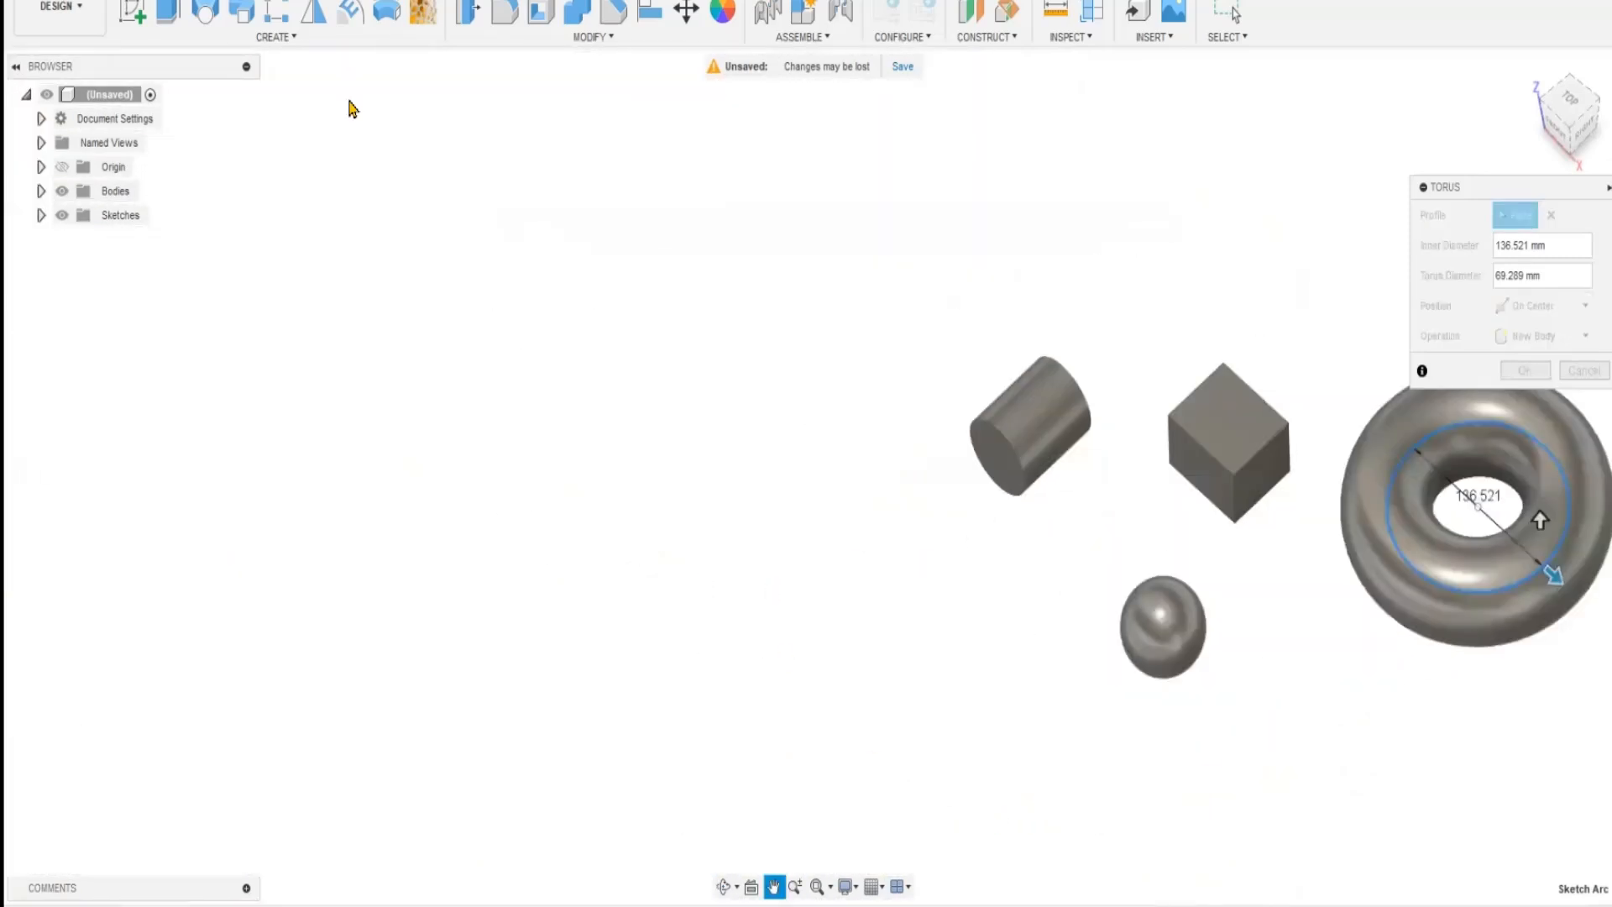
- Start a coil on the horizontal plane beyond the cylinder, about 71.9 mm in diameter, and stretch its height to about 225.9 mm
left_click(274, 38)
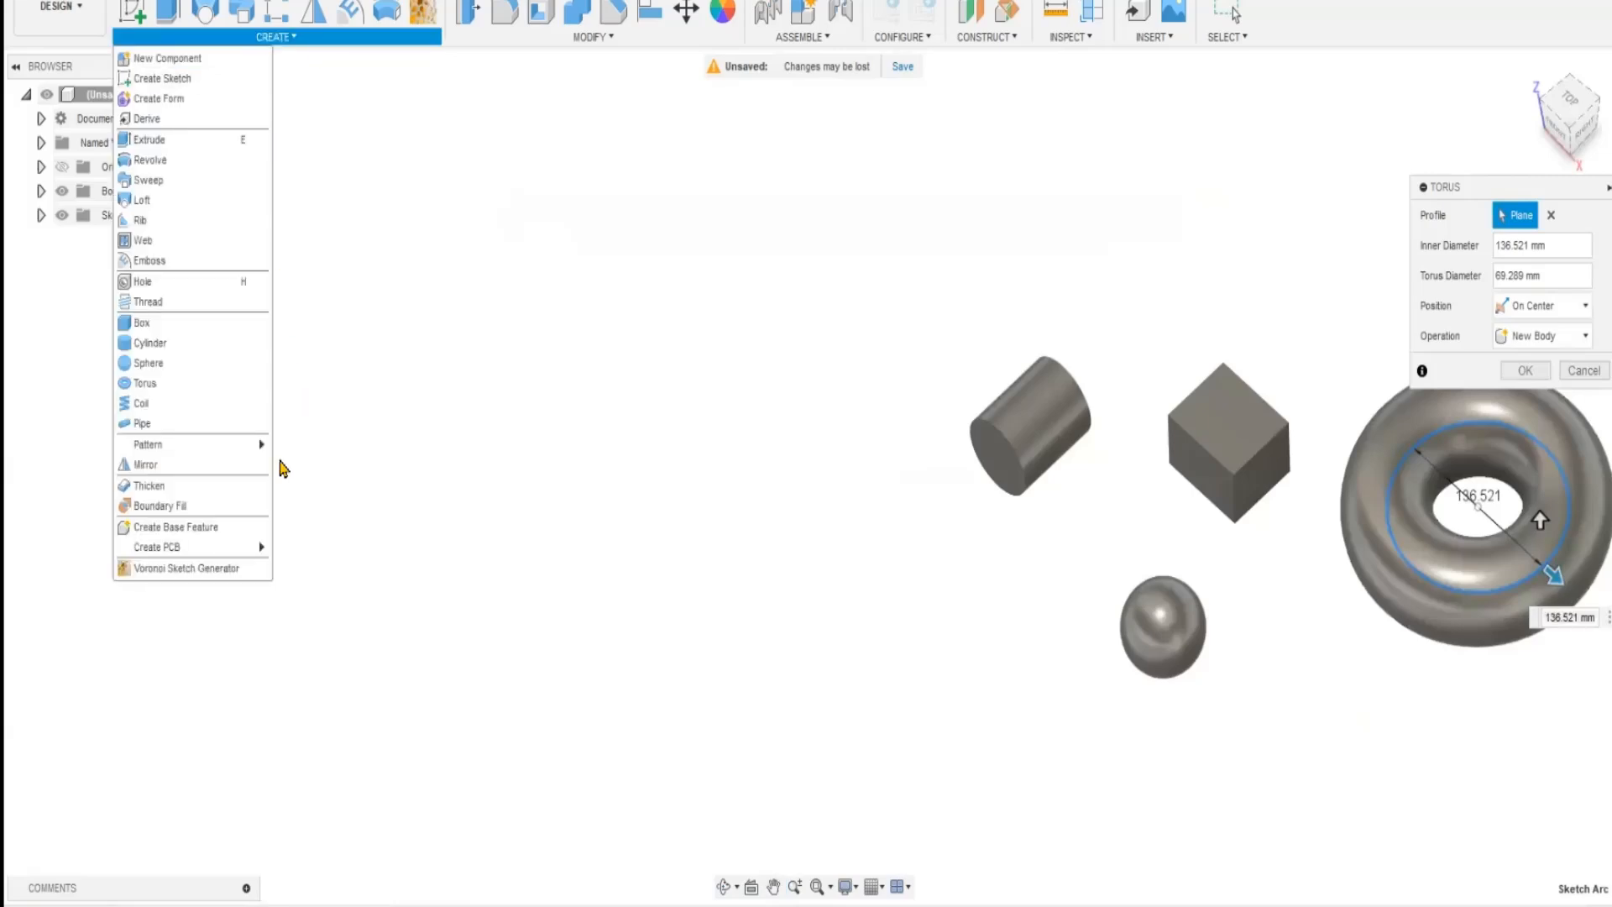
left_click(179, 404)
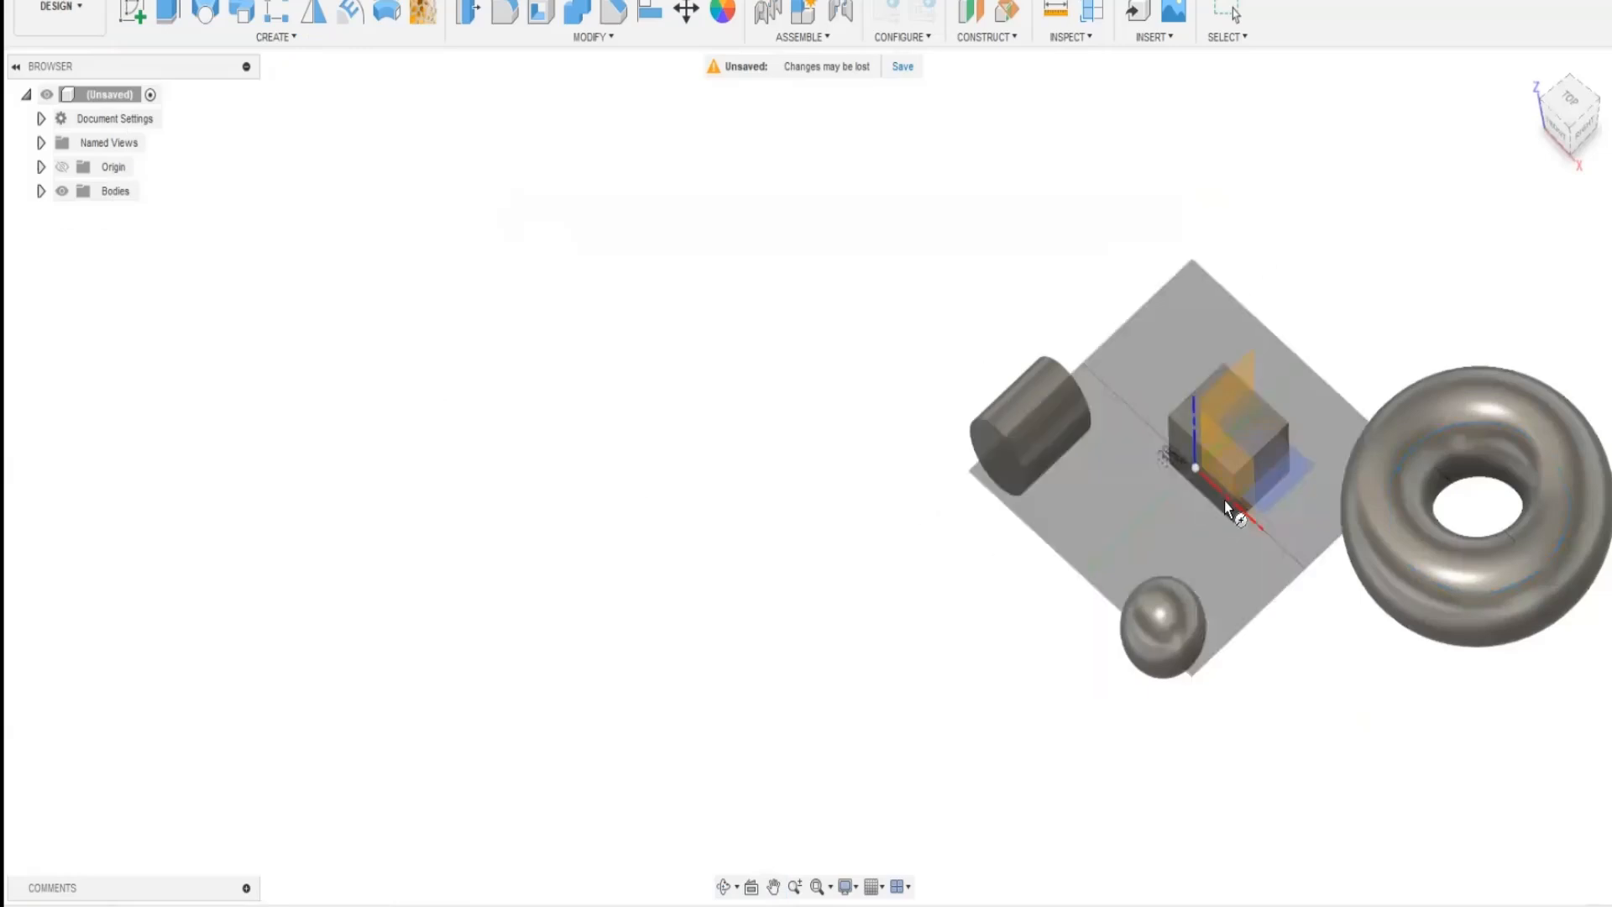
left_click(1157, 541)
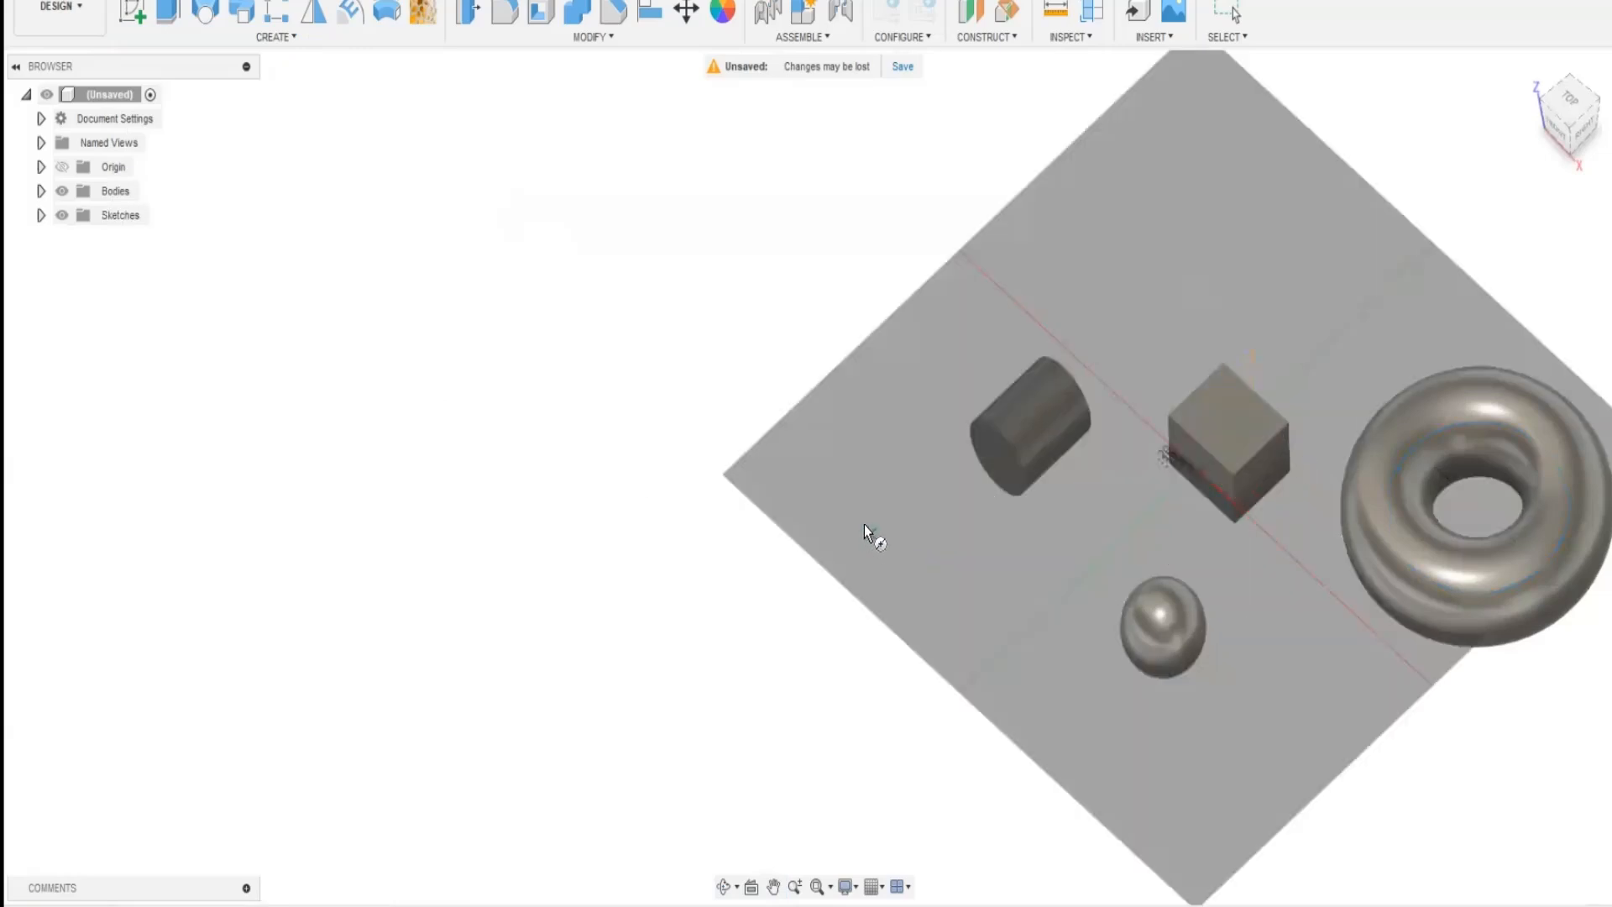
left_click(831, 486)
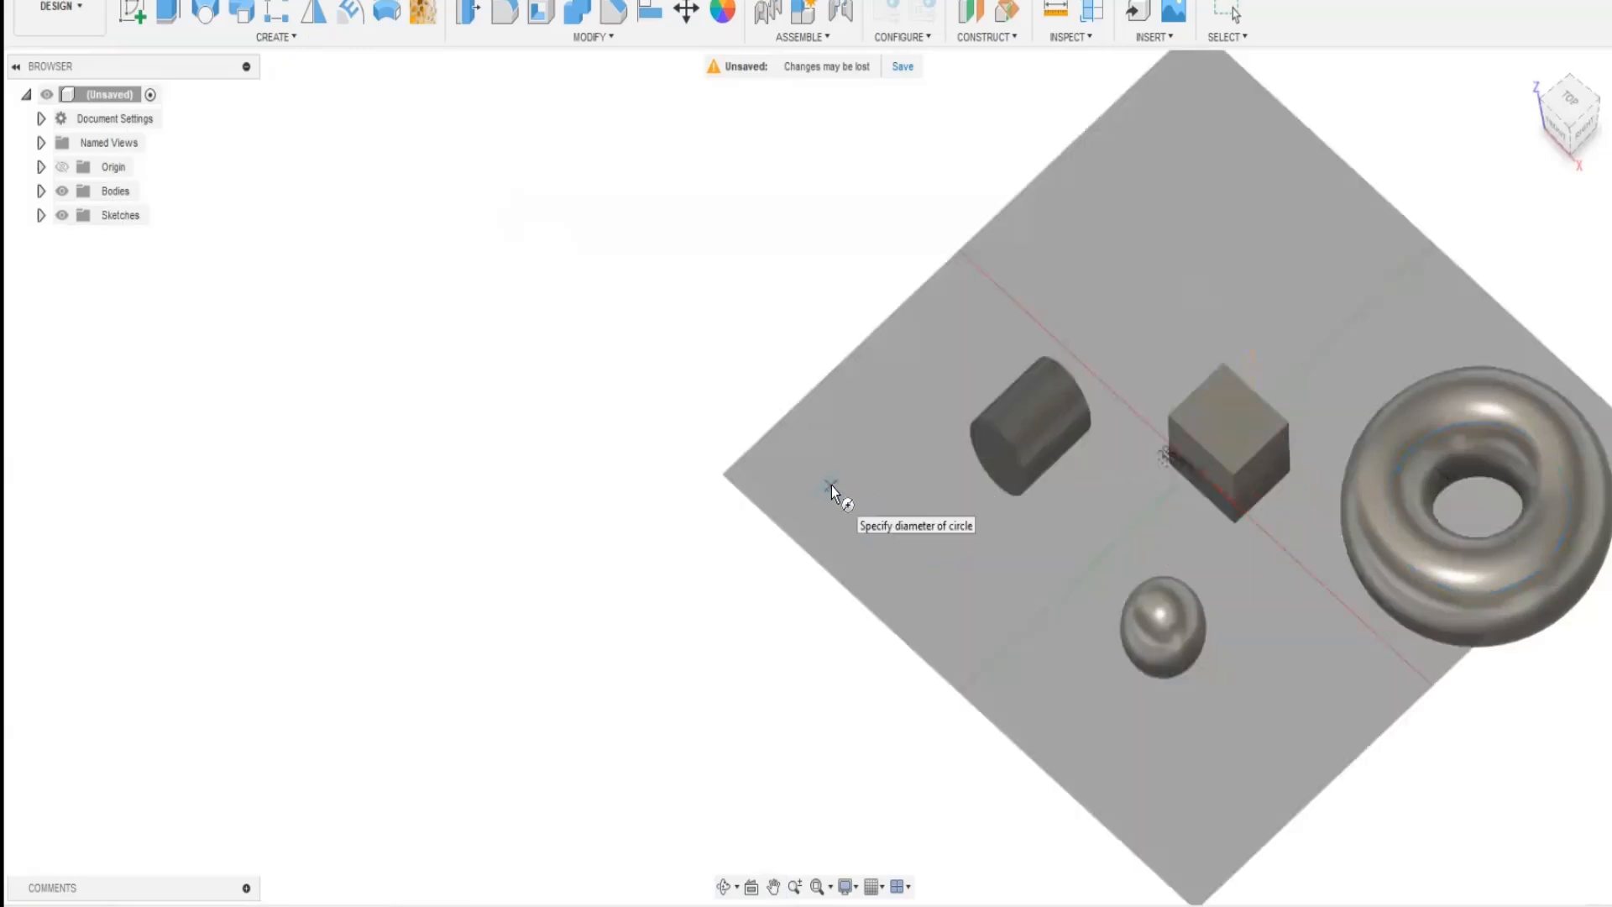
left_click(785, 478)
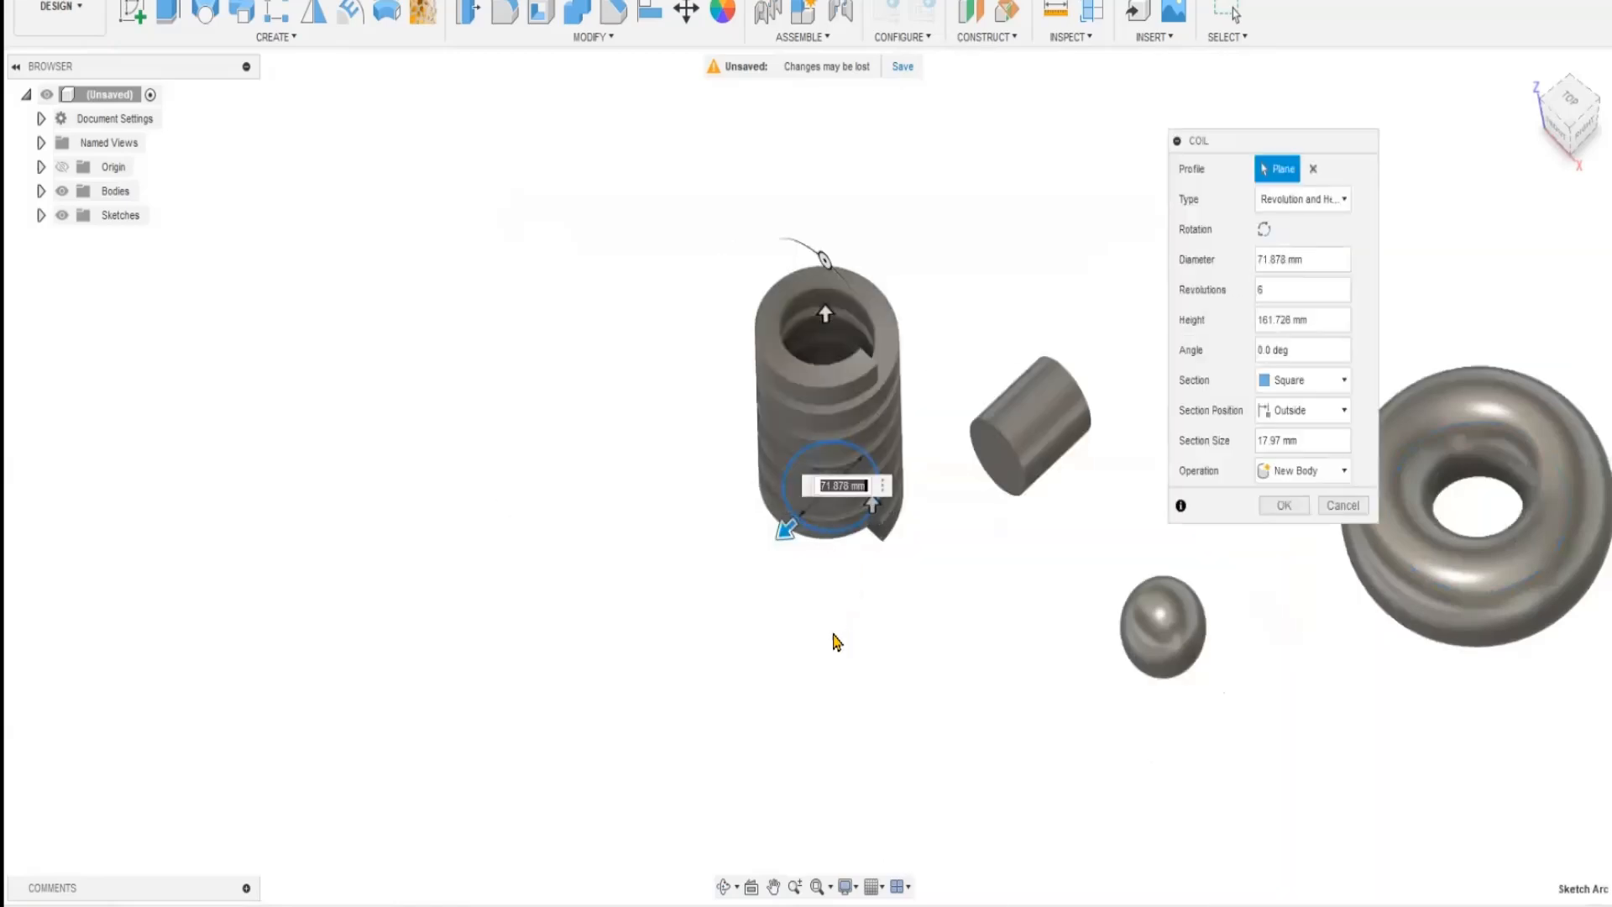
middle_click_drag(827, 640, 831, 608, "shift")
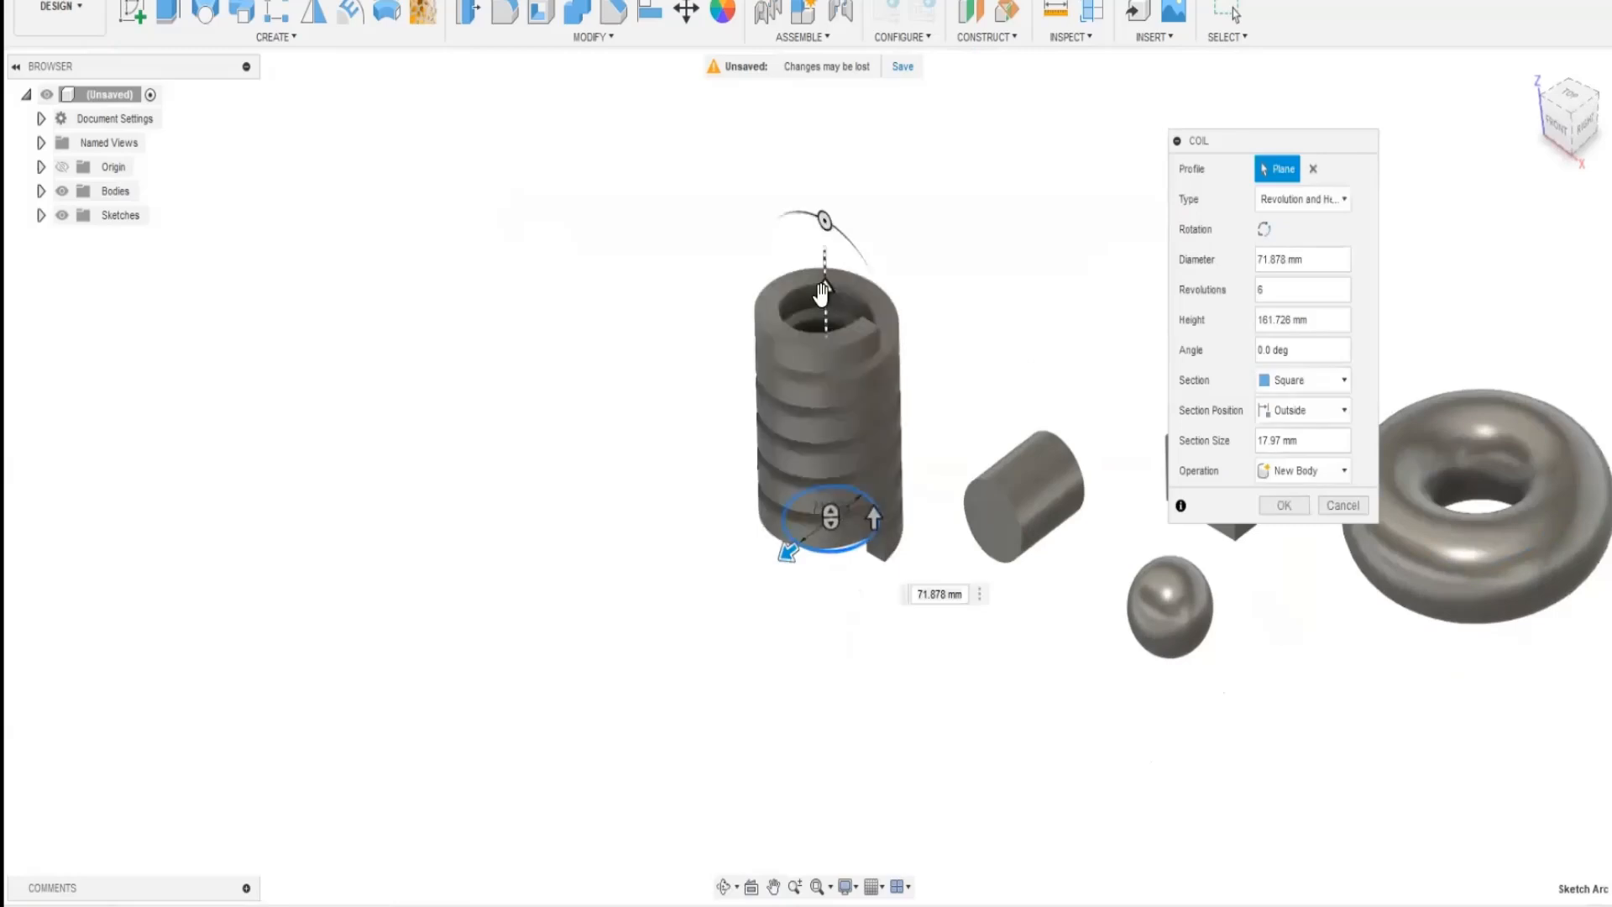
left_click_drag(826, 290, 823, 202)
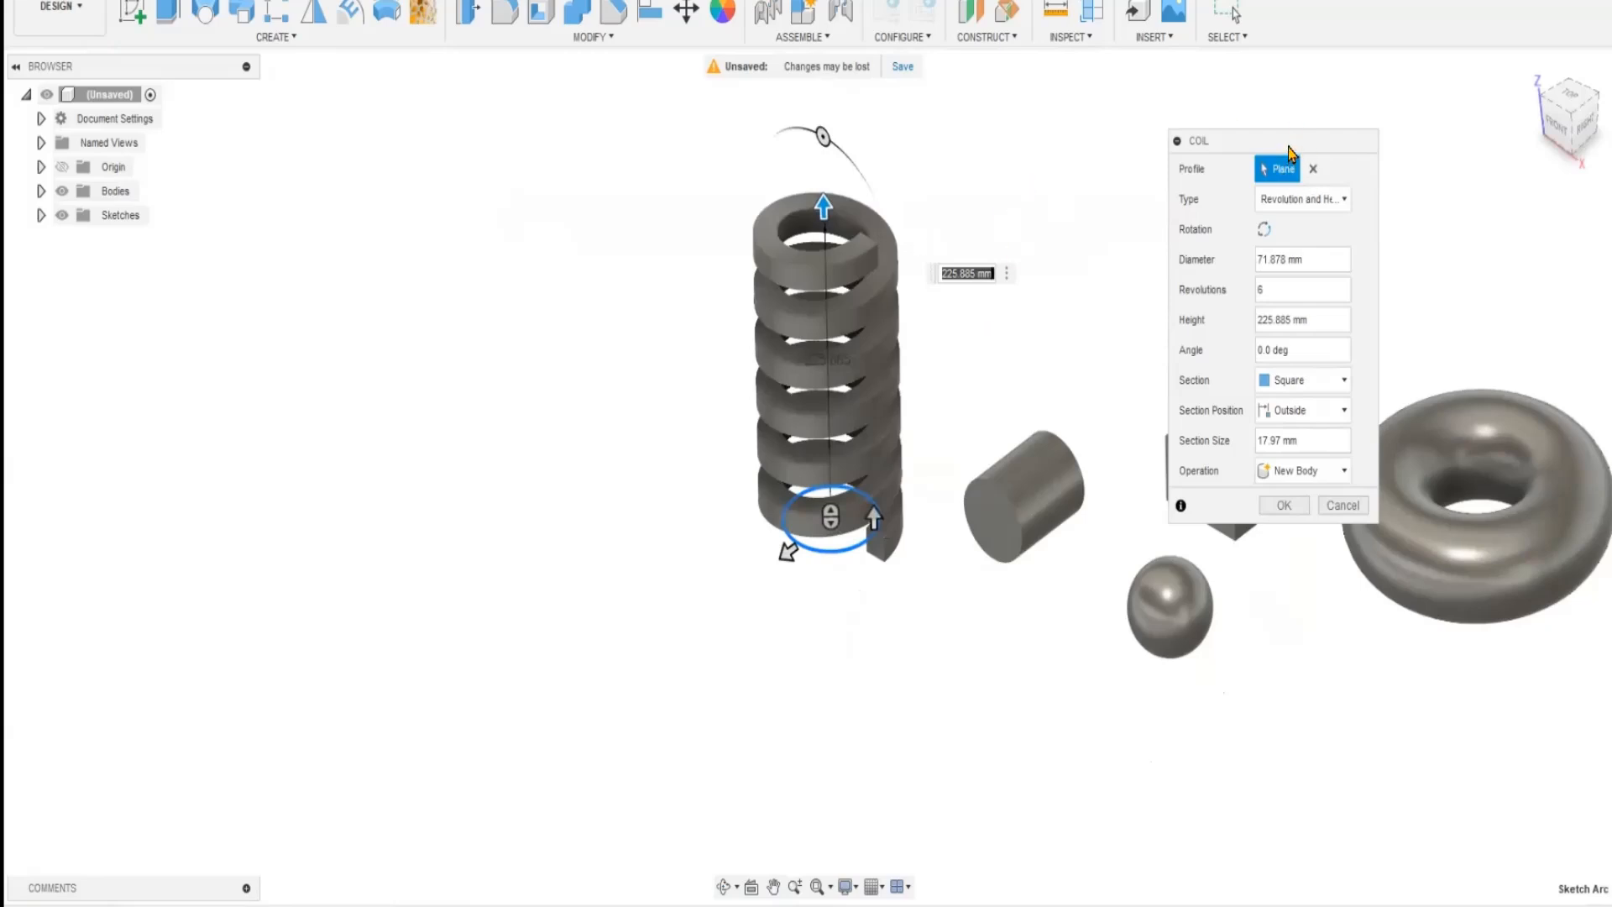
- Try the Revolution and Pitch coil type and switch the coil to Height and Pitch
left_click_drag(1291, 152, 1162, 112)
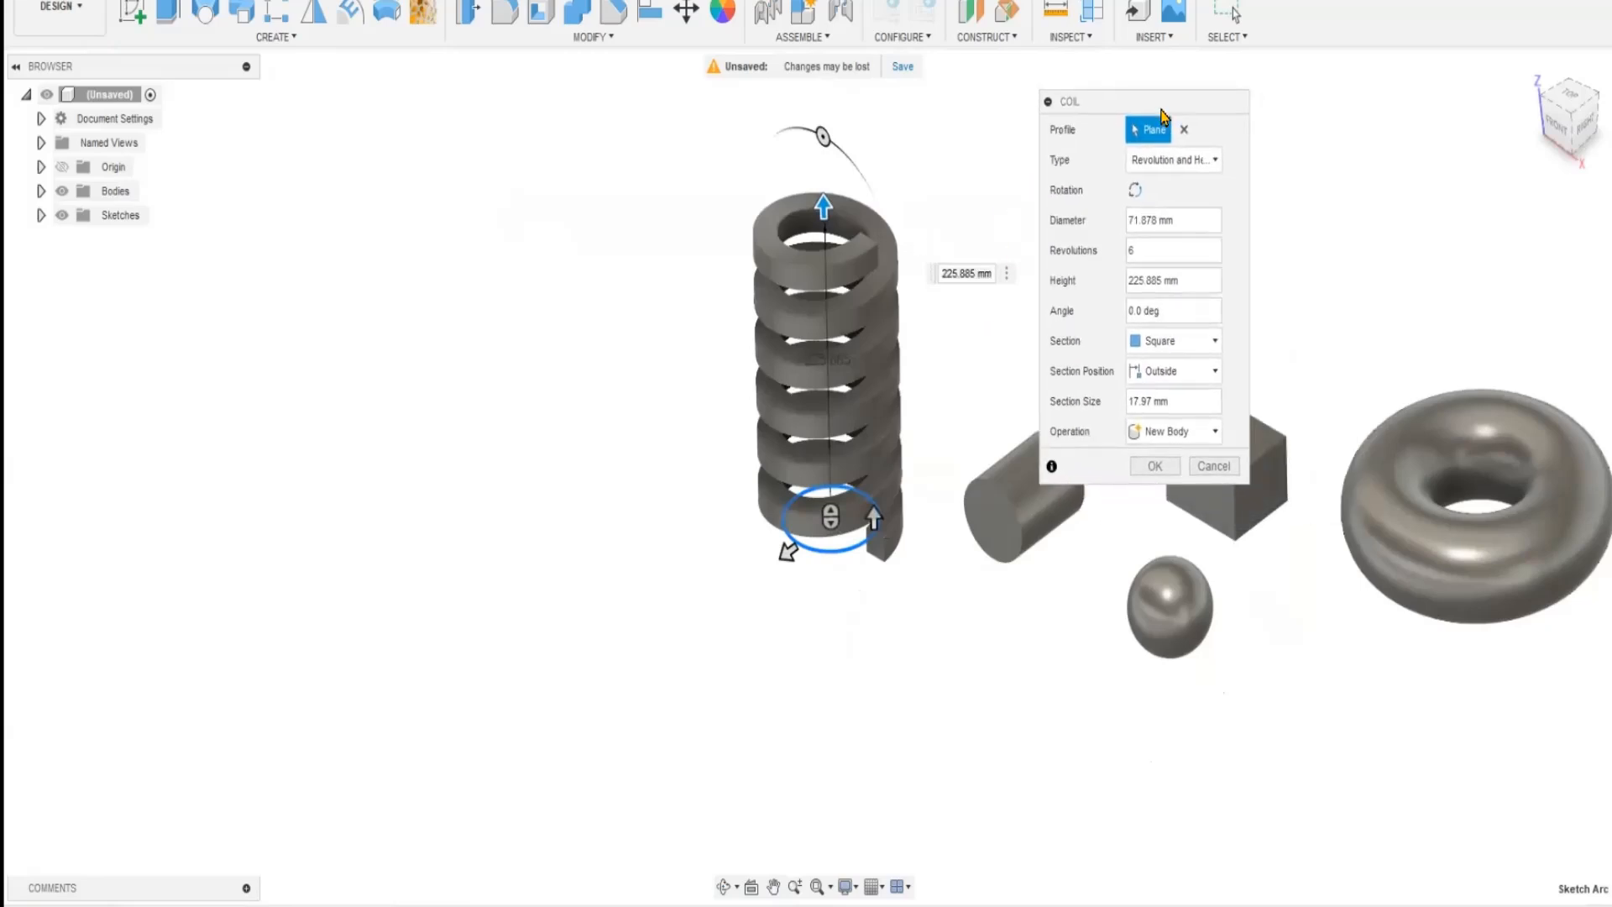
left_click(1213, 162)
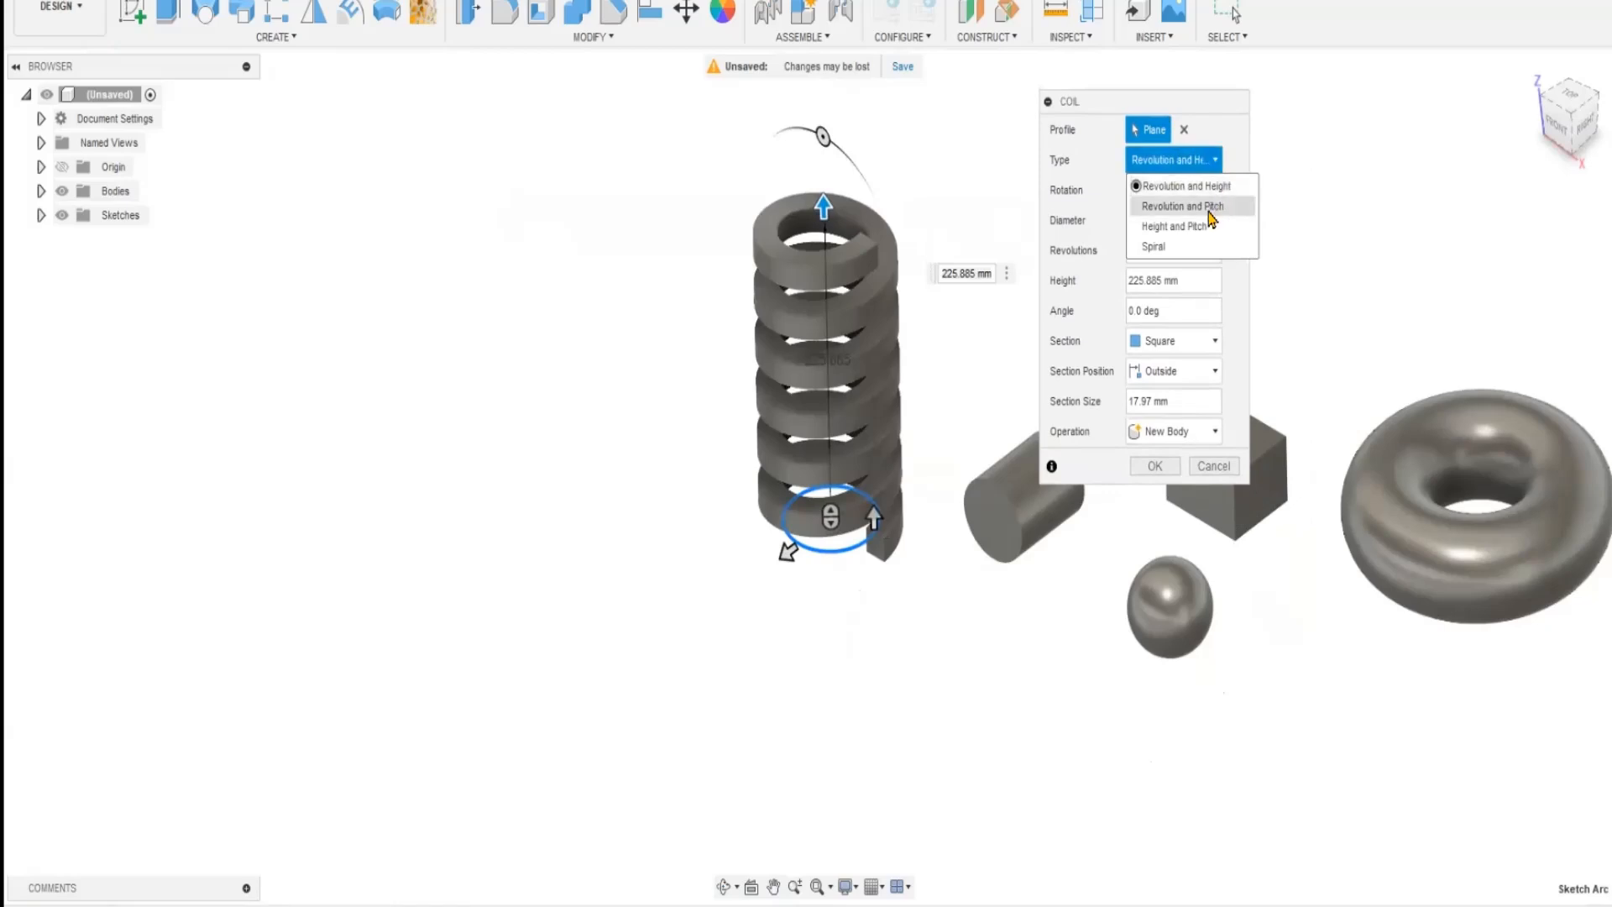
left_click(1209, 207)
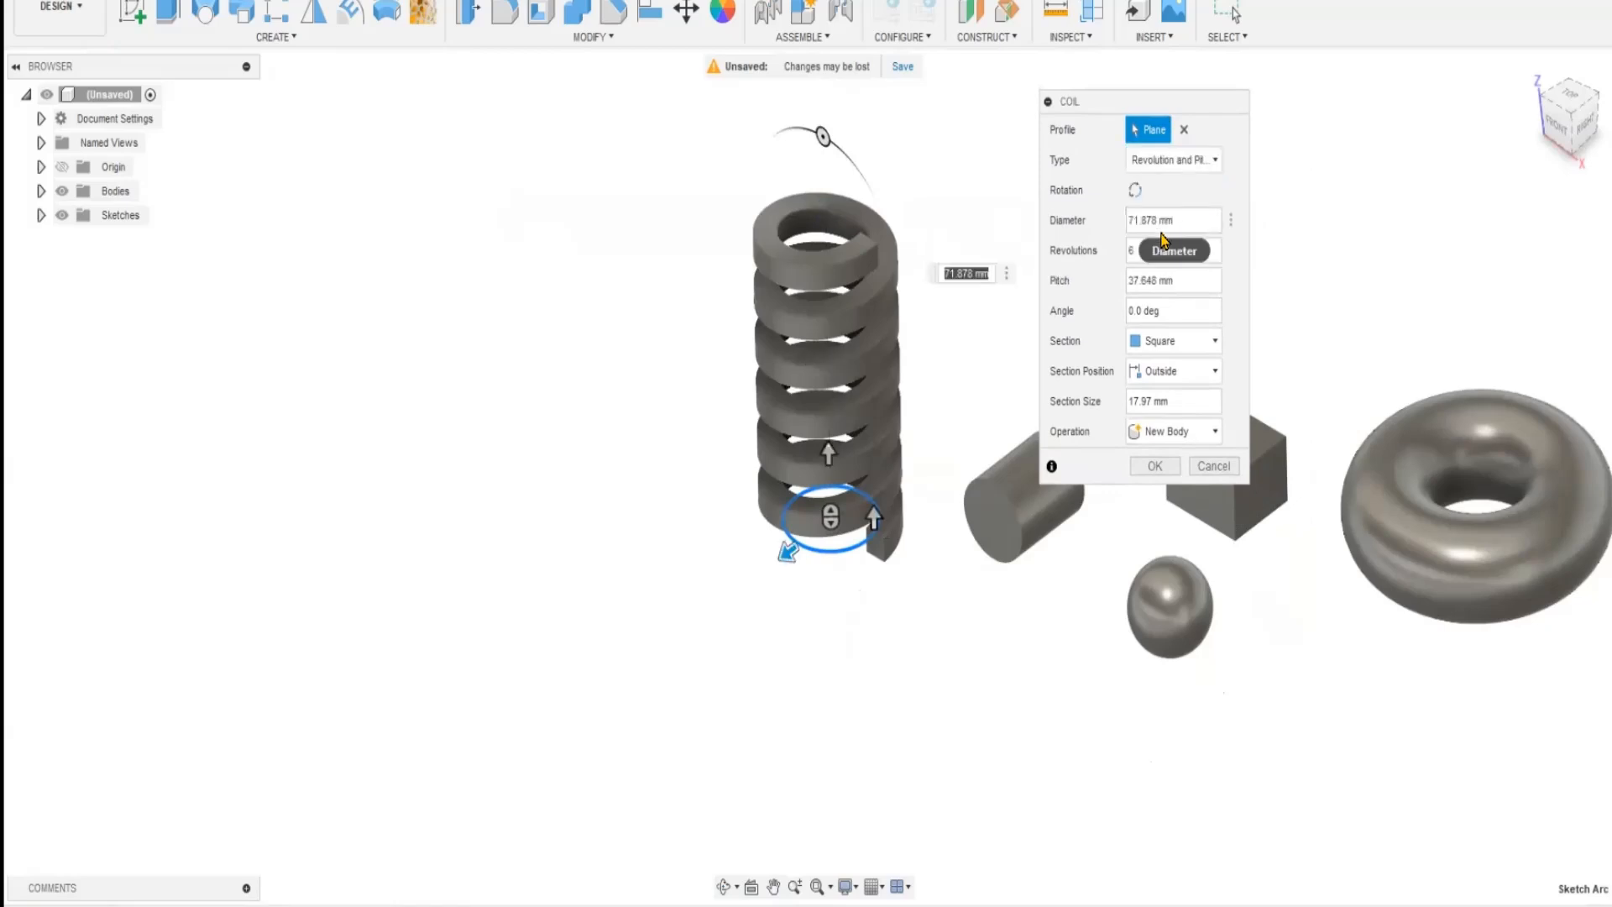
left_click(1215, 161)
left_click(1199, 226)
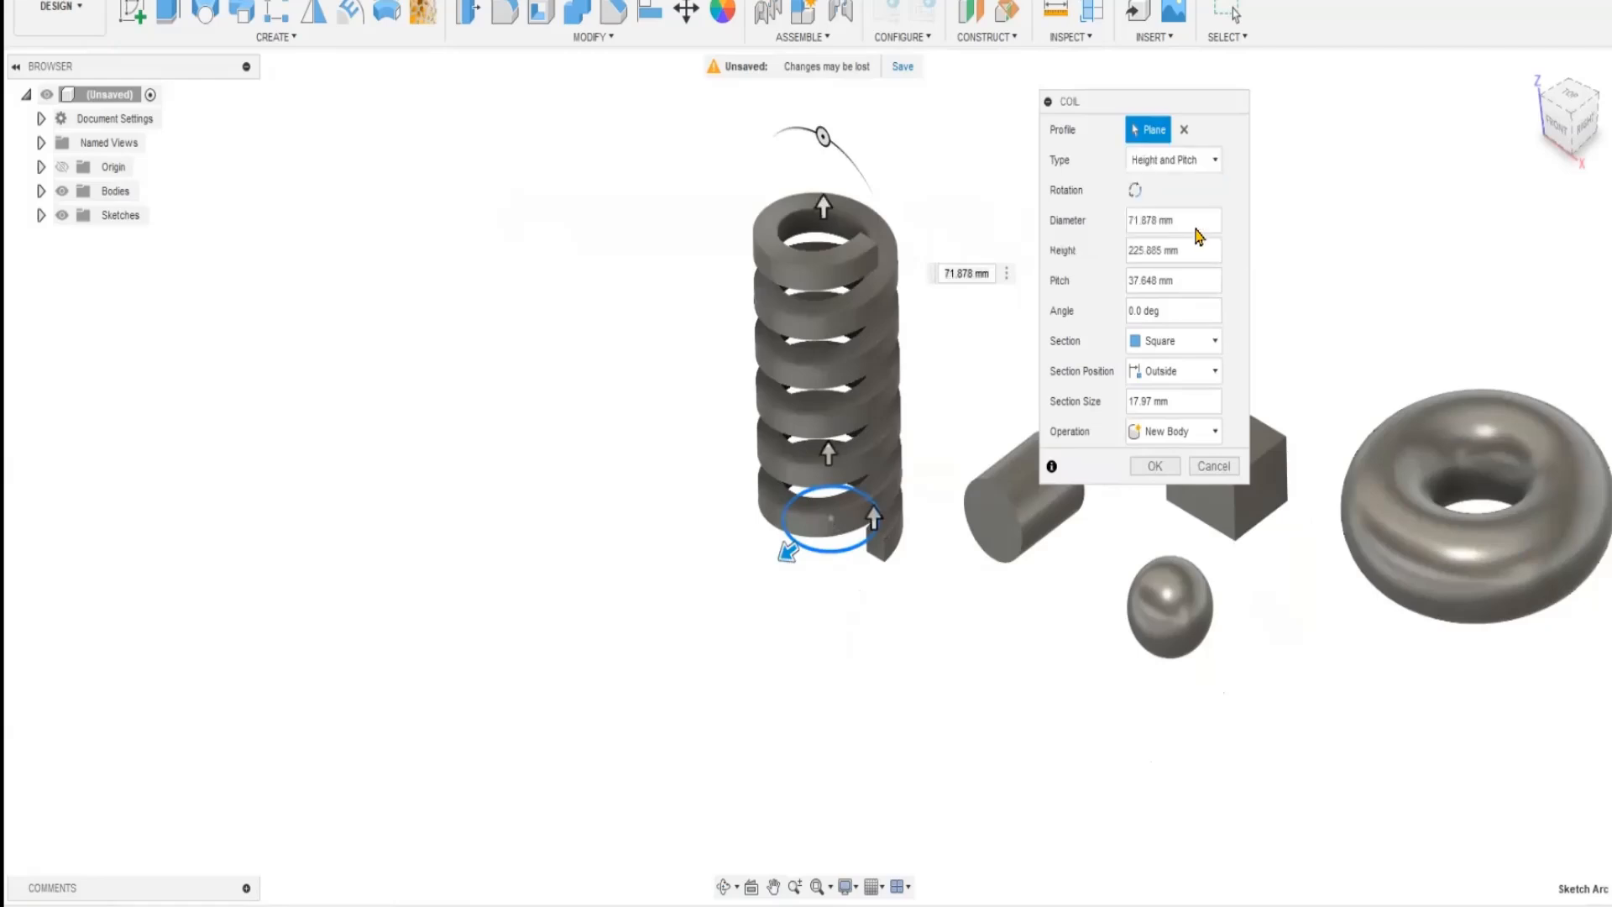
- Try the Spiral coil type and switch the coil to Revolution and Height
left_click(1215, 160)
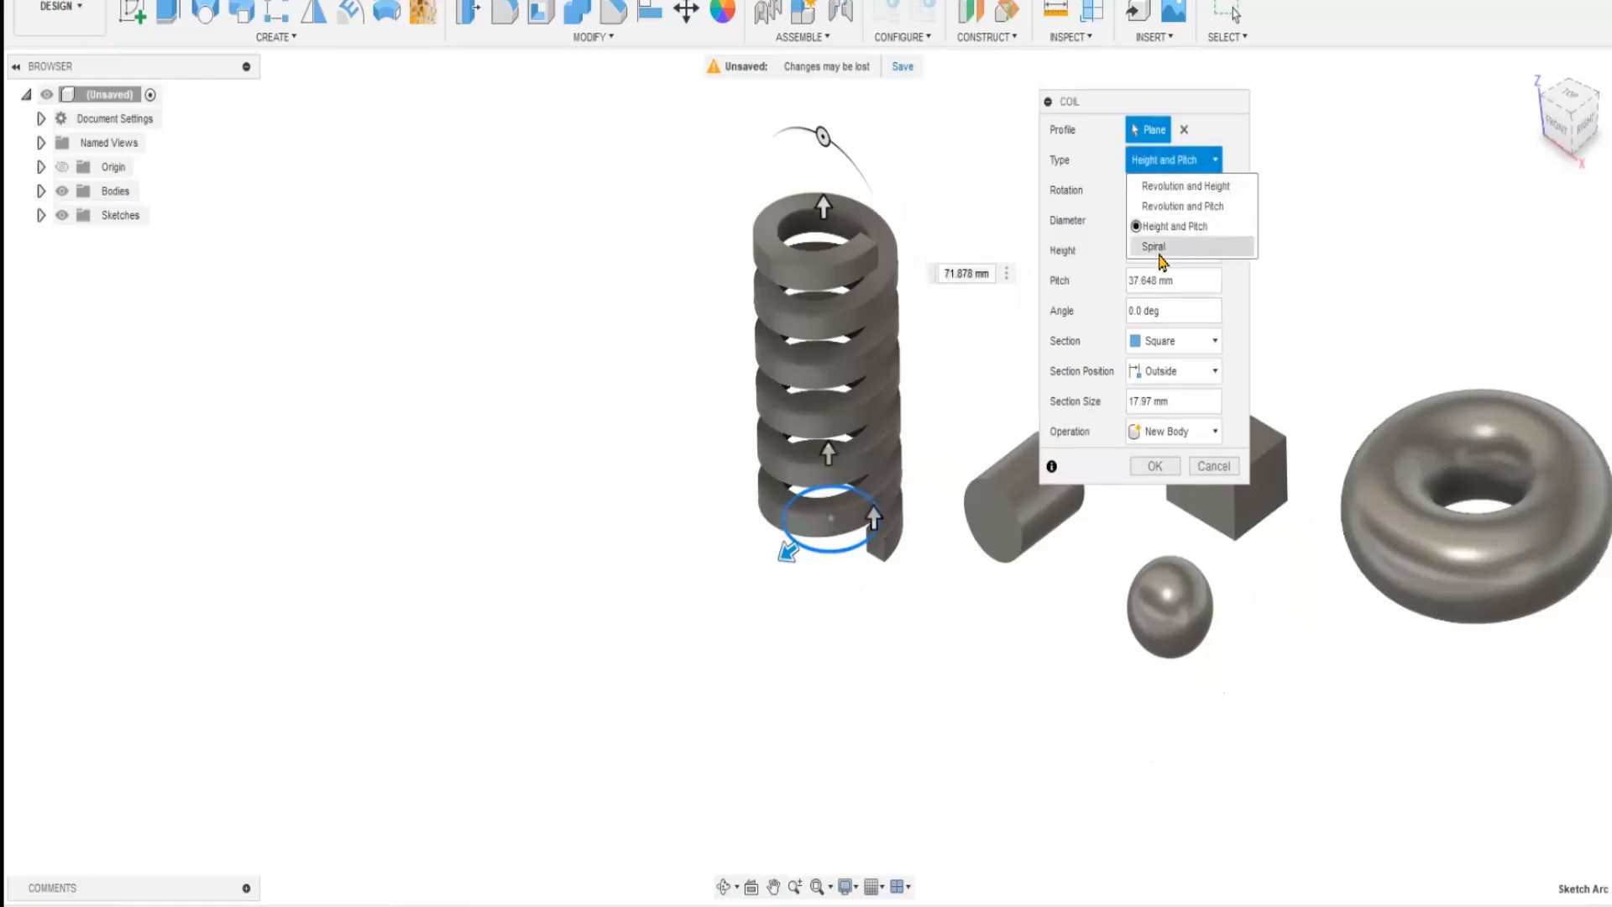
left_click(1162, 227)
key("Down")
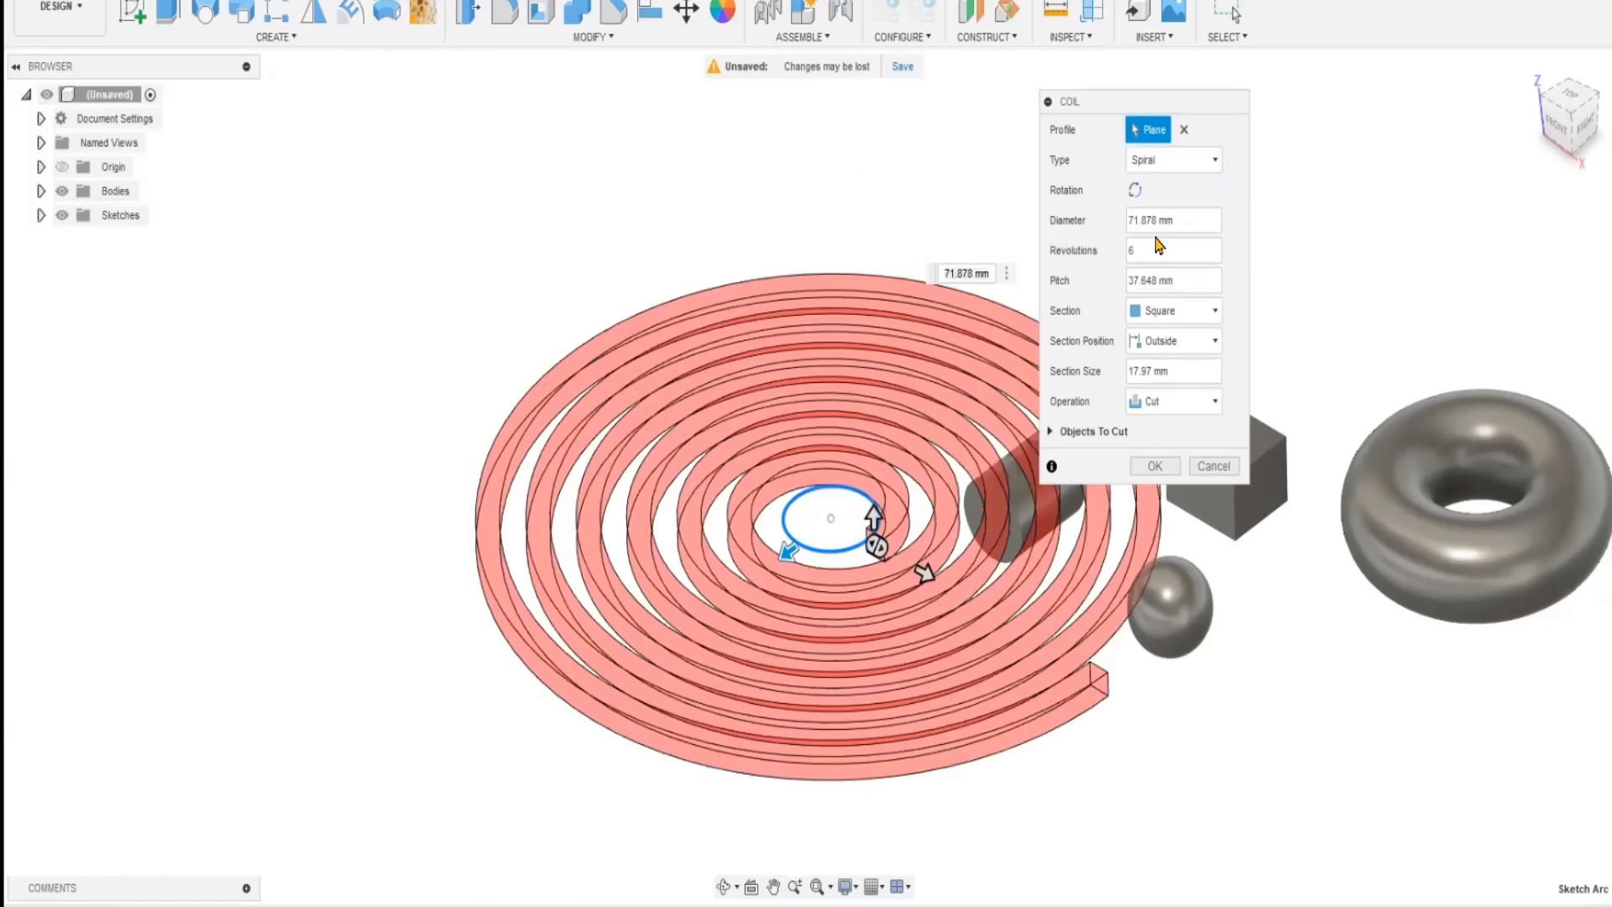
middle_click_drag(730, 209, 557, 198)
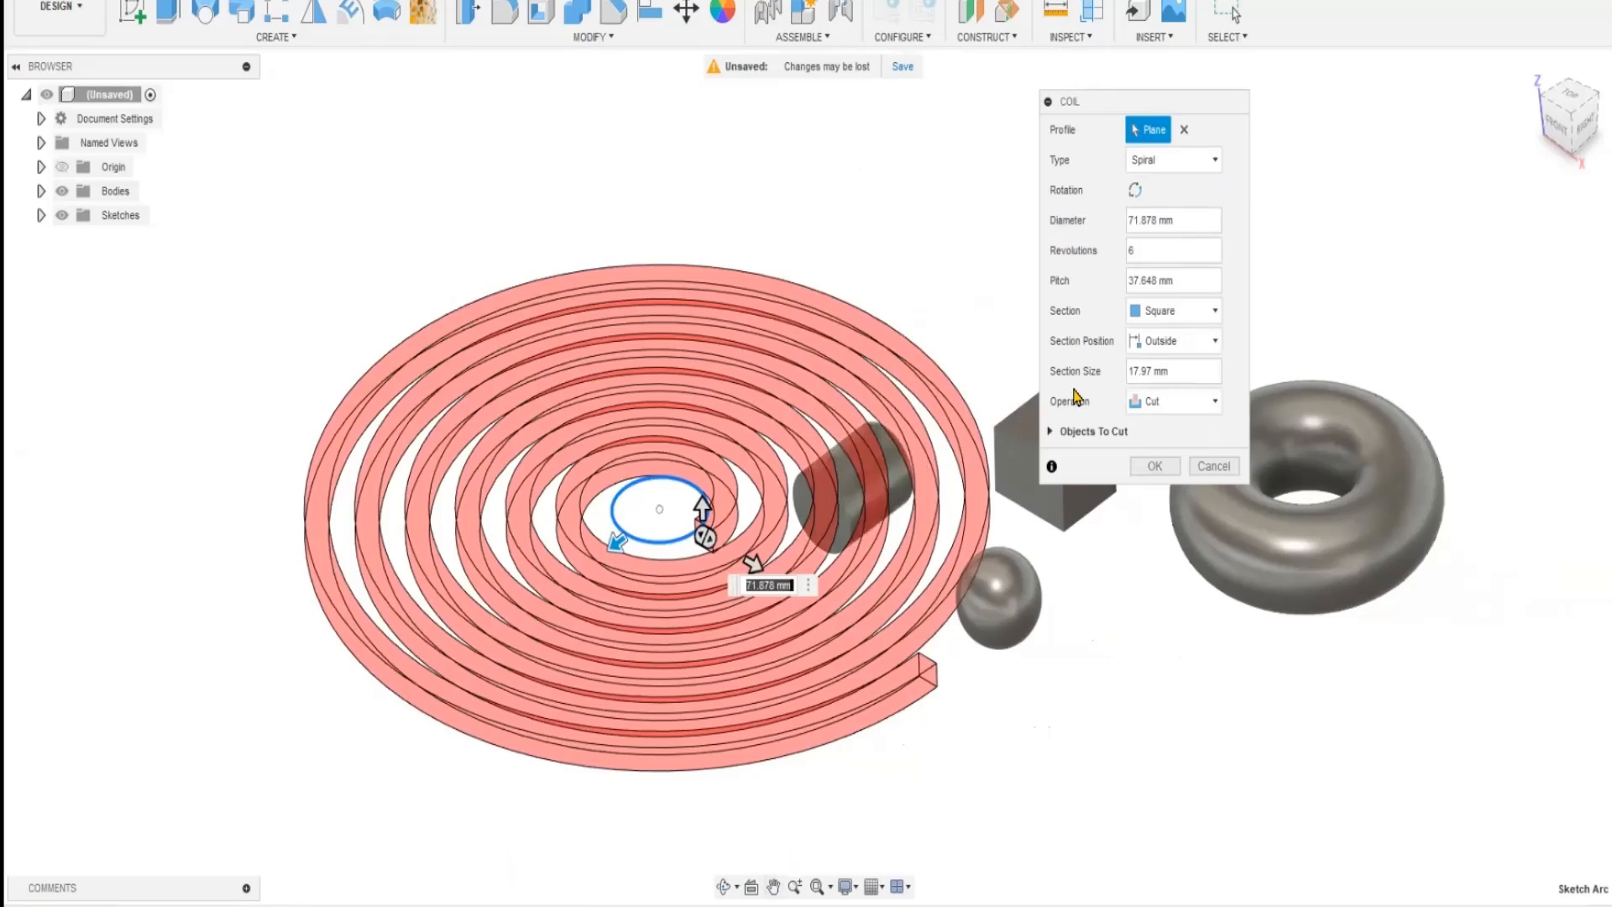
left_click(1214, 160)
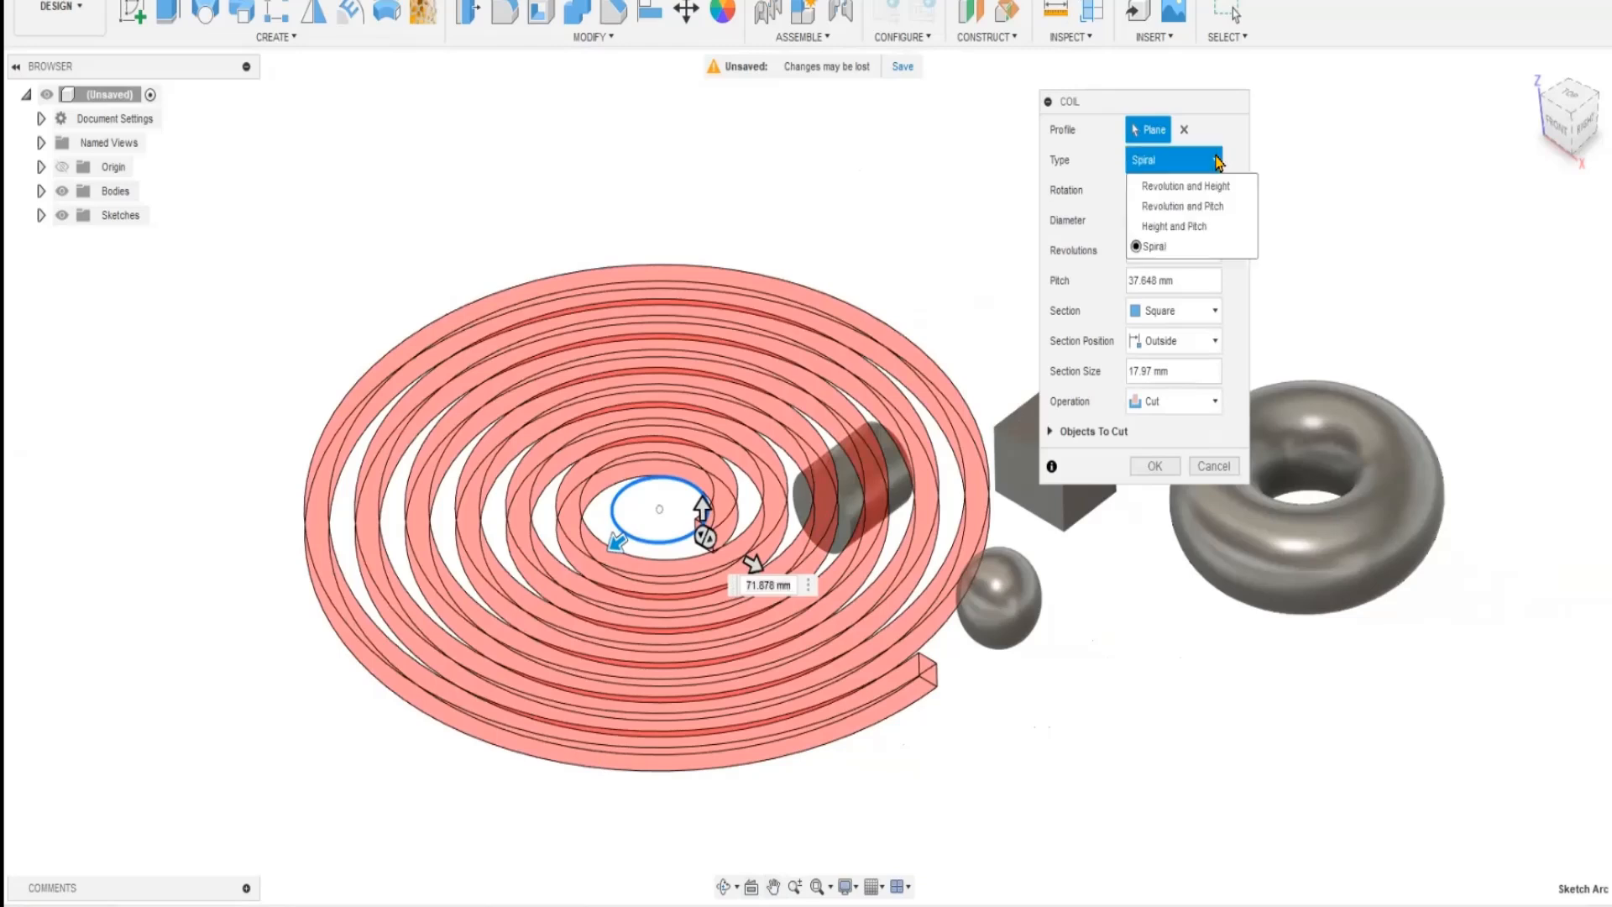
left_click(1194, 188)
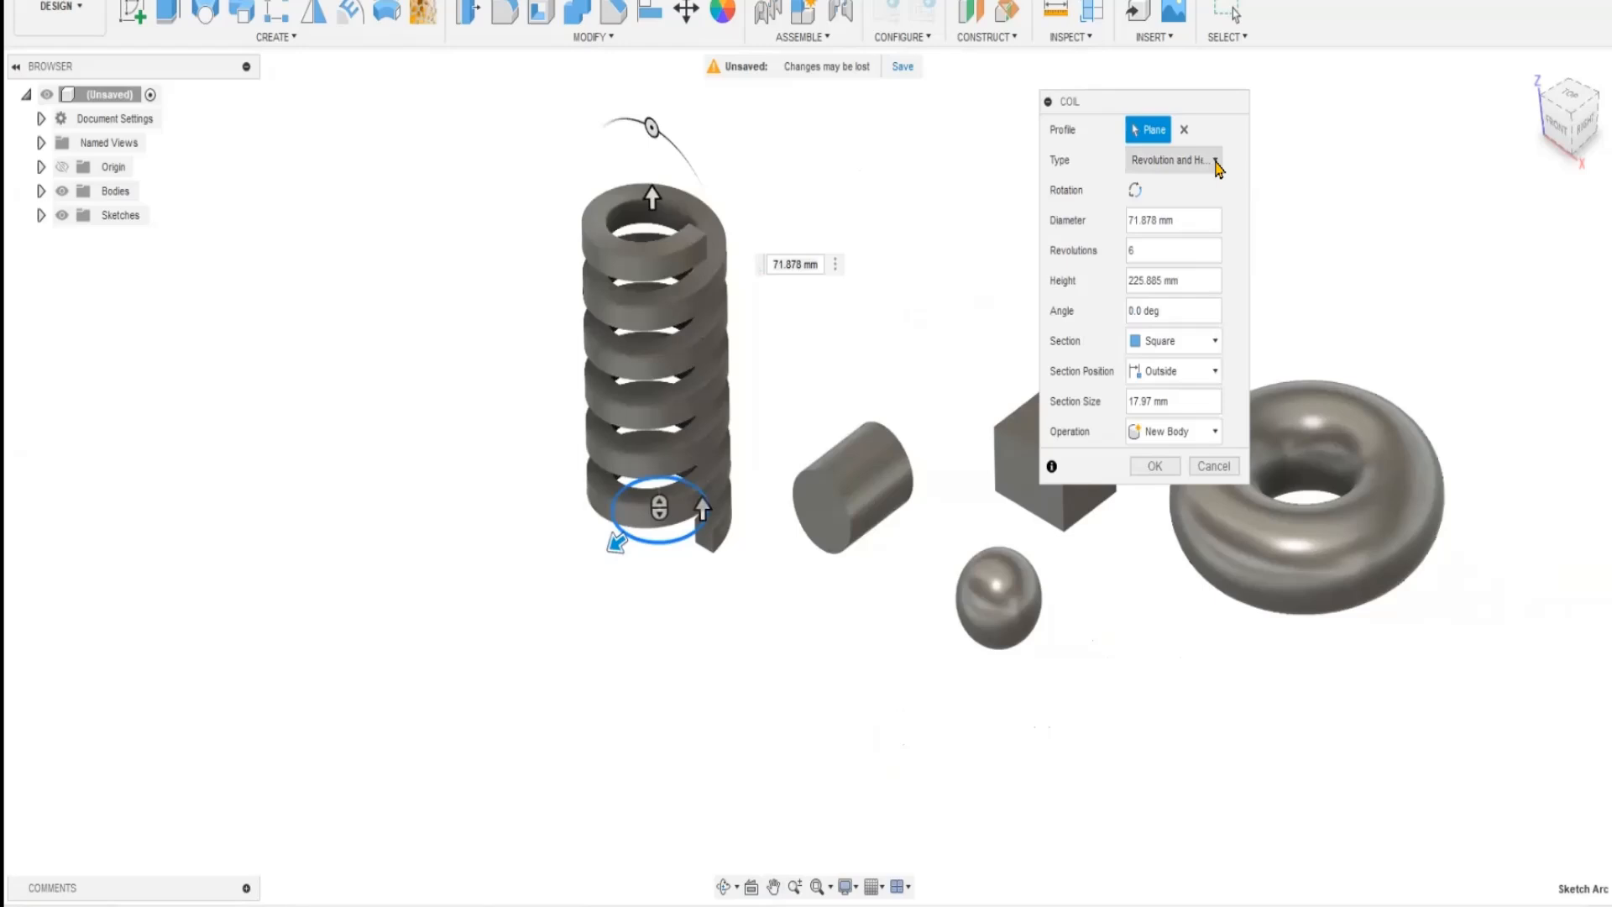
- Try the Height and Pitch coil type and return the coil to Revolution and Height
left_click(1214, 160)
left_click(1194, 226)
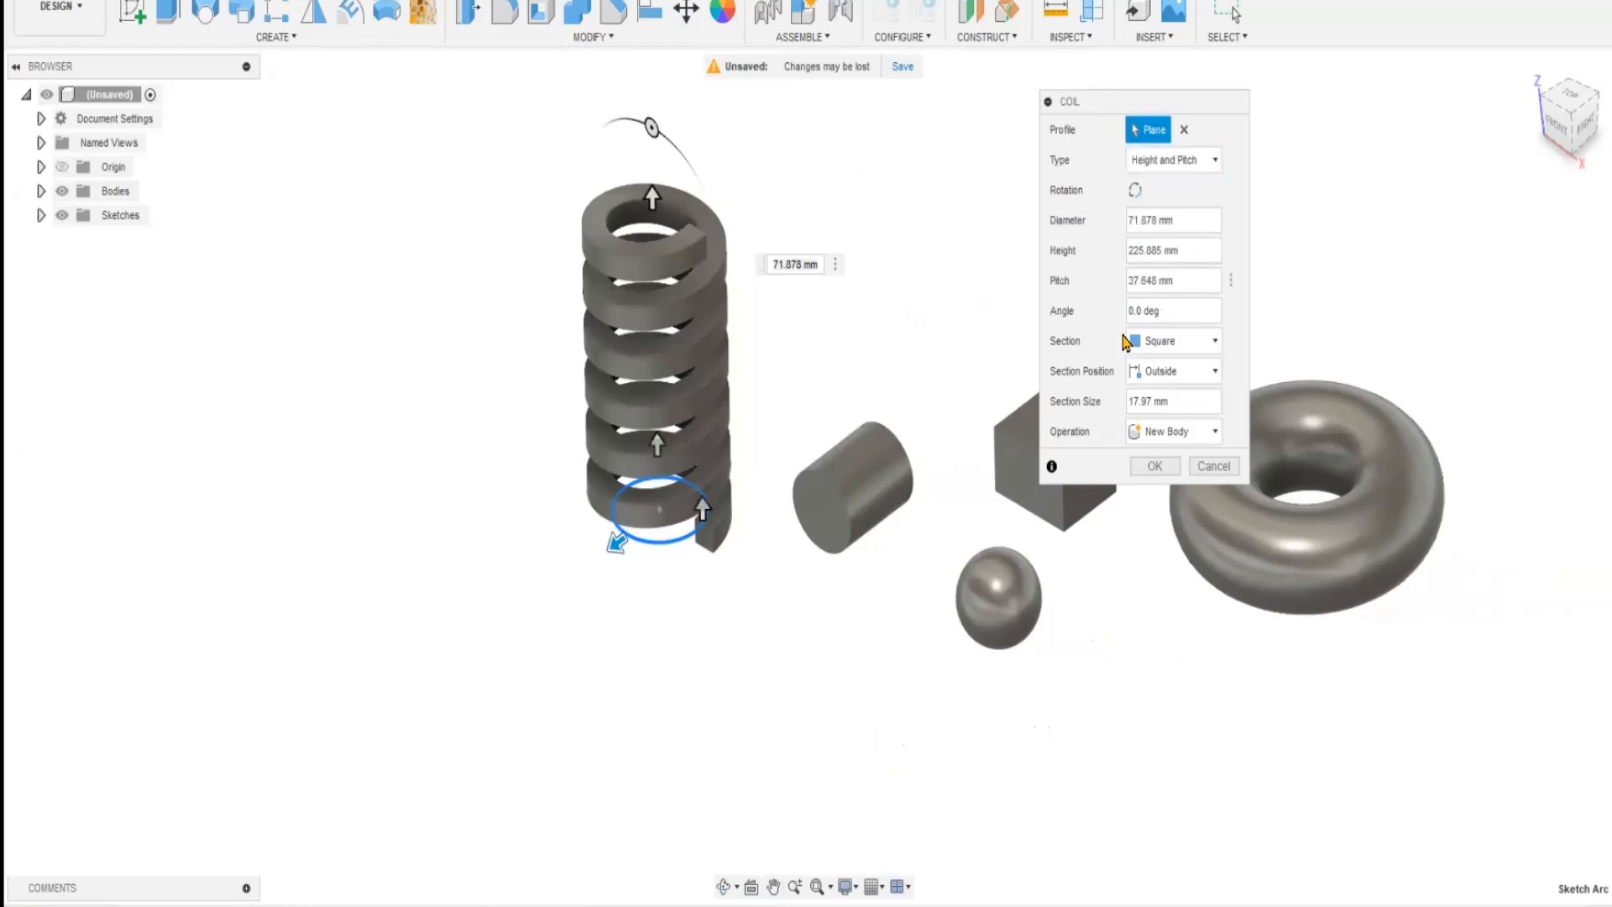
left_click(1214, 162)
left_click(1197, 188)
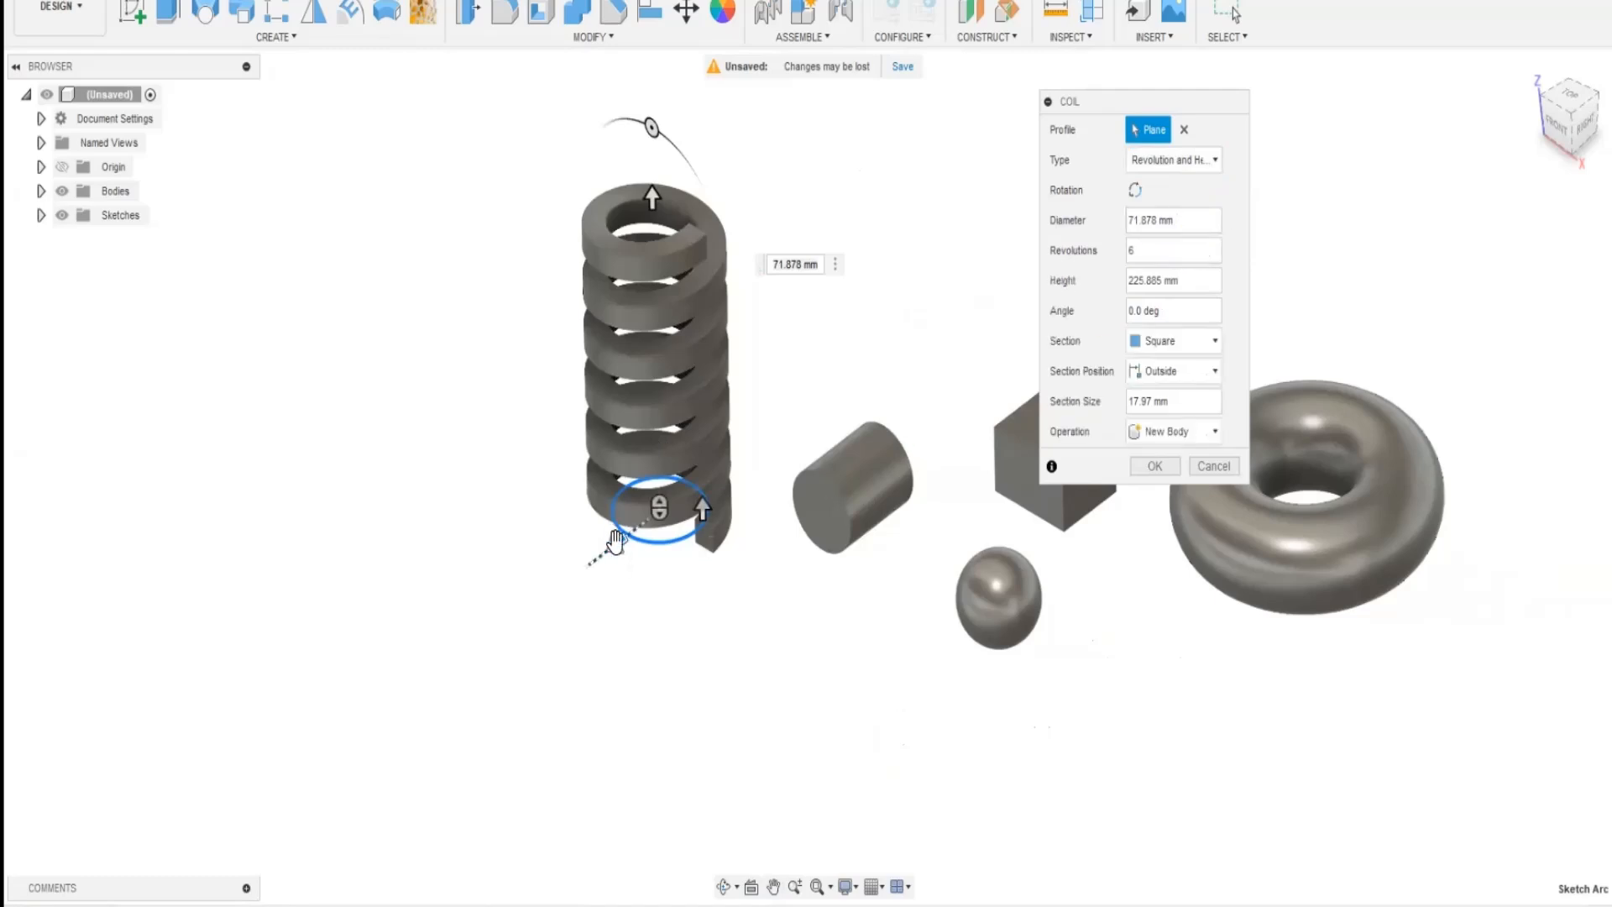
- Resize the coil to about 114.1 mm in diameter and 291.2 mm in height, with 4 revolutions
mouse_move(600, 550)
left_mouse_down()
mouse_move(556, 583)
mouse_move(598, 555)
left_mouse_up()
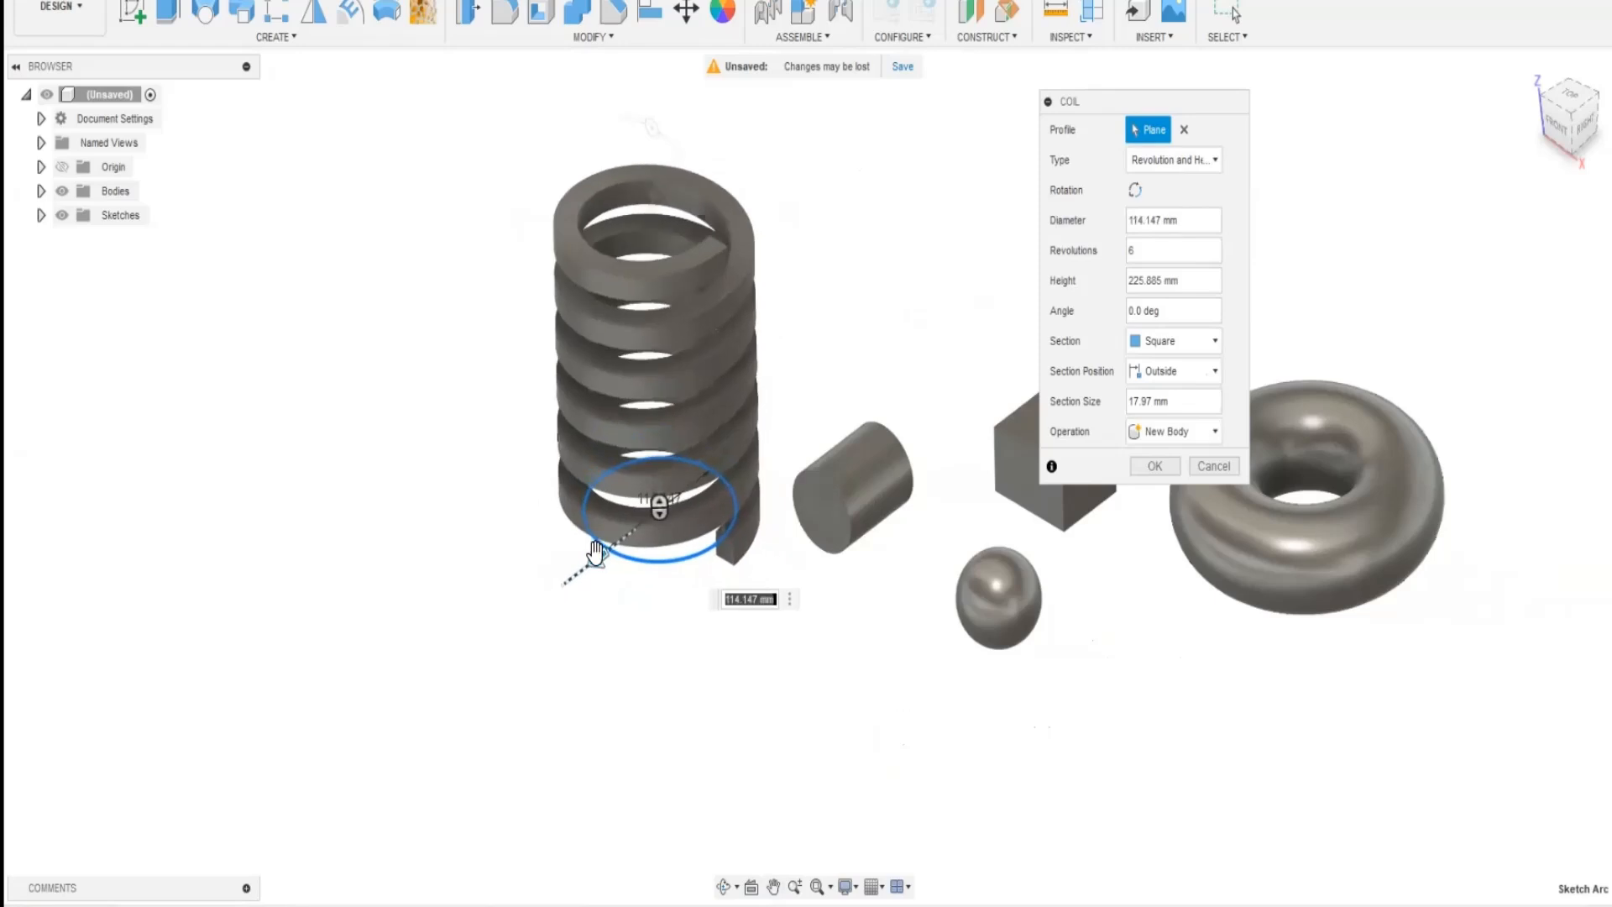
double_click(1133, 251)
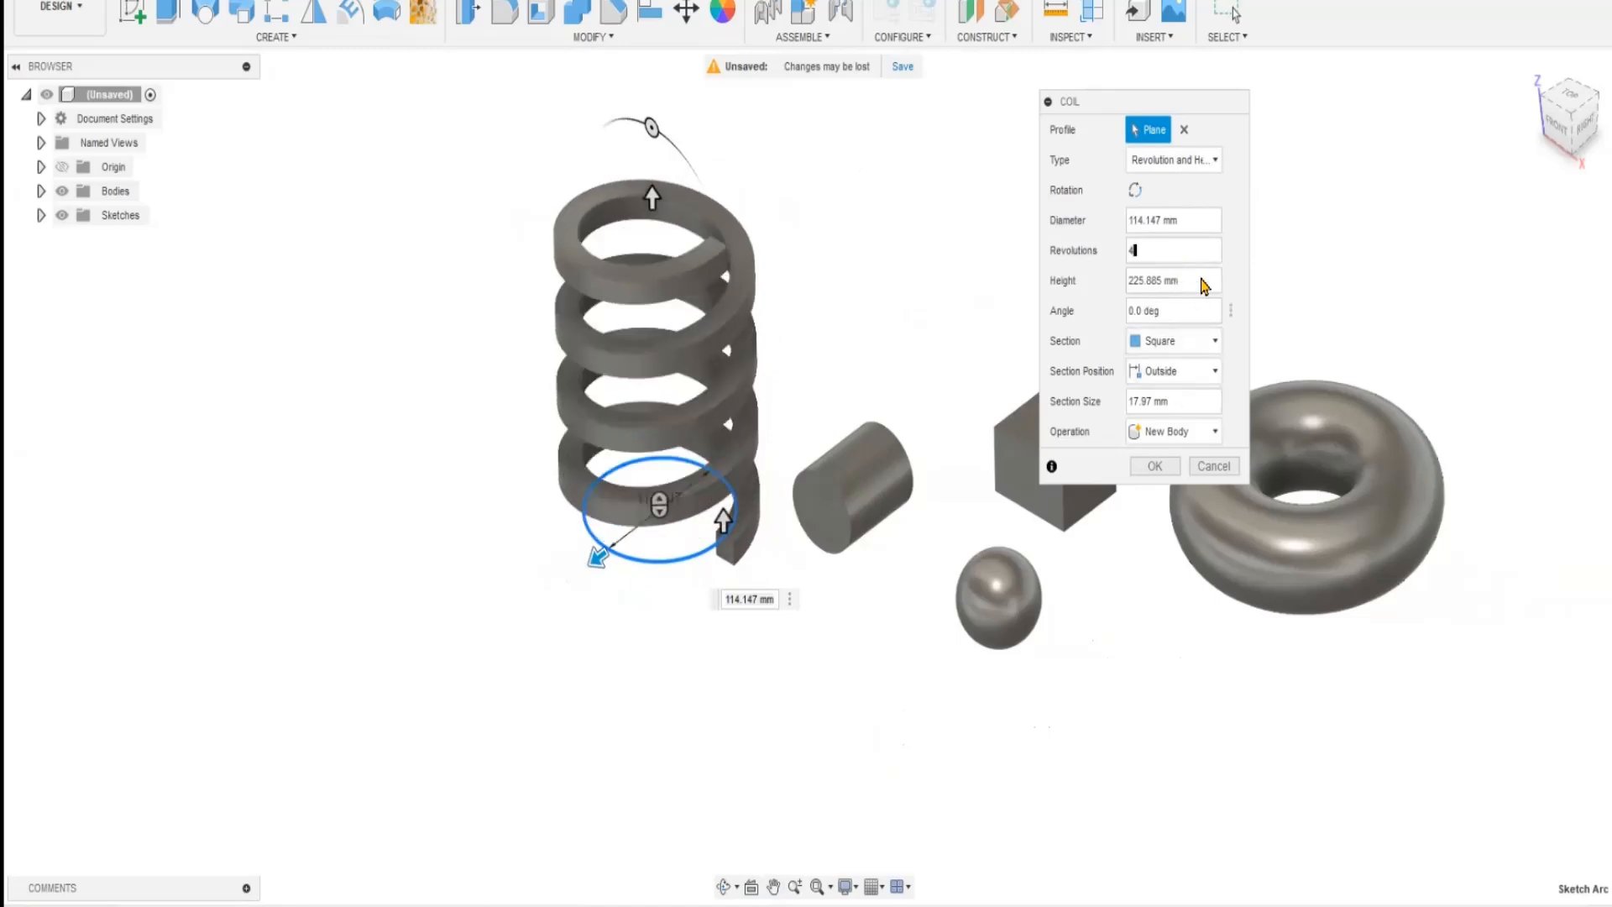
left_click(1201, 278)
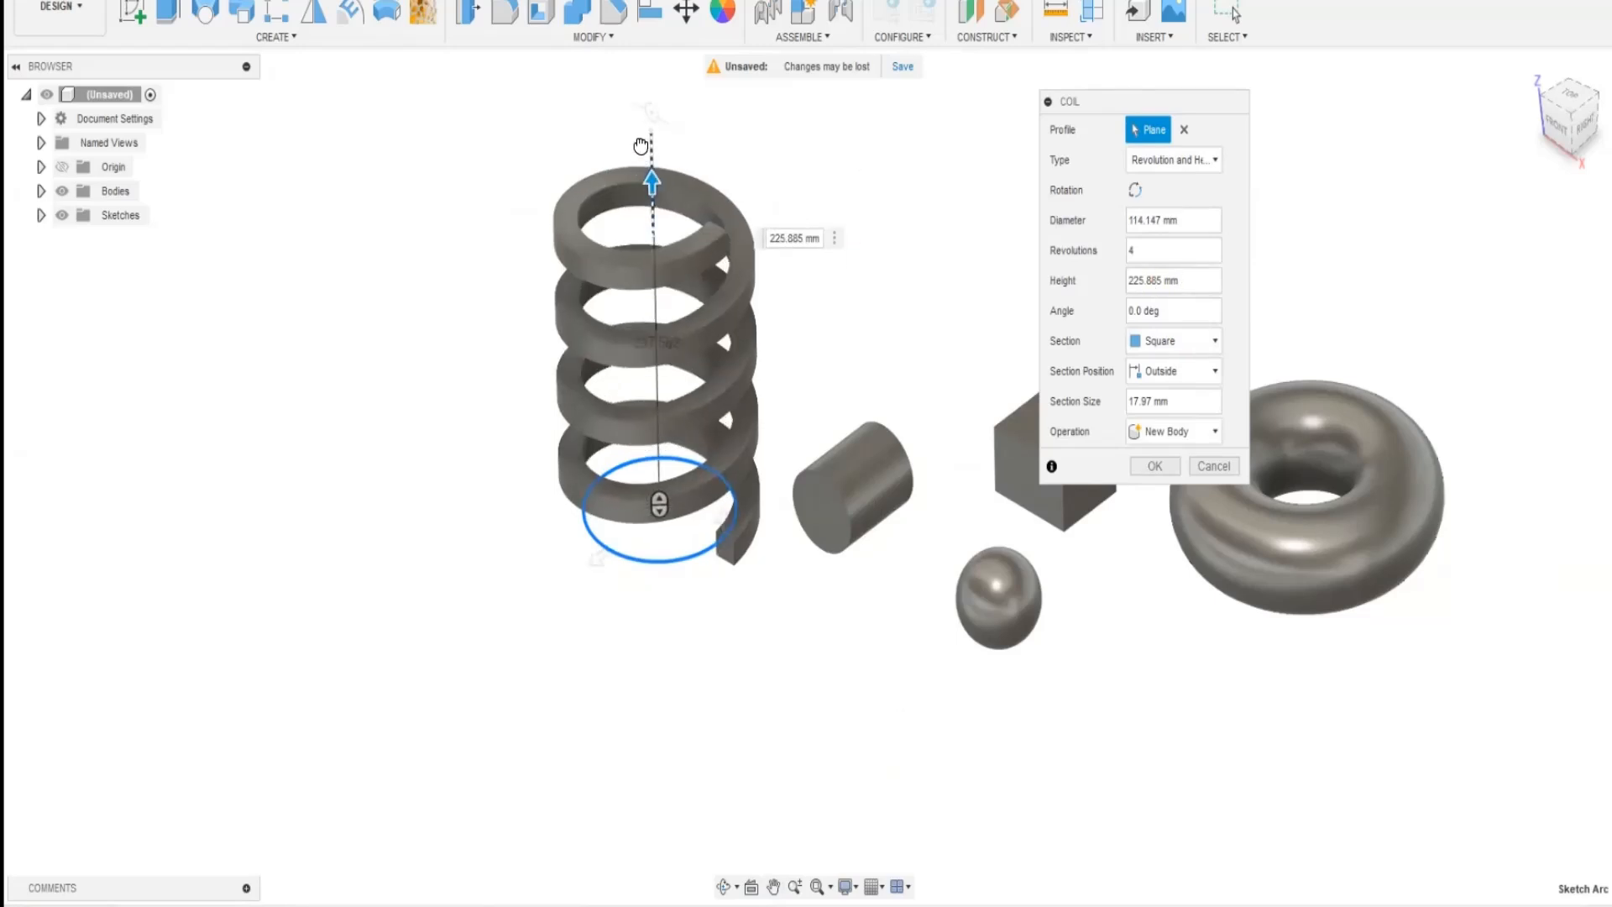
left_click_drag(641, 146, 650, 111)
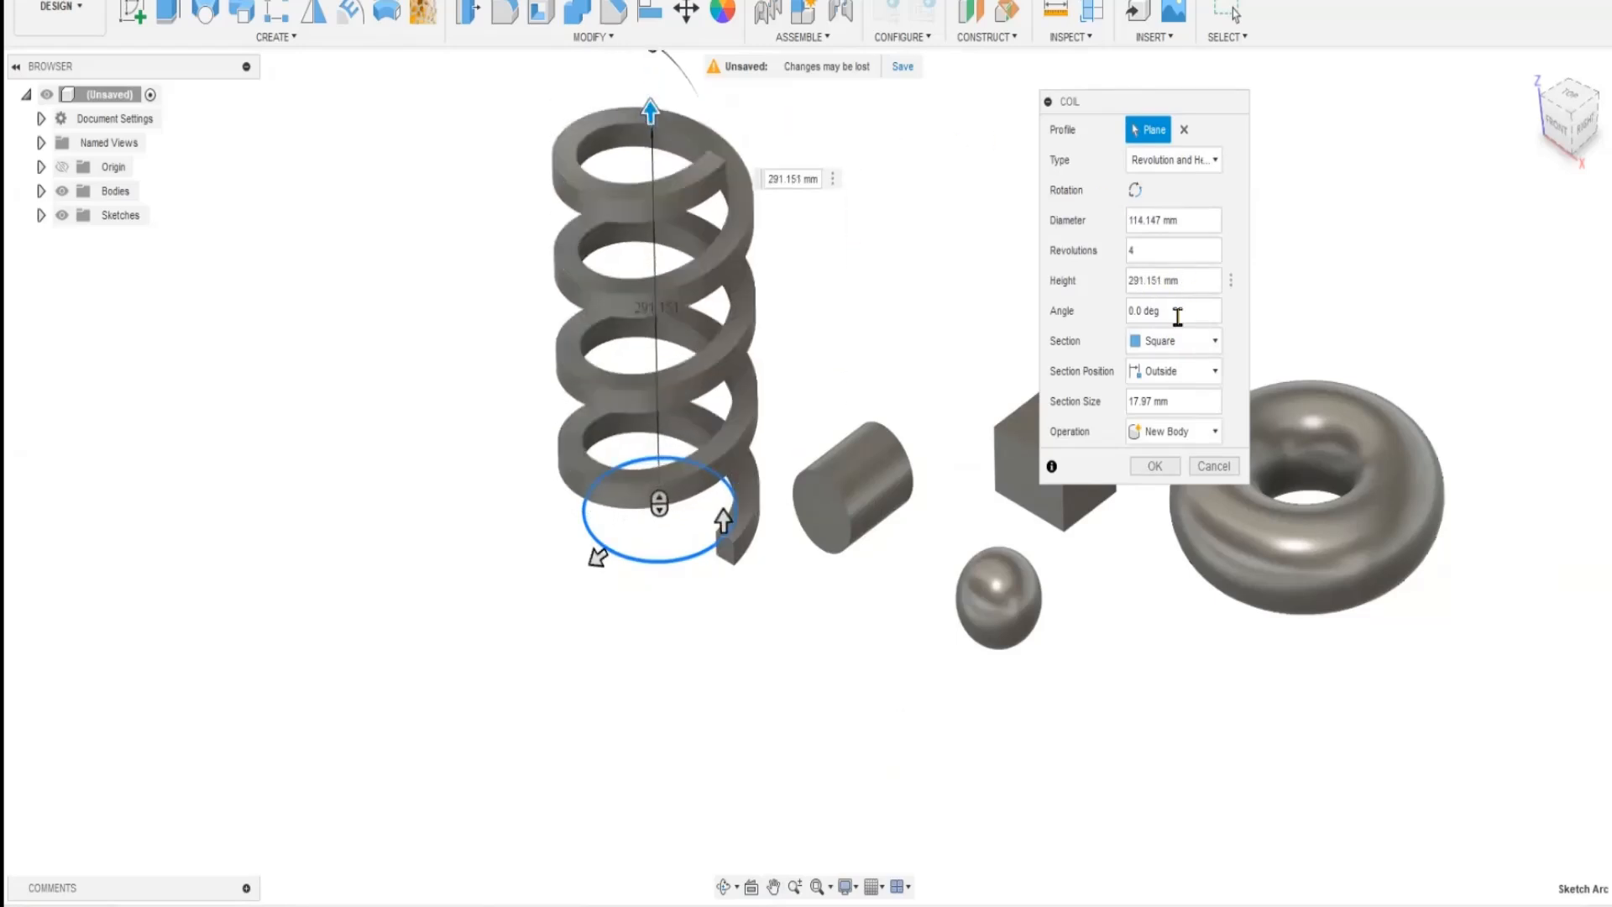
- Try a 30-degree angle on the coil and set the angle back to 0
left_click_drag(1177, 316, 1103, 316)
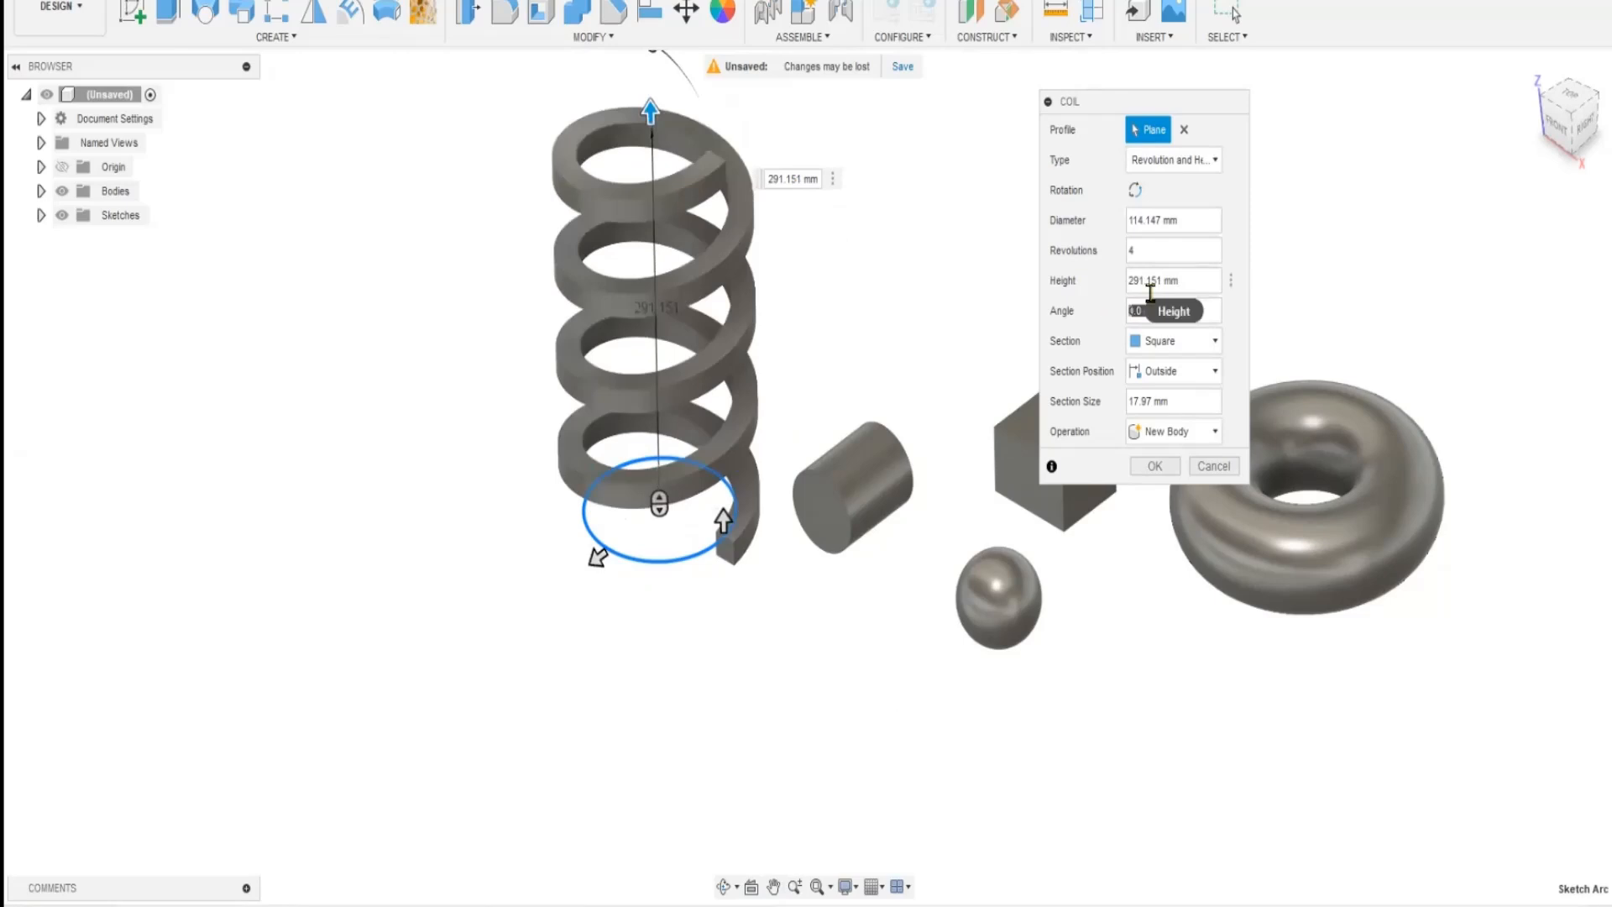
type("30")
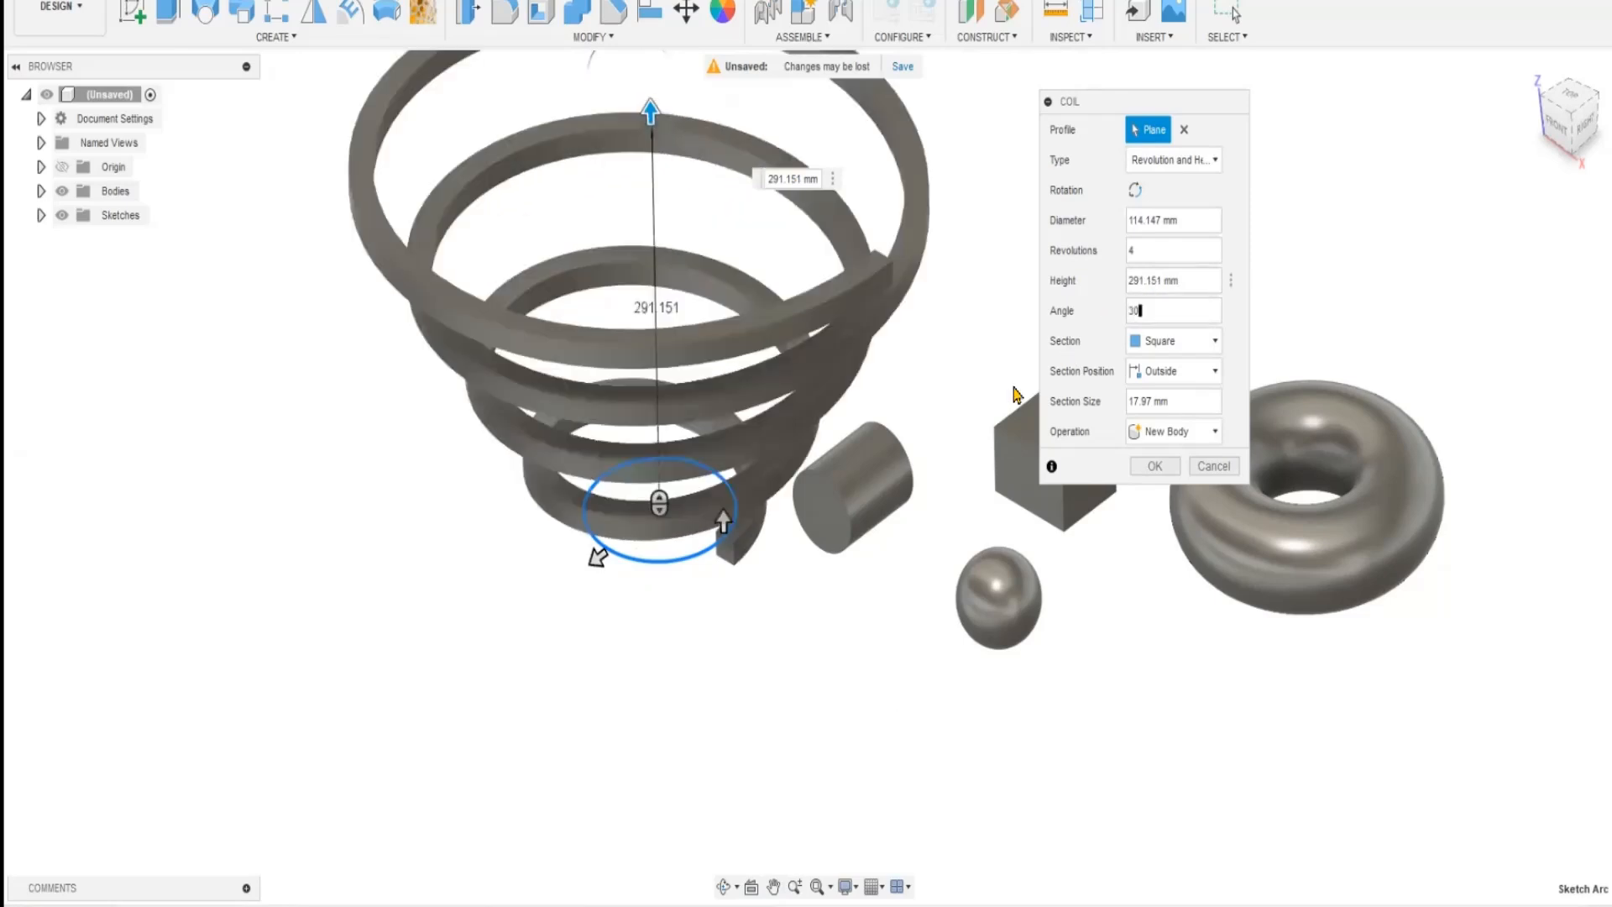
middle_click_drag(774, 660, 772, 603, "shift")
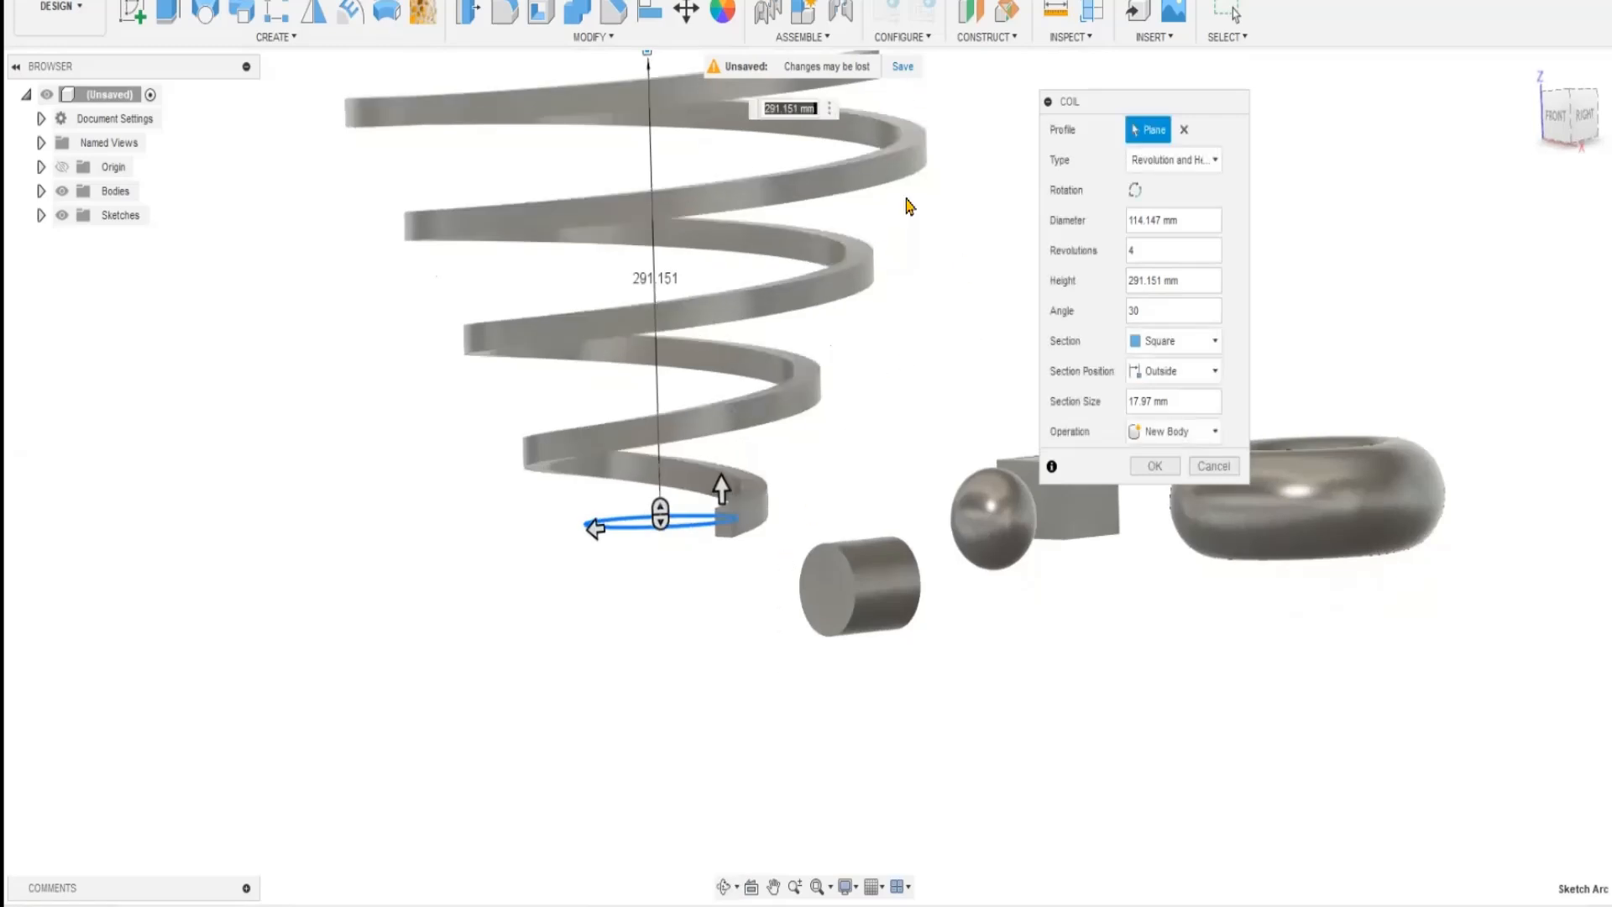
middle_click_drag(665, 702, 637, 738)
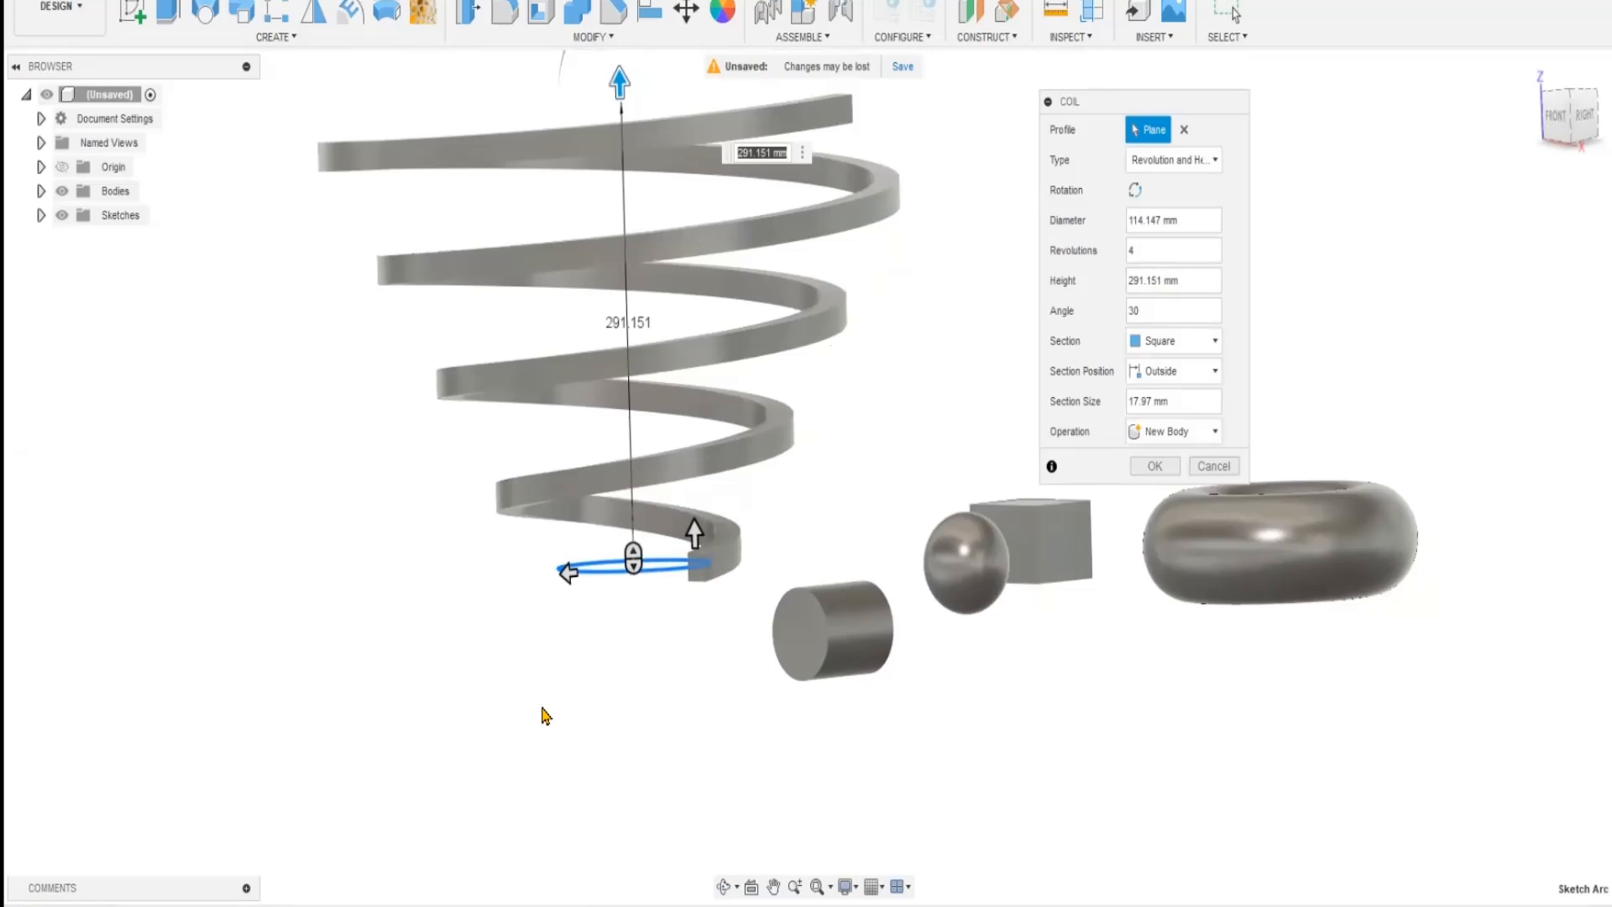
left_click(1147, 311)
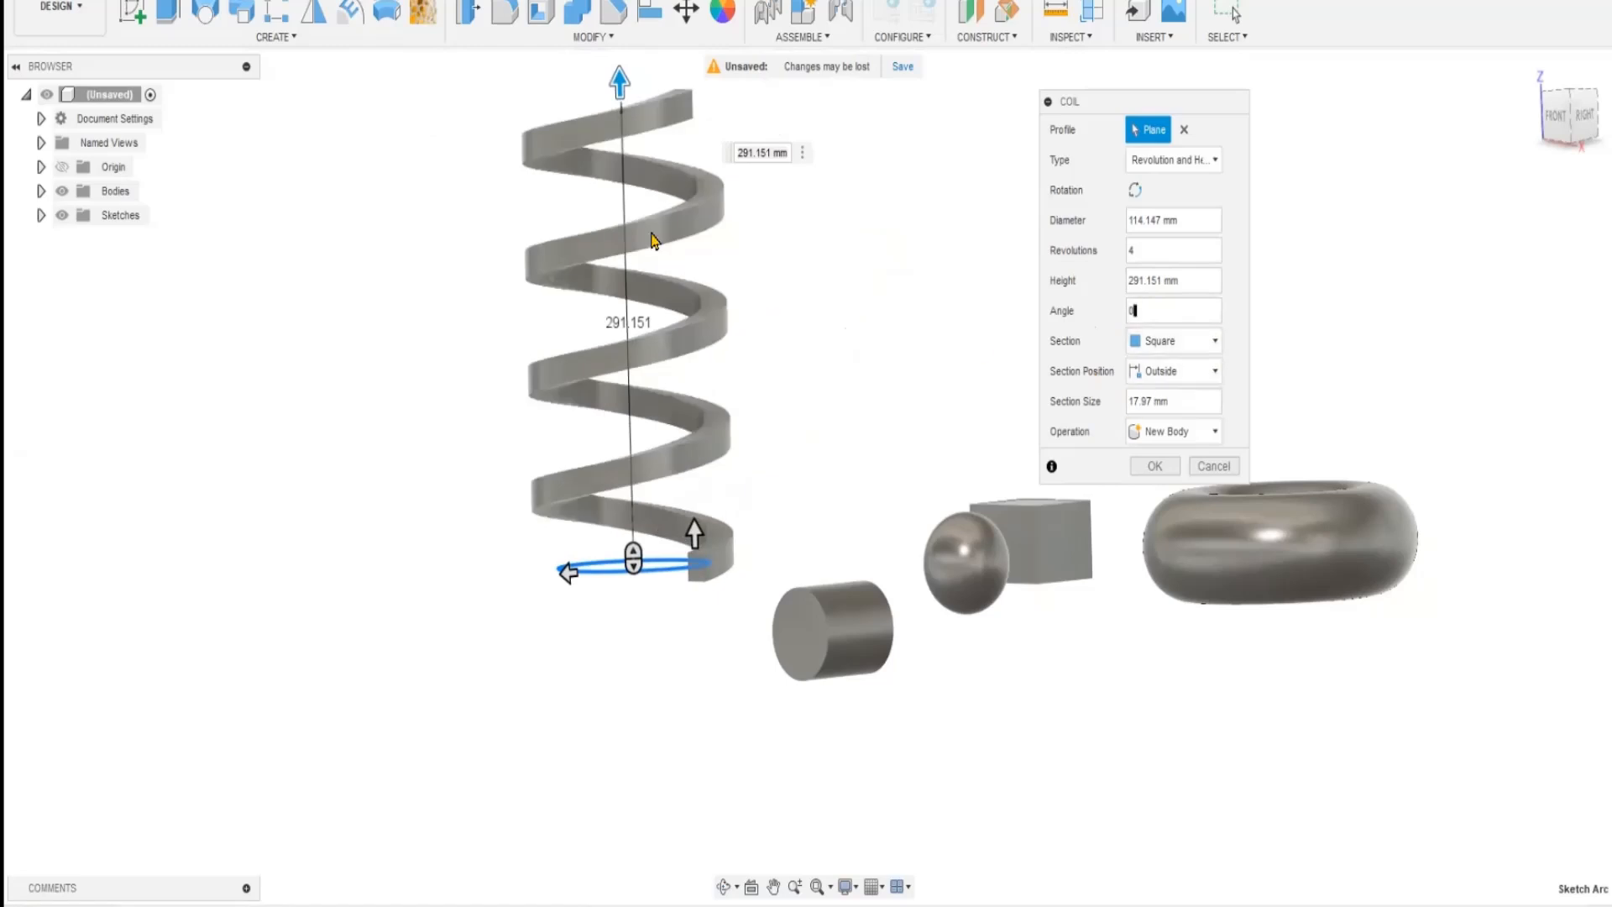
middle_click_drag(838, 317, 838, 328, "shift")
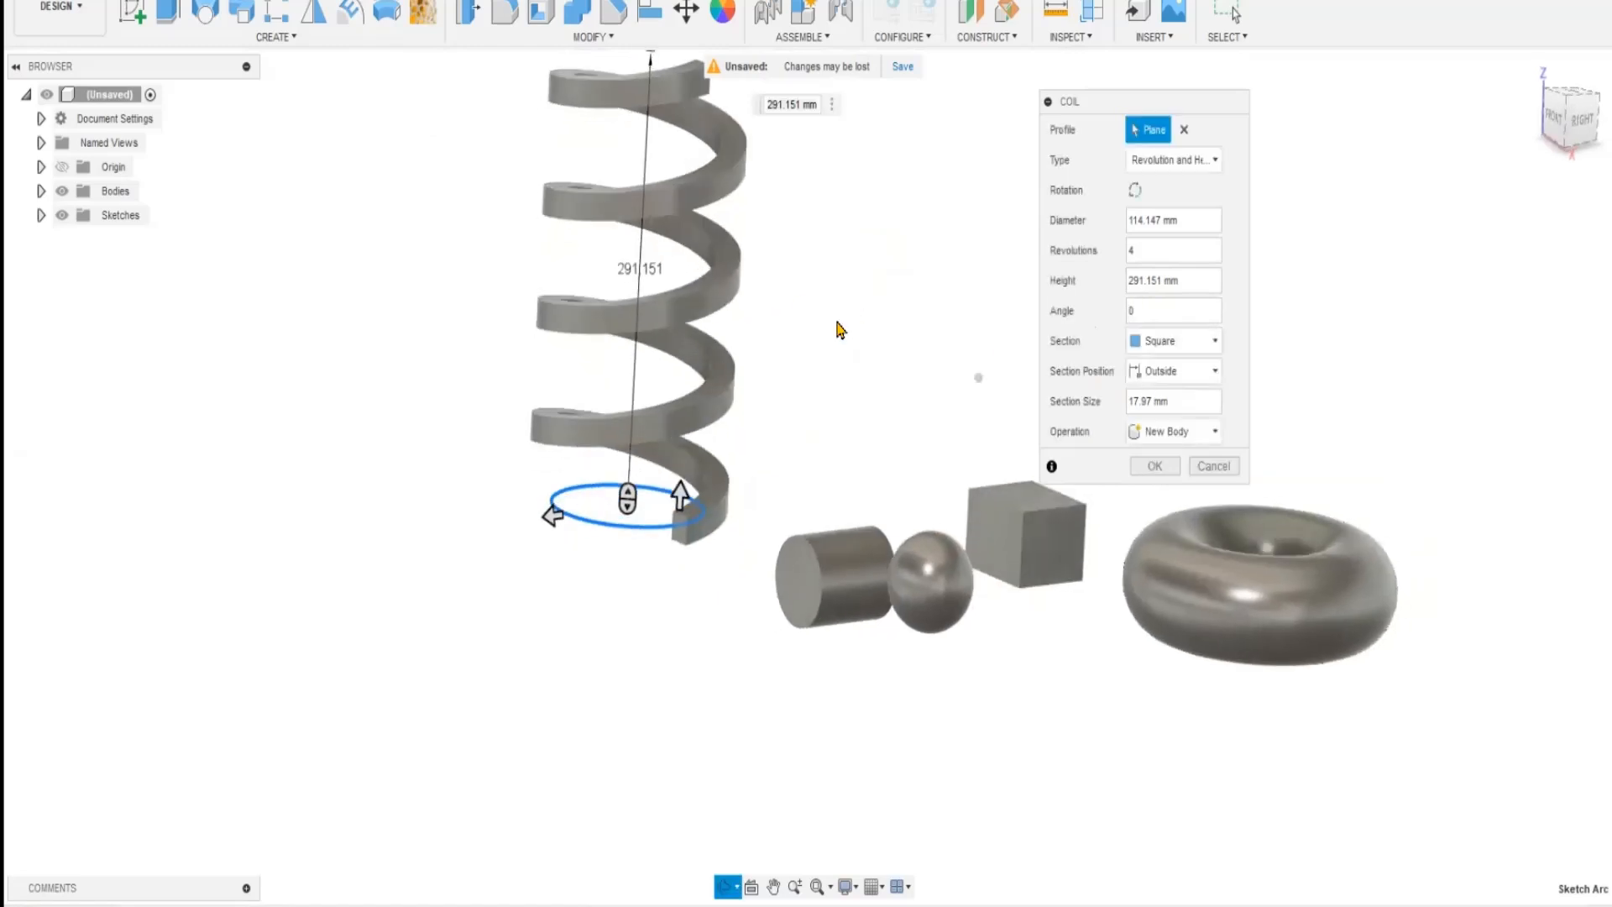
- Try the Circular, Triangular (External) and Triangular (Internal) coil sections and return to Circular
left_click(1214, 343)
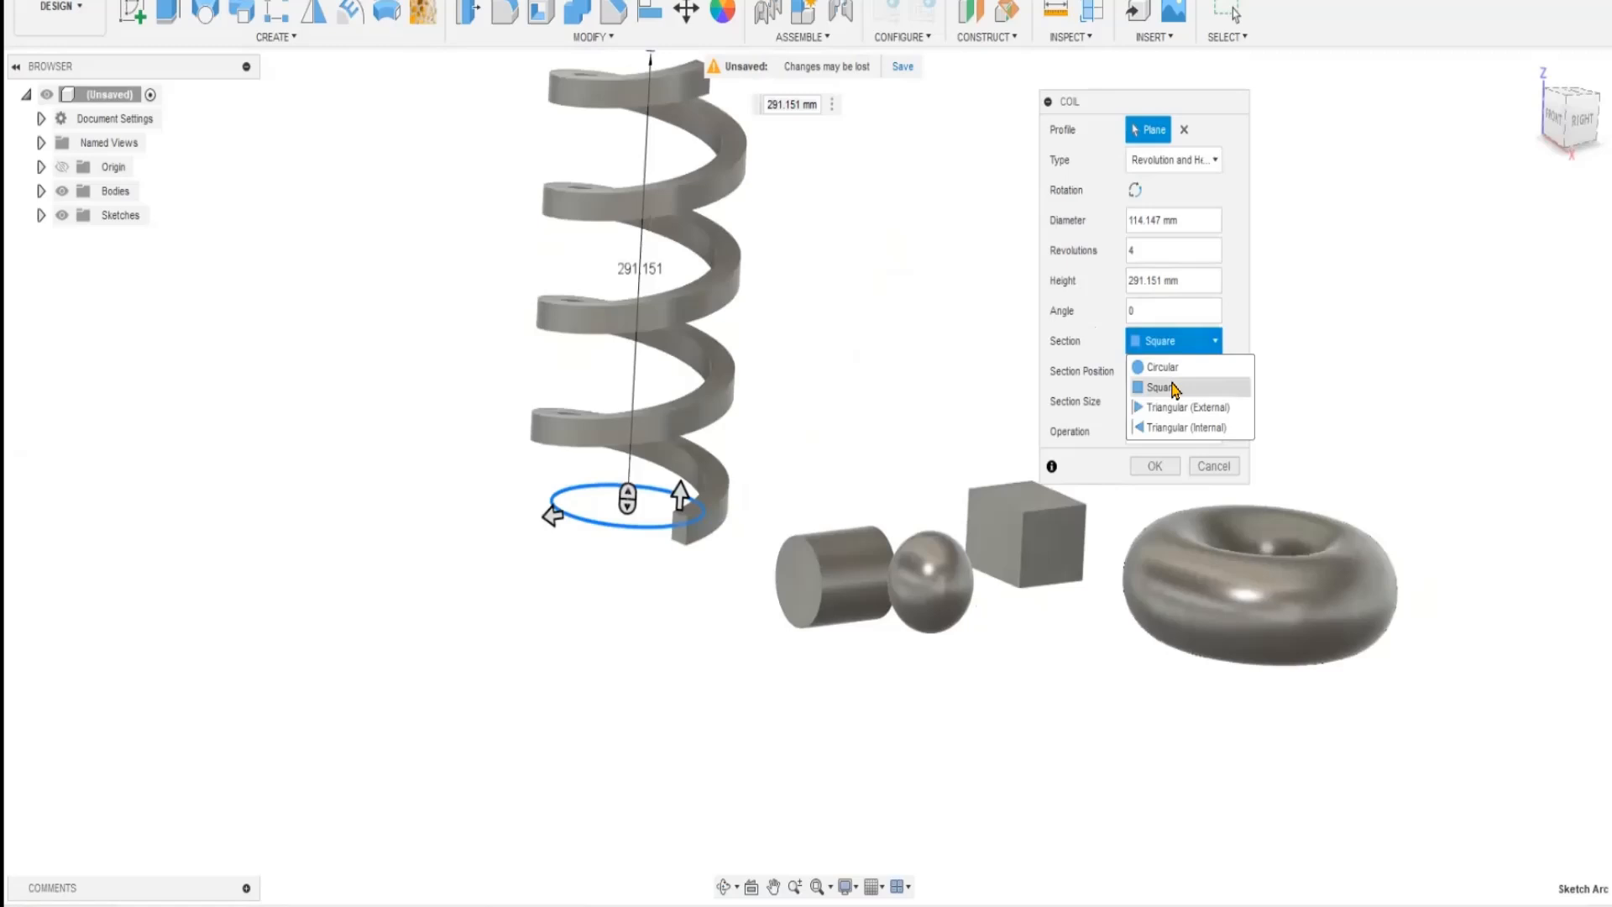
left_click(1170, 375)
left_click(1213, 341)
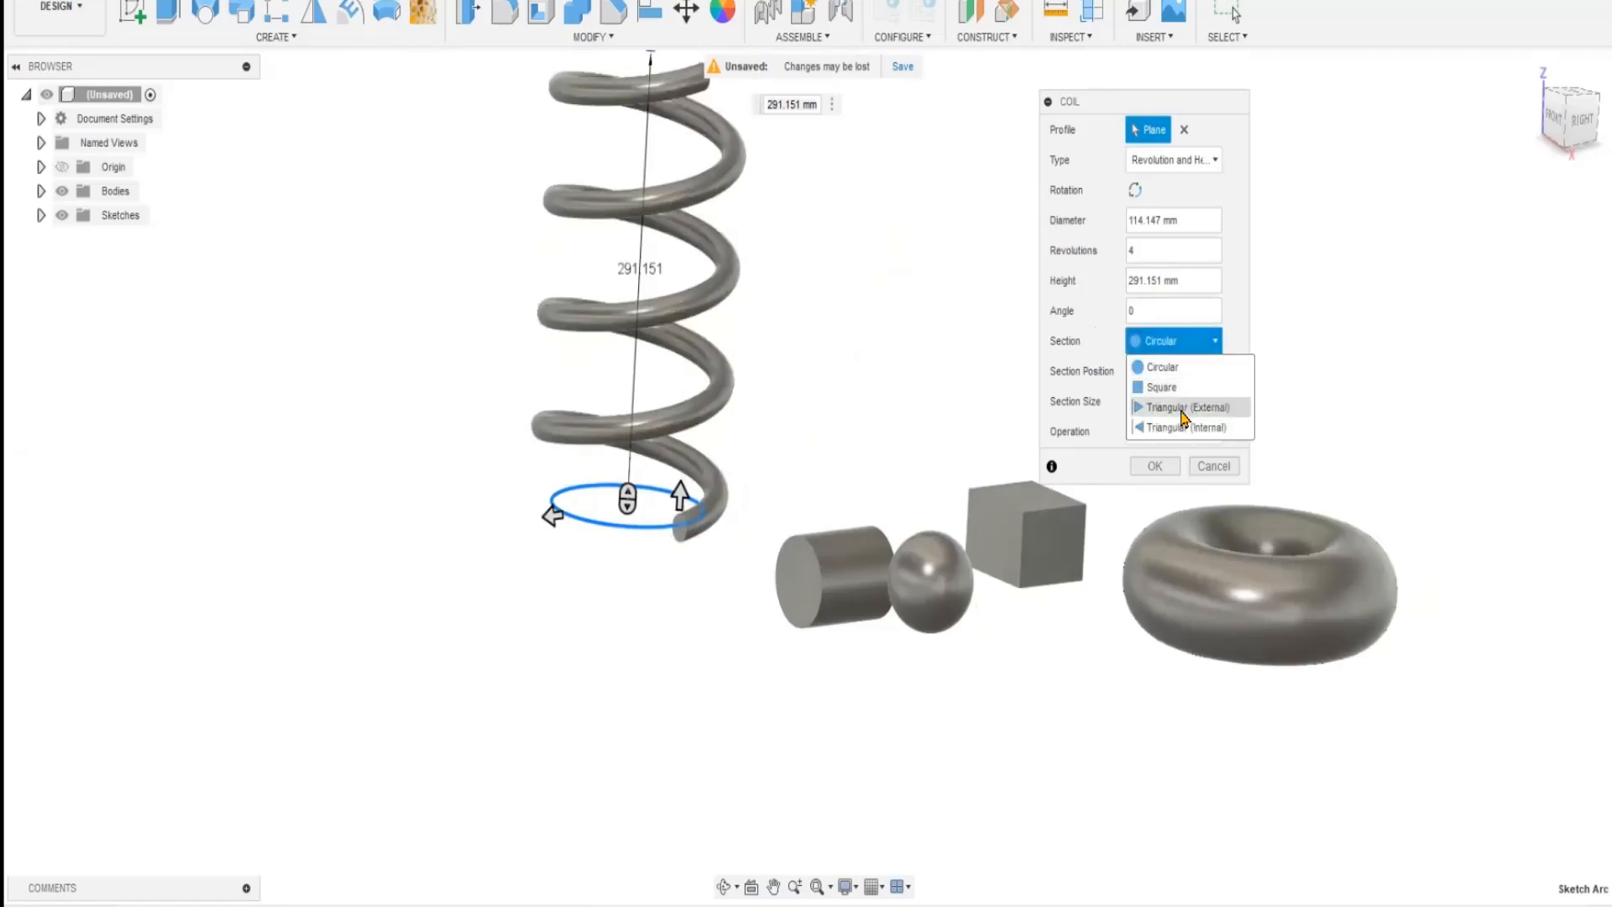
left_click(1182, 411)
scroll(739, 427, "up", 3)
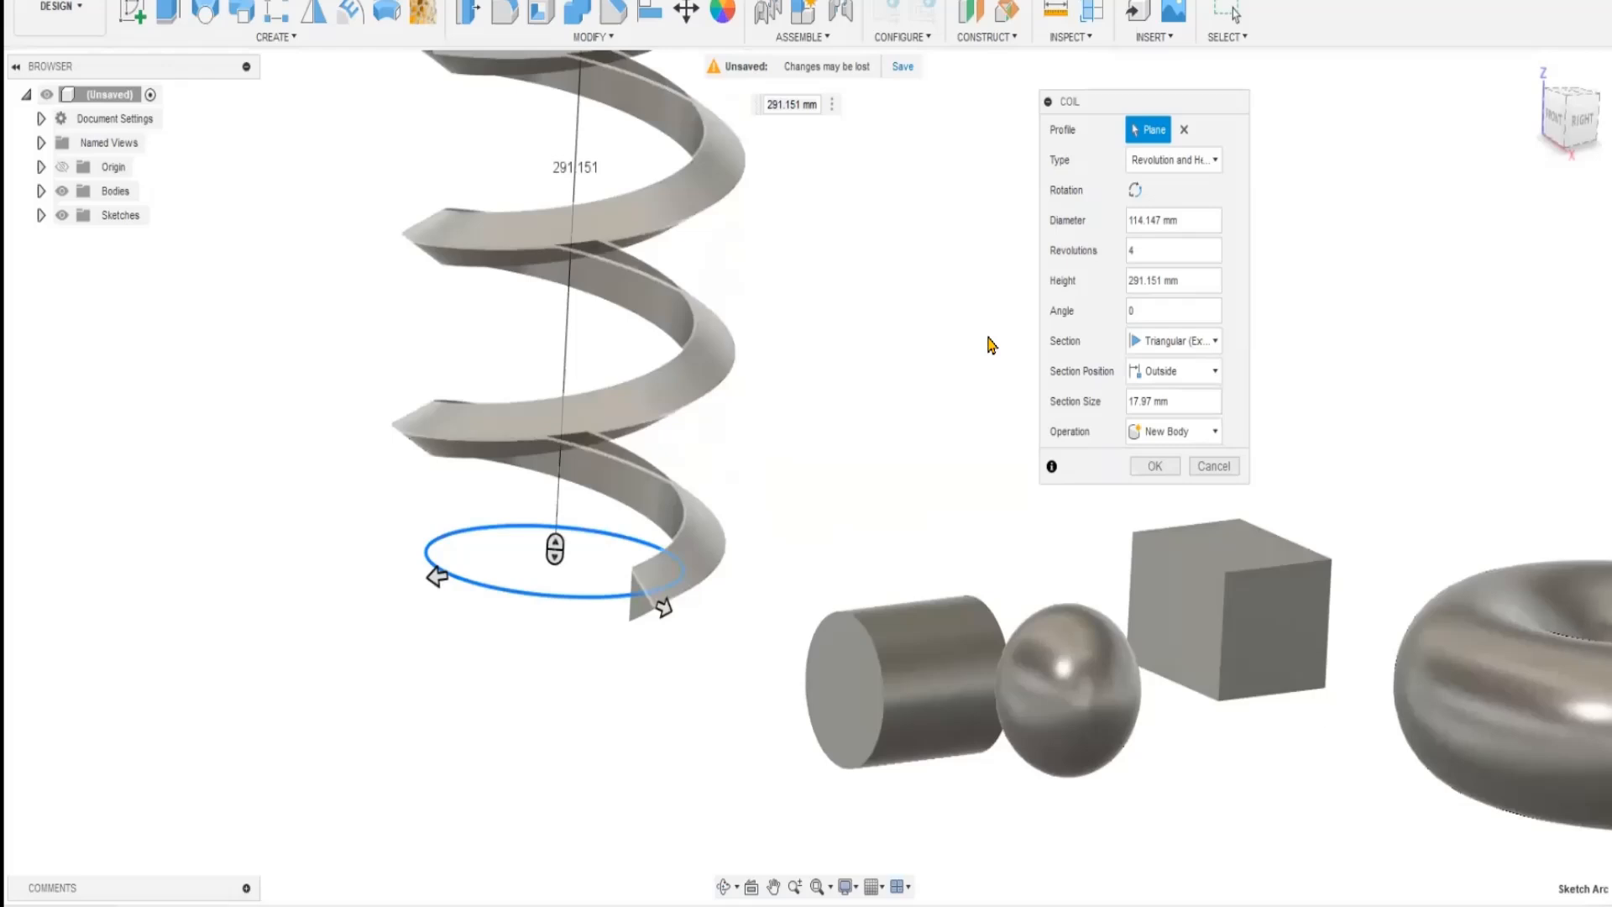
left_click(1211, 341)
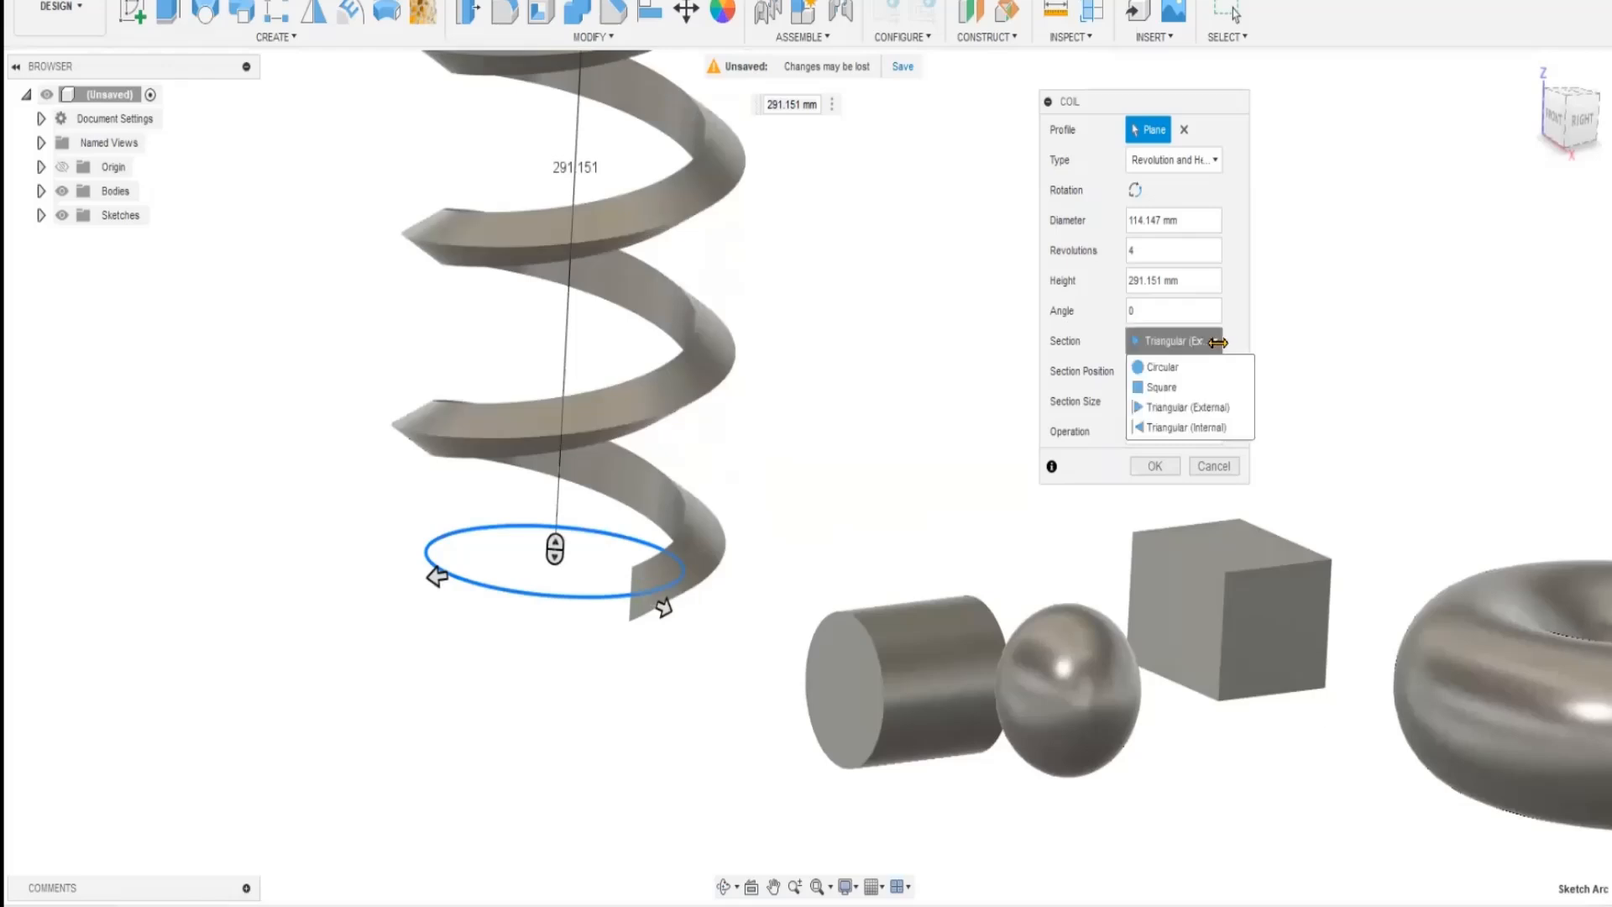
left_click(1193, 428)
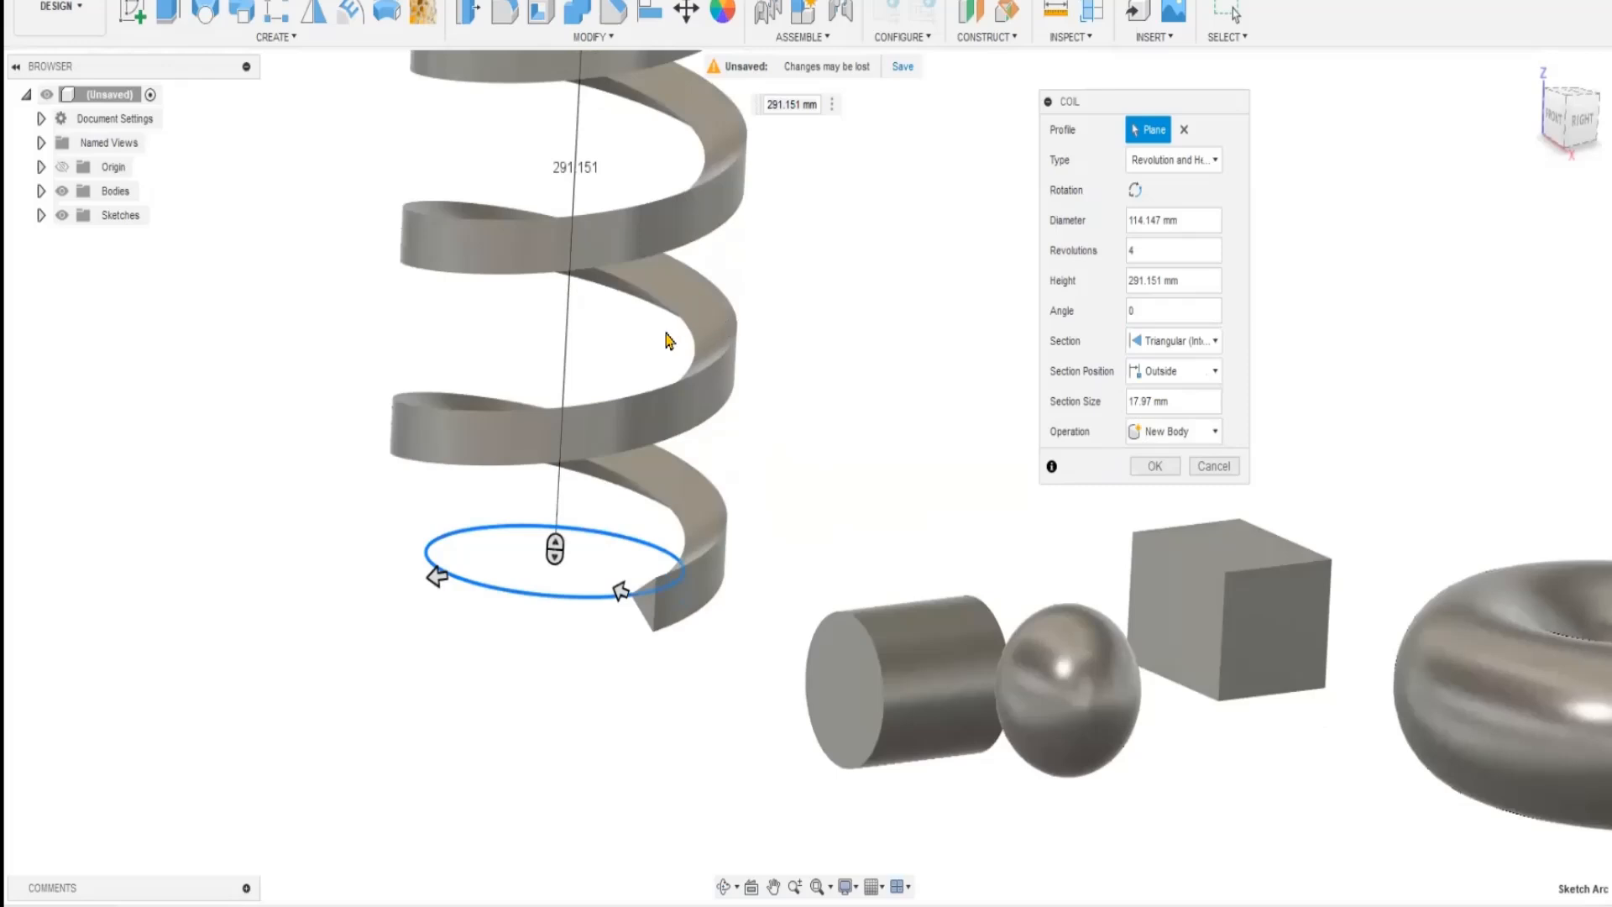
left_click(1217, 343)
left_click(1163, 365)
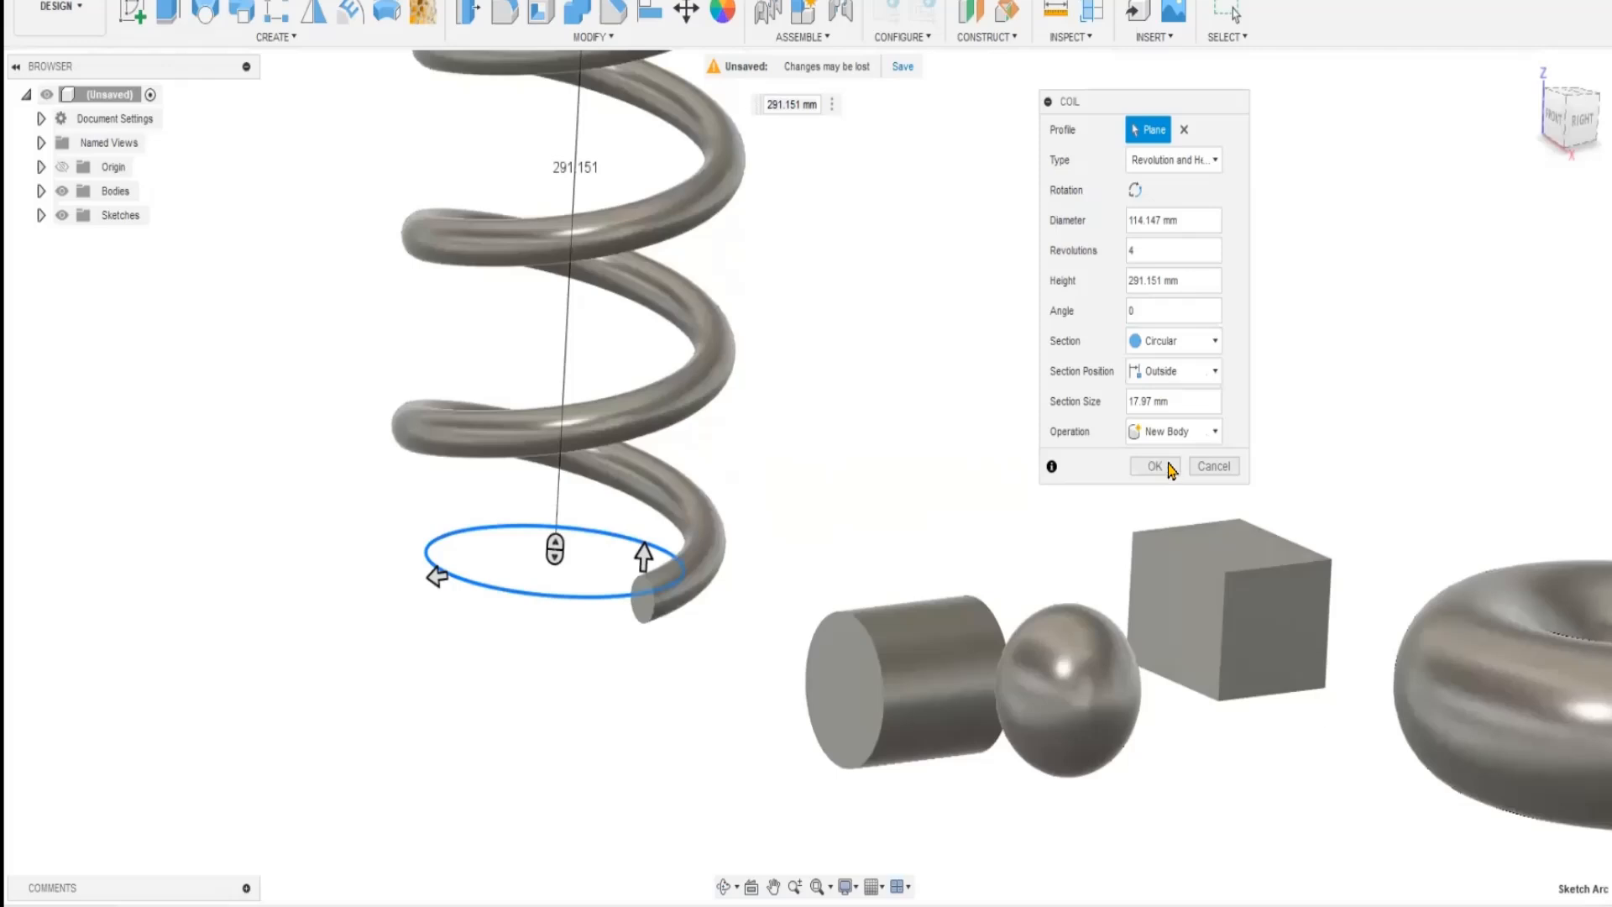
- Compare the On Center and Inside section positions for the coil and set it to On Center
left_click(1216, 376)
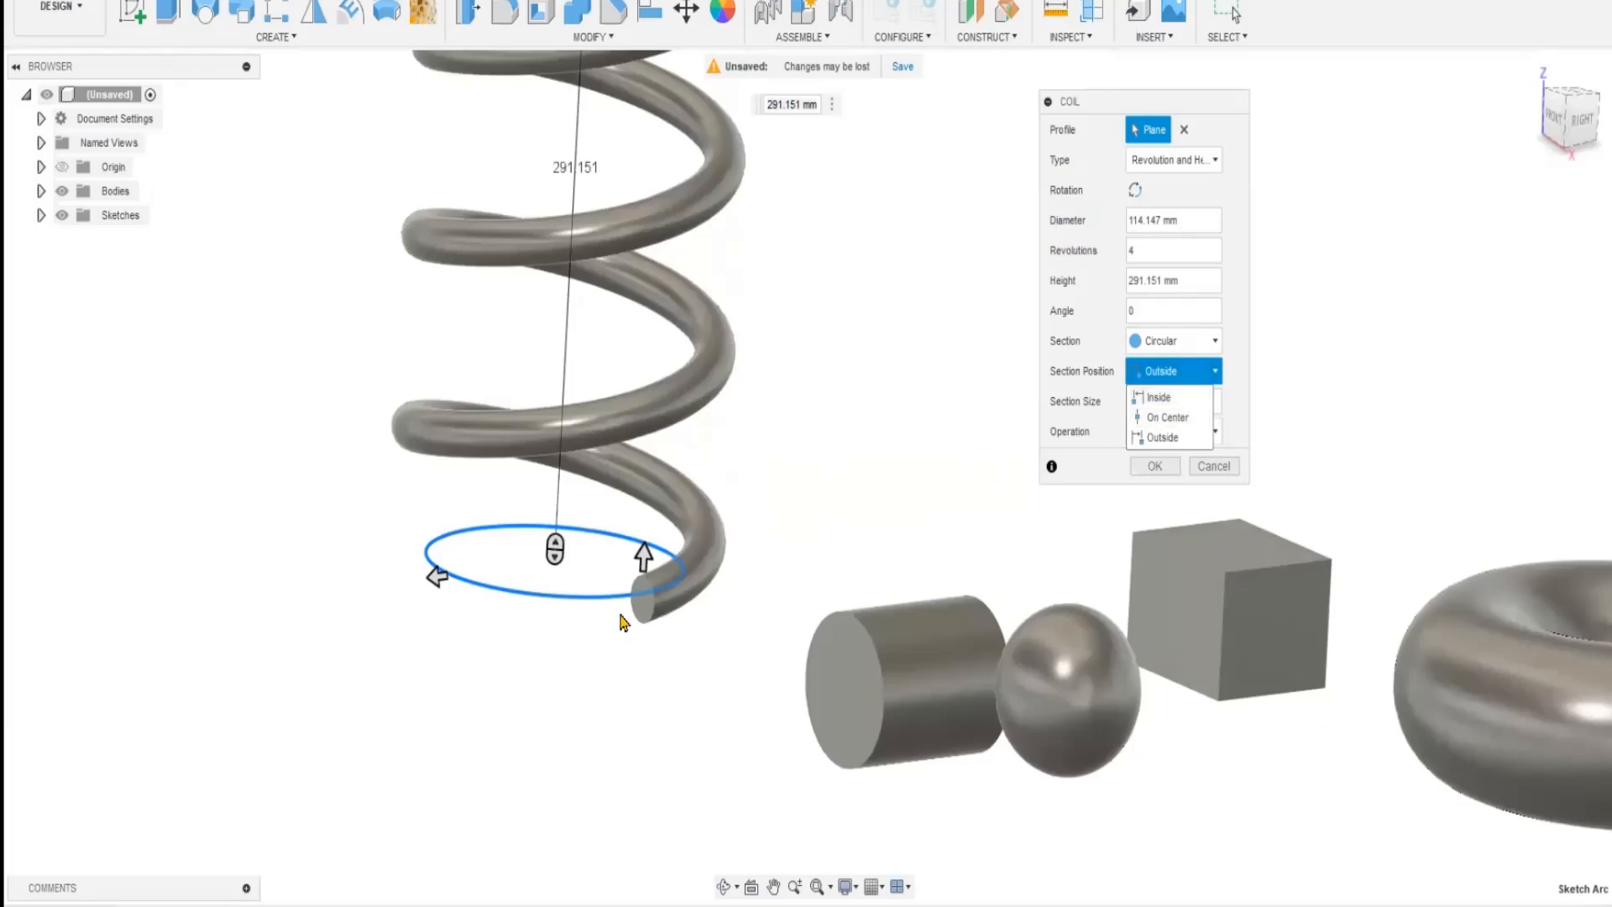
middle_click_drag(608, 694, 658, 728, "shift")
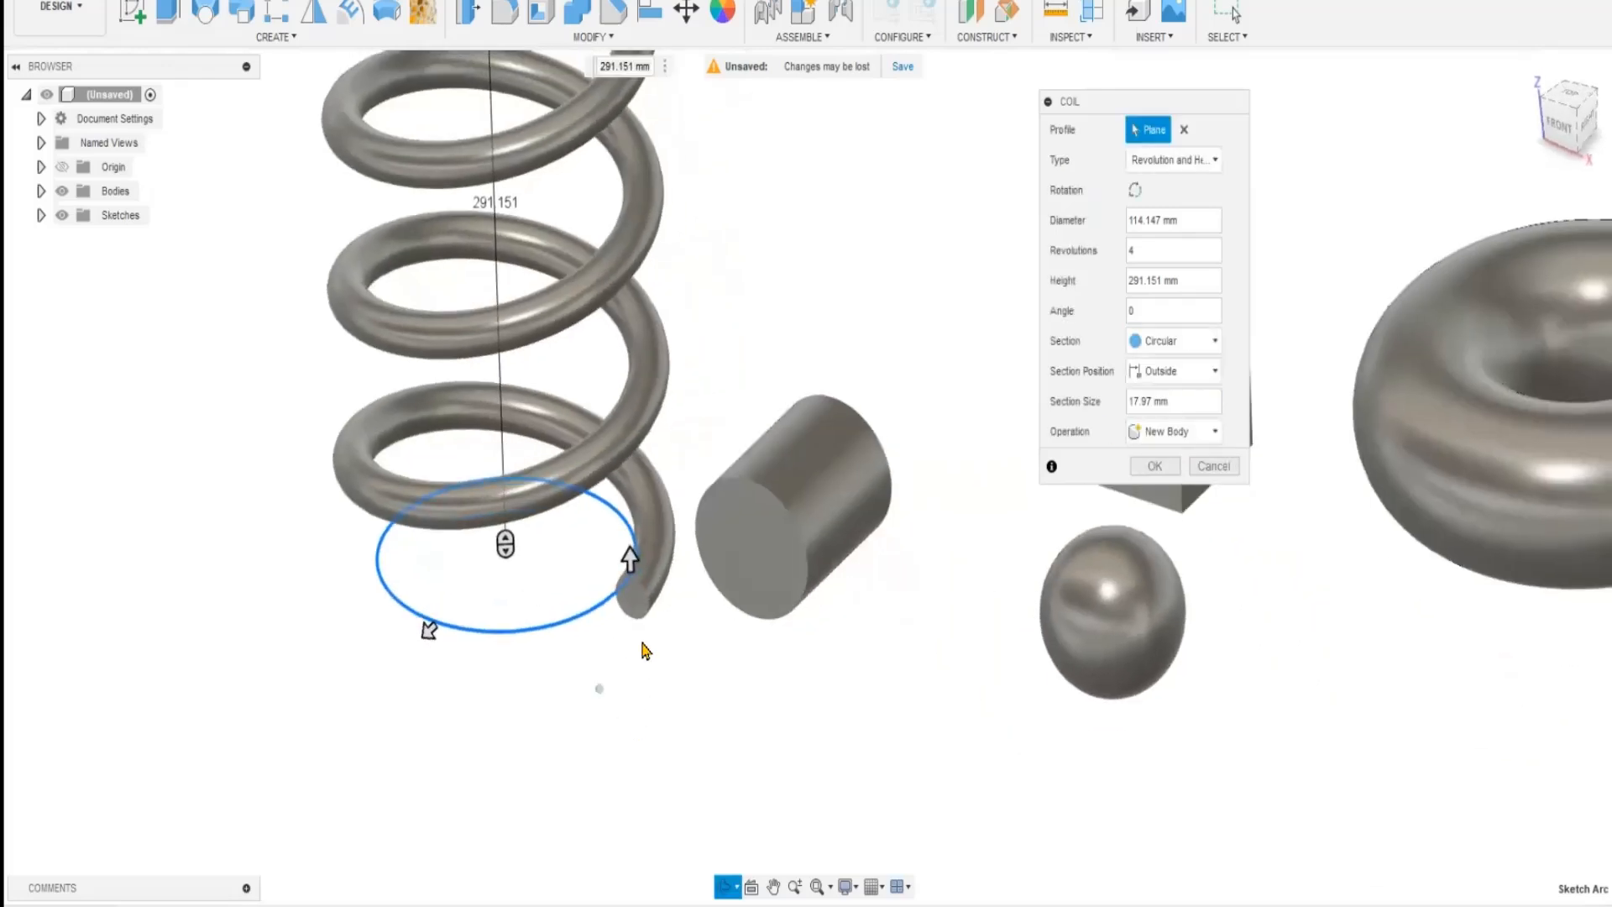
left_click(1215, 377)
left_click(1175, 419)
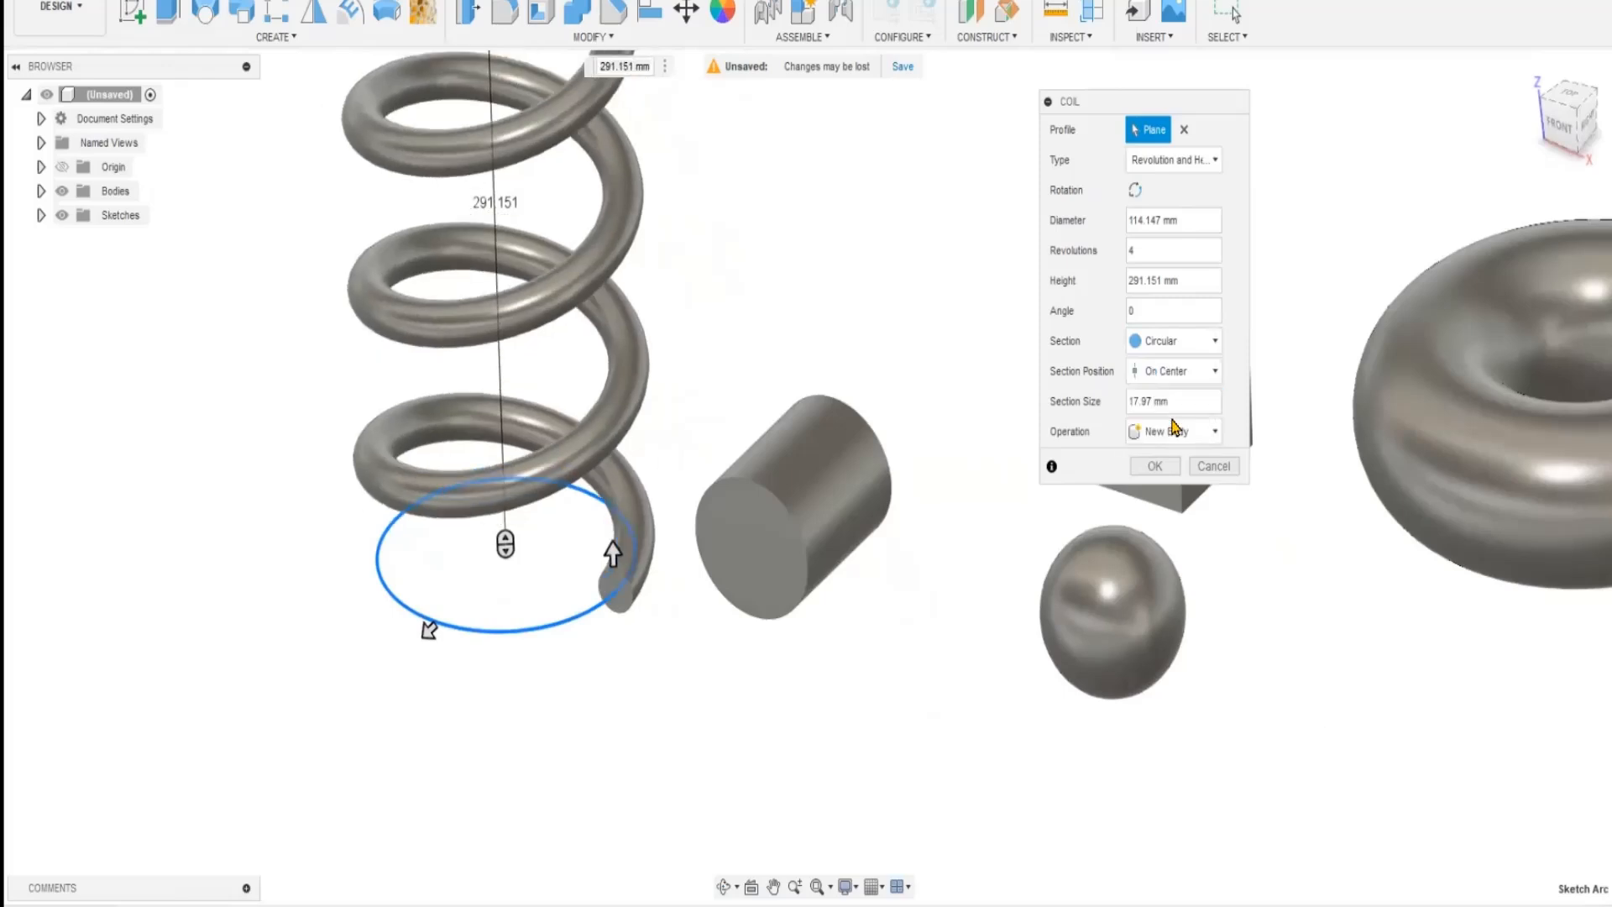
left_click(1215, 371)
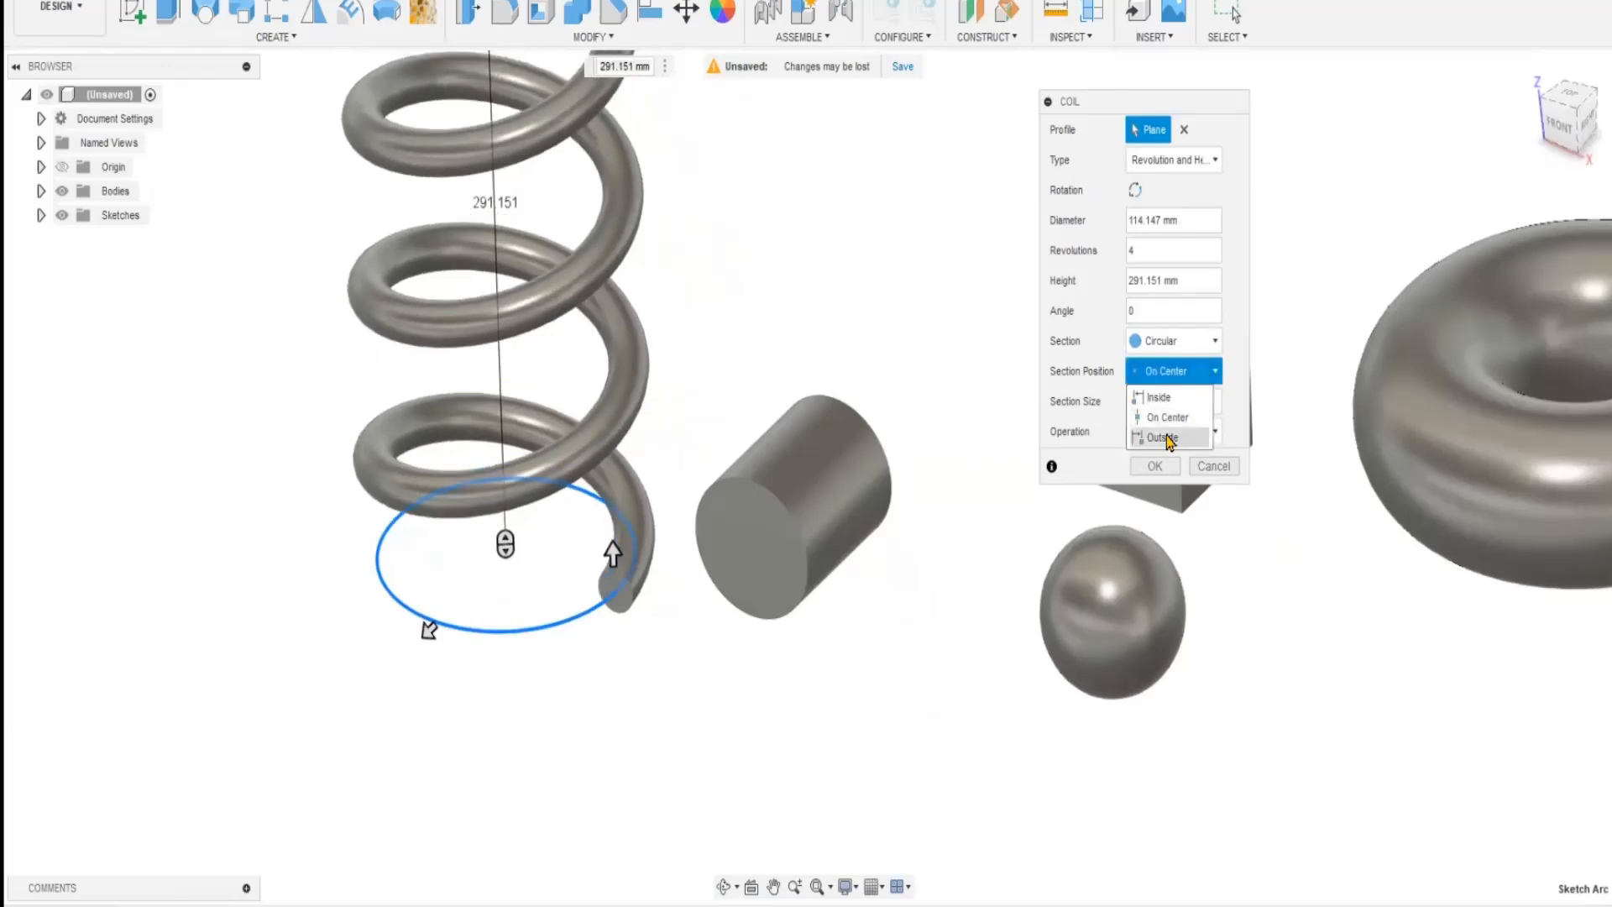
left_click(1159, 397)
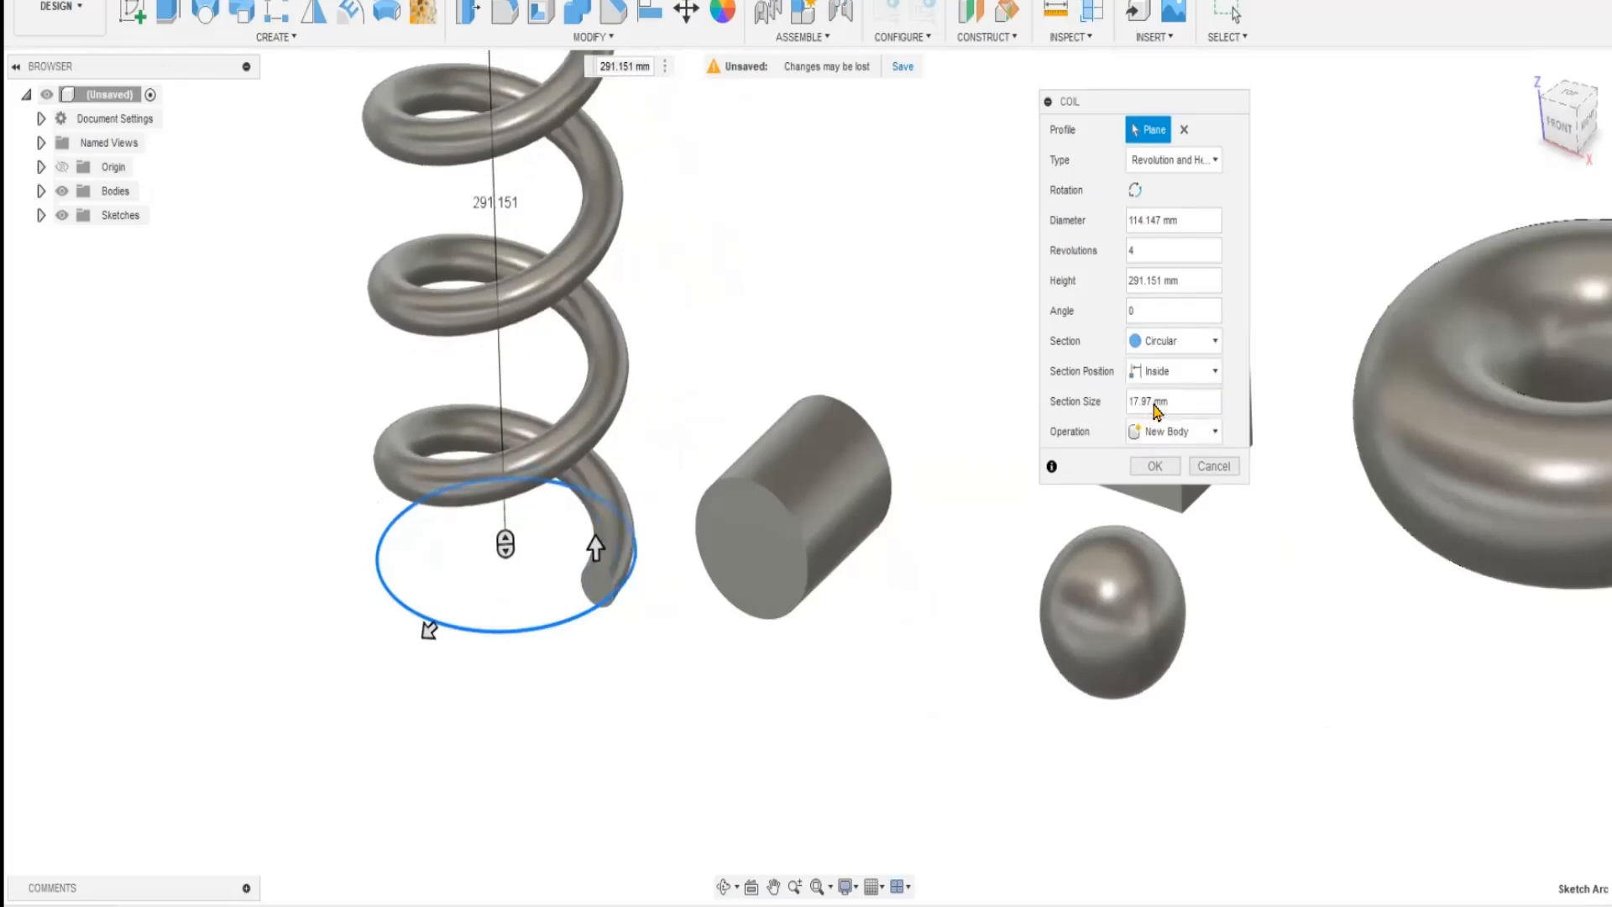
left_click(1212, 371)
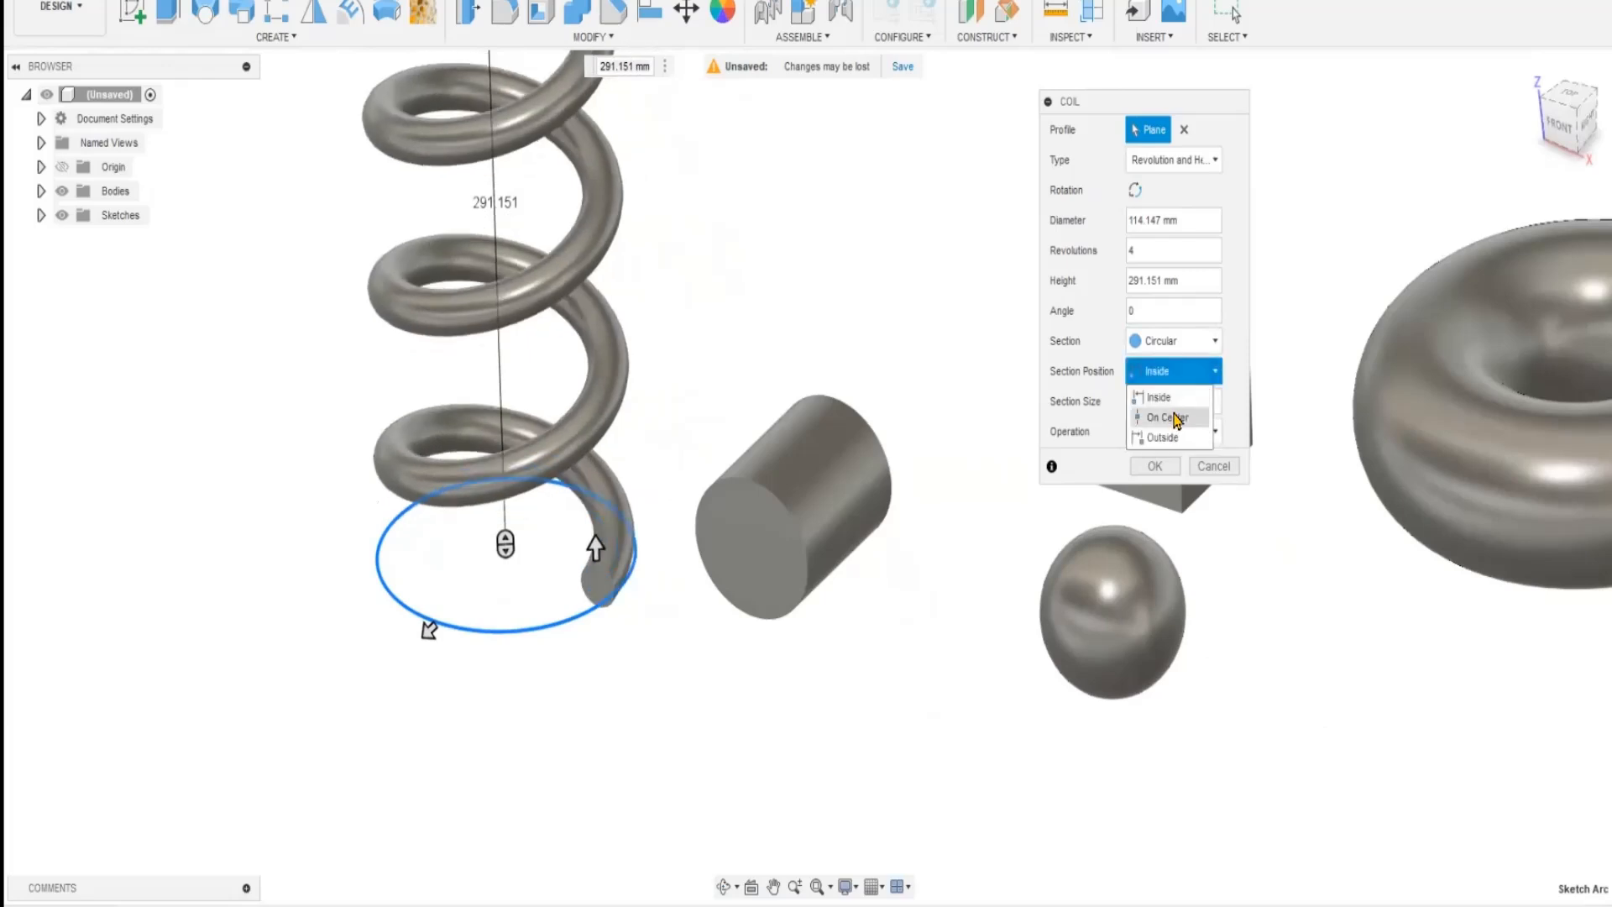
left_click(1169, 420)
- Try a coil section size of 10 mm, and change the coil to a Square section with a size of 20 mm
left_click(1165, 402)
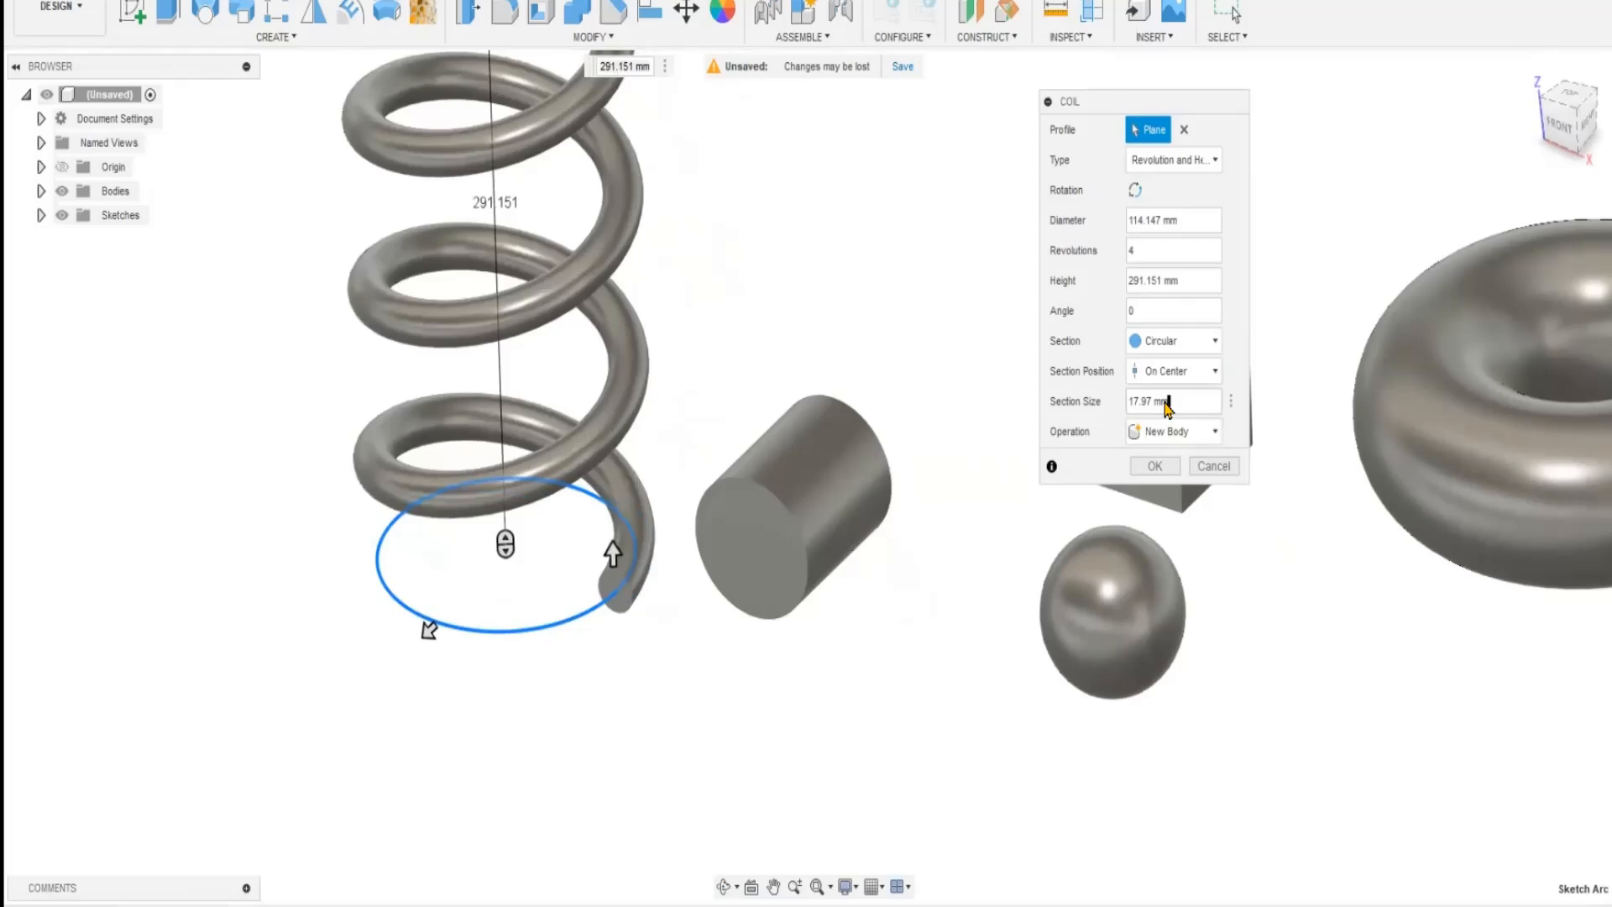
left_click_drag(1165, 405, 1076, 397)
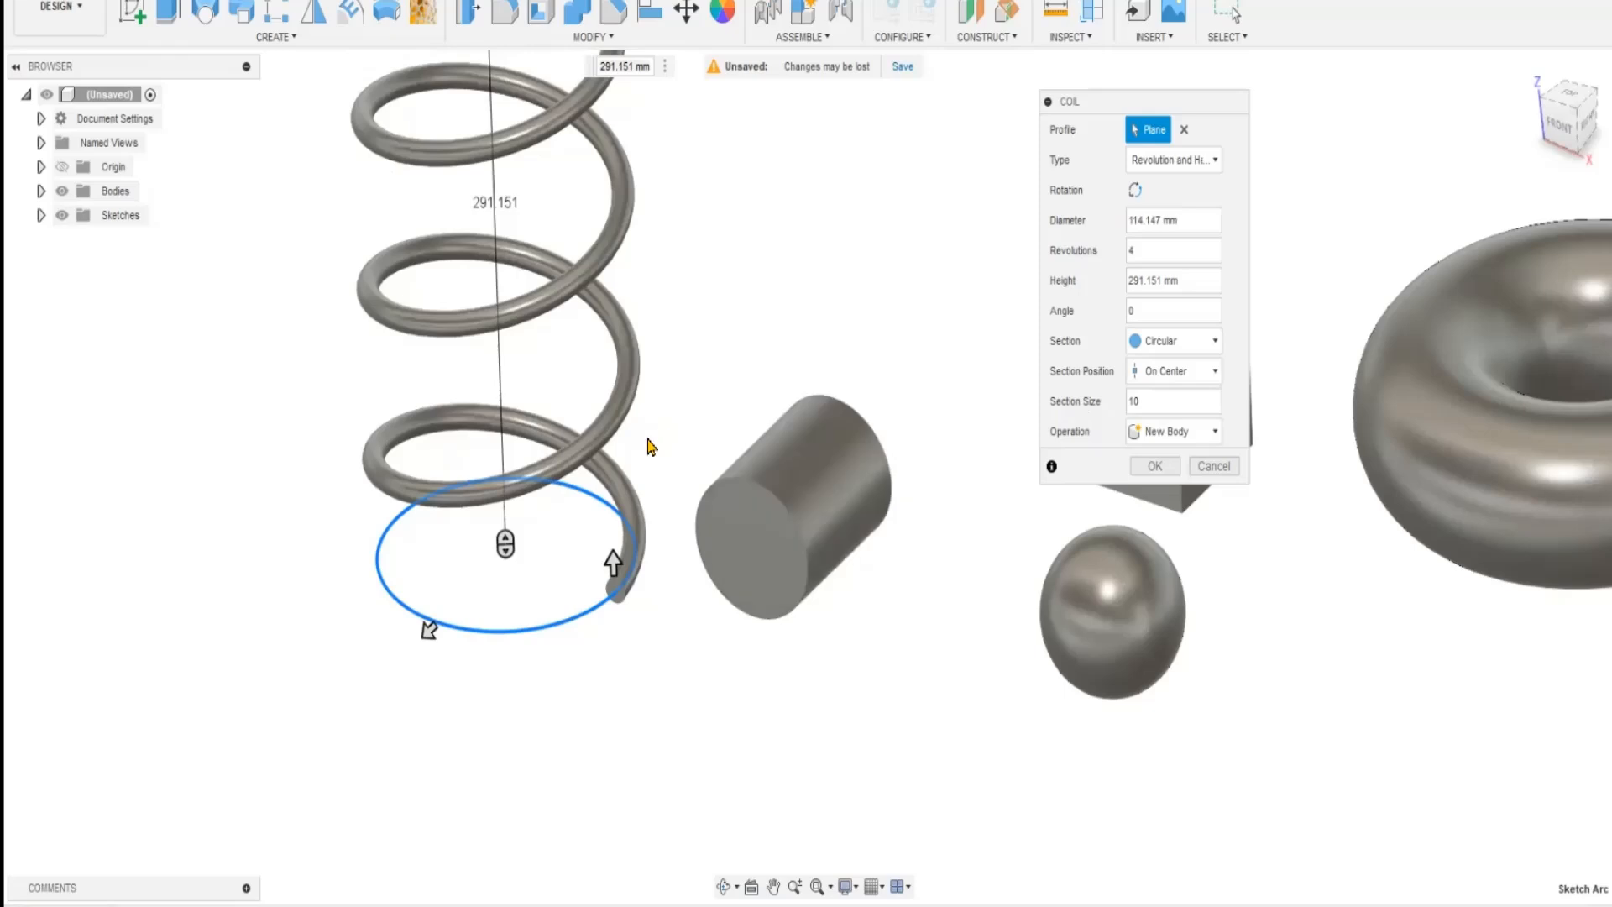
left_click(1214, 344)
left_click(1159, 387)
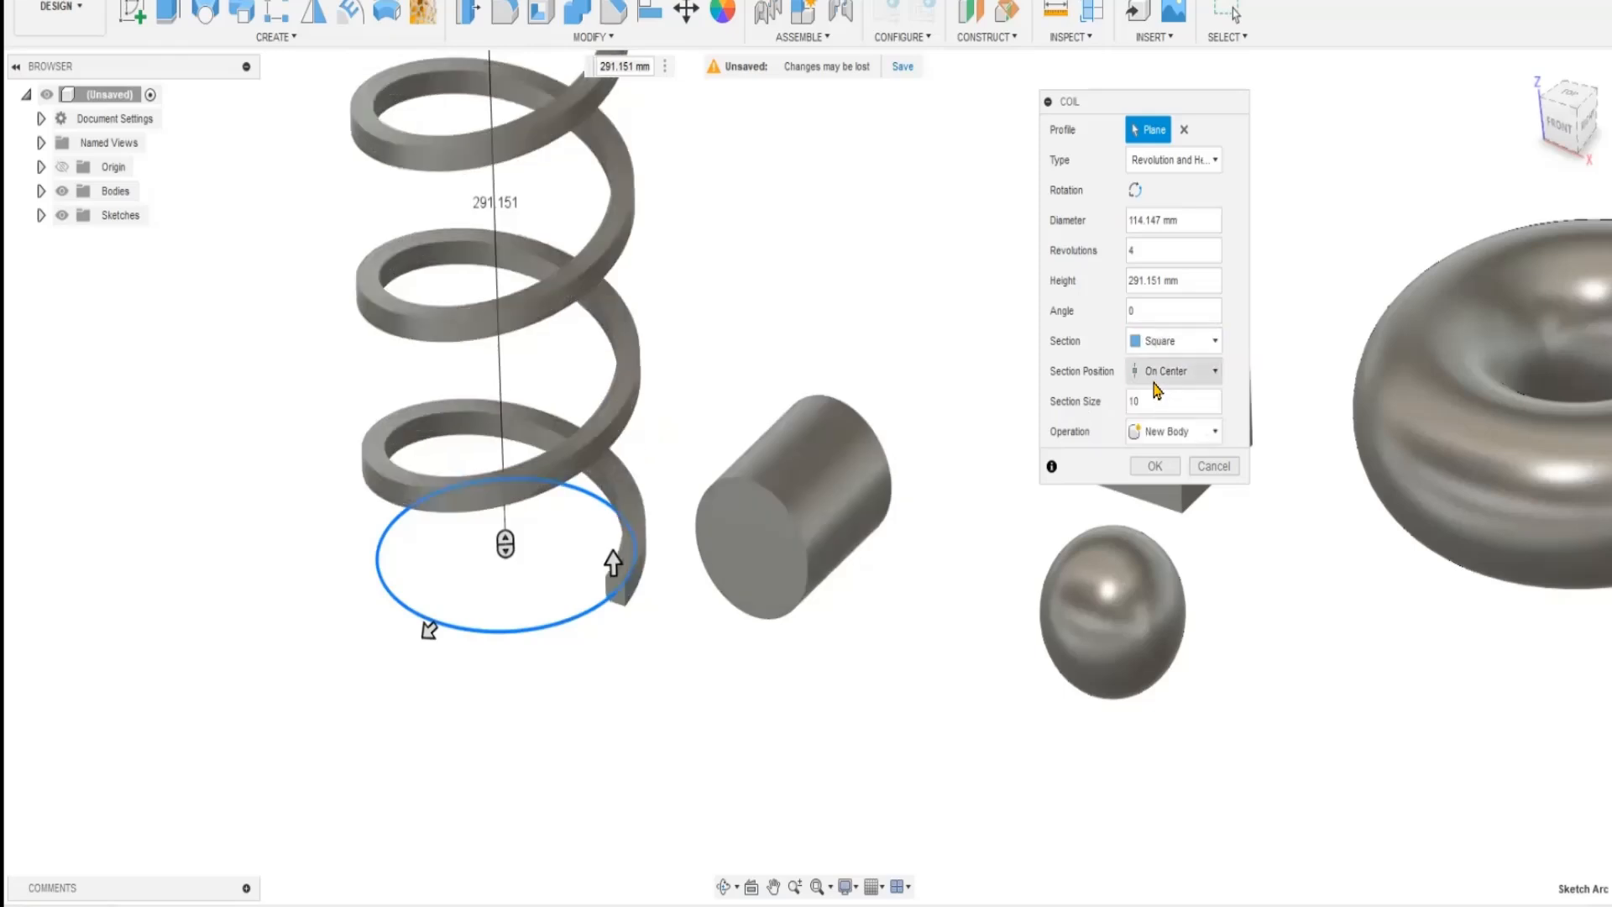
double_click(1142, 405)
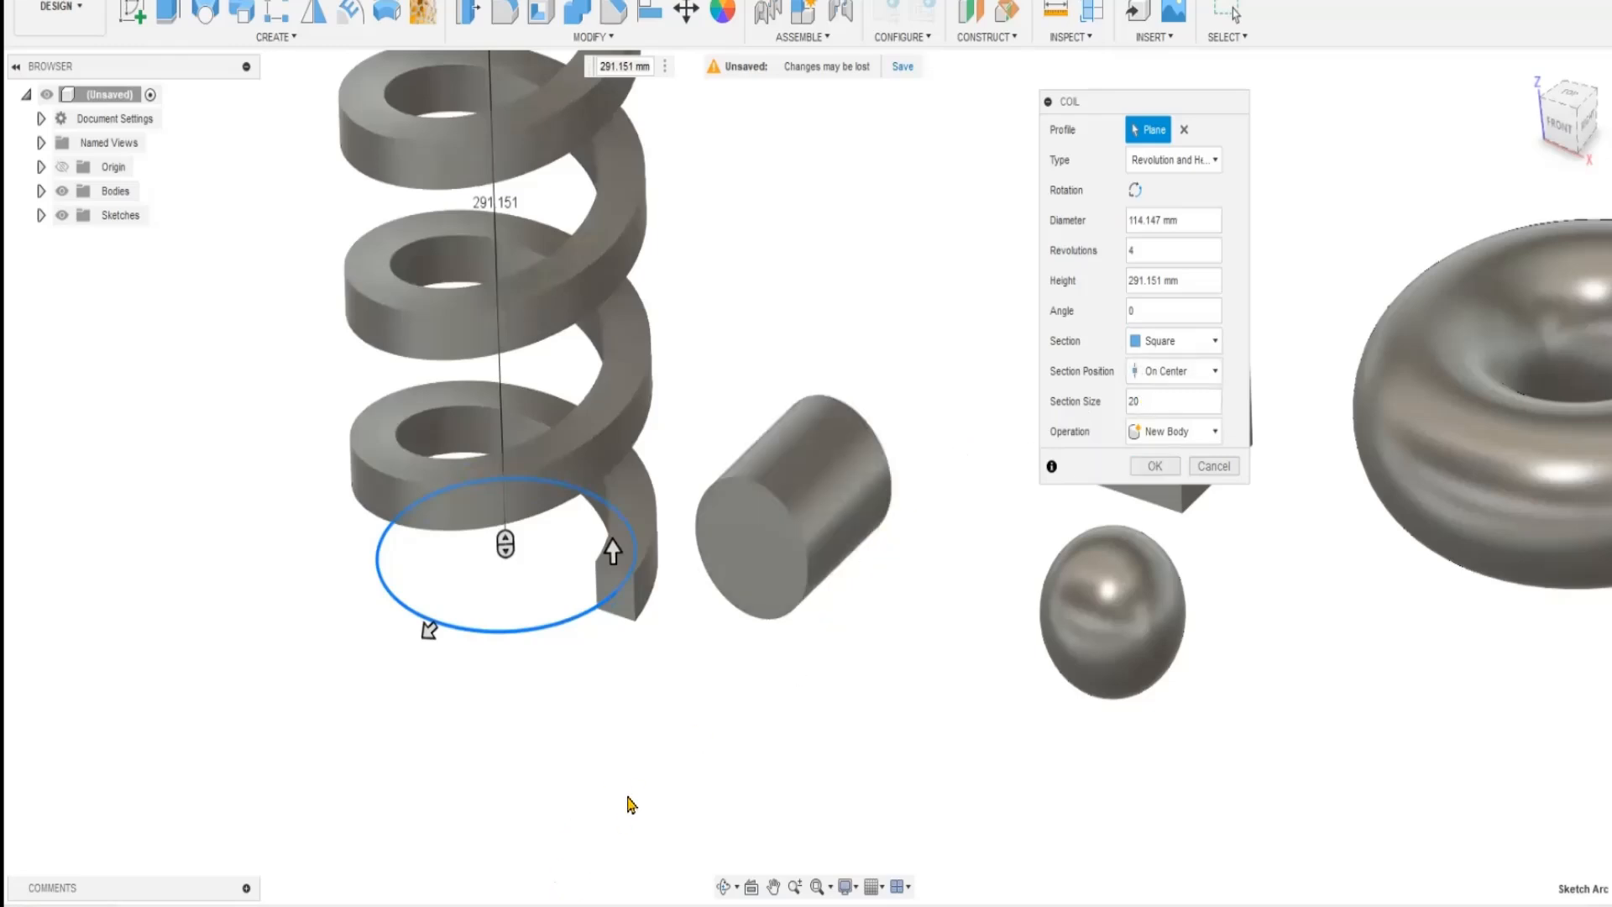
- Review the coil's operation options and keep New Body
left_click(1212, 434)
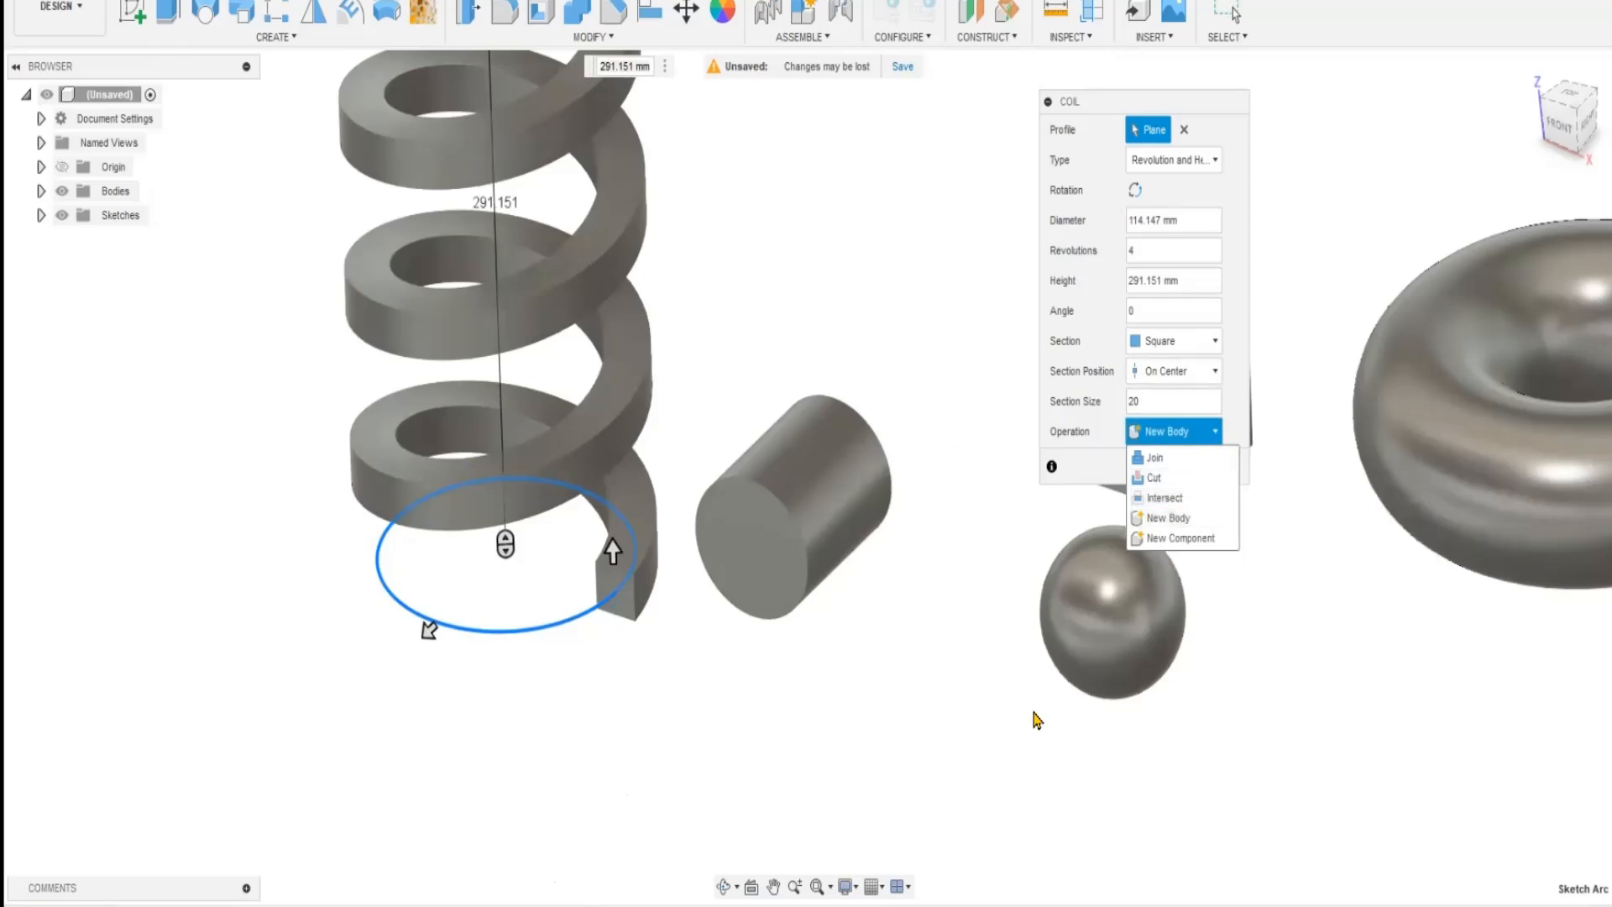
left_click(1174, 532)
scroll(784, 336, "down", 3)
scroll(784, 289, "down", 3)
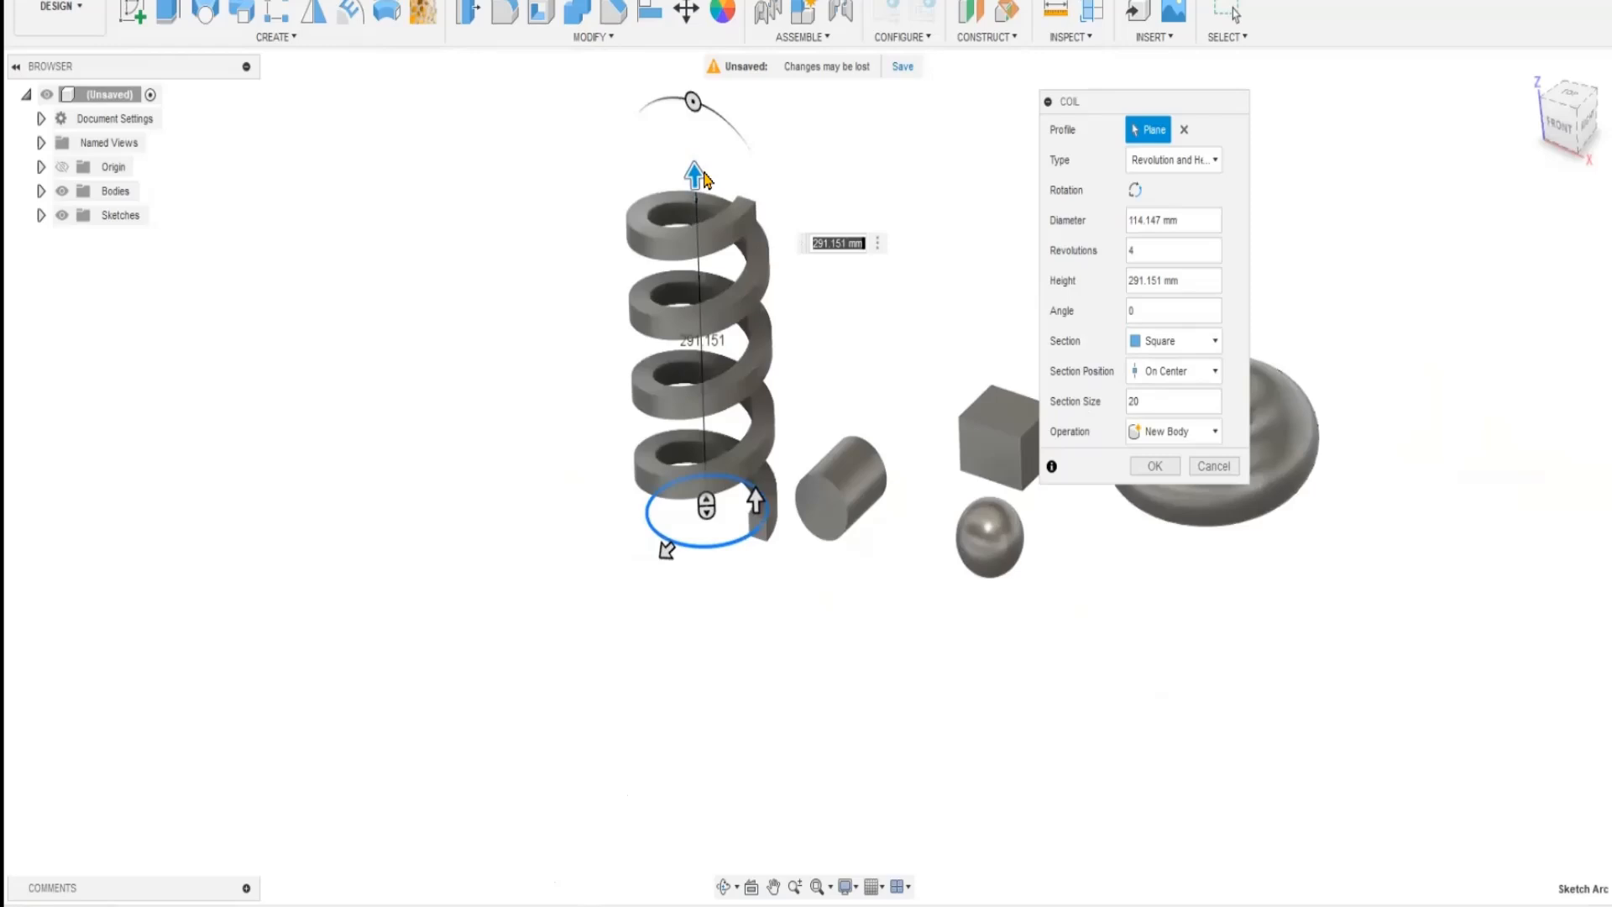
- Raise the coil's height to about 325 mm and complete the coil by starting the Pipe command
left_click_drag(694, 175, 690, 135)
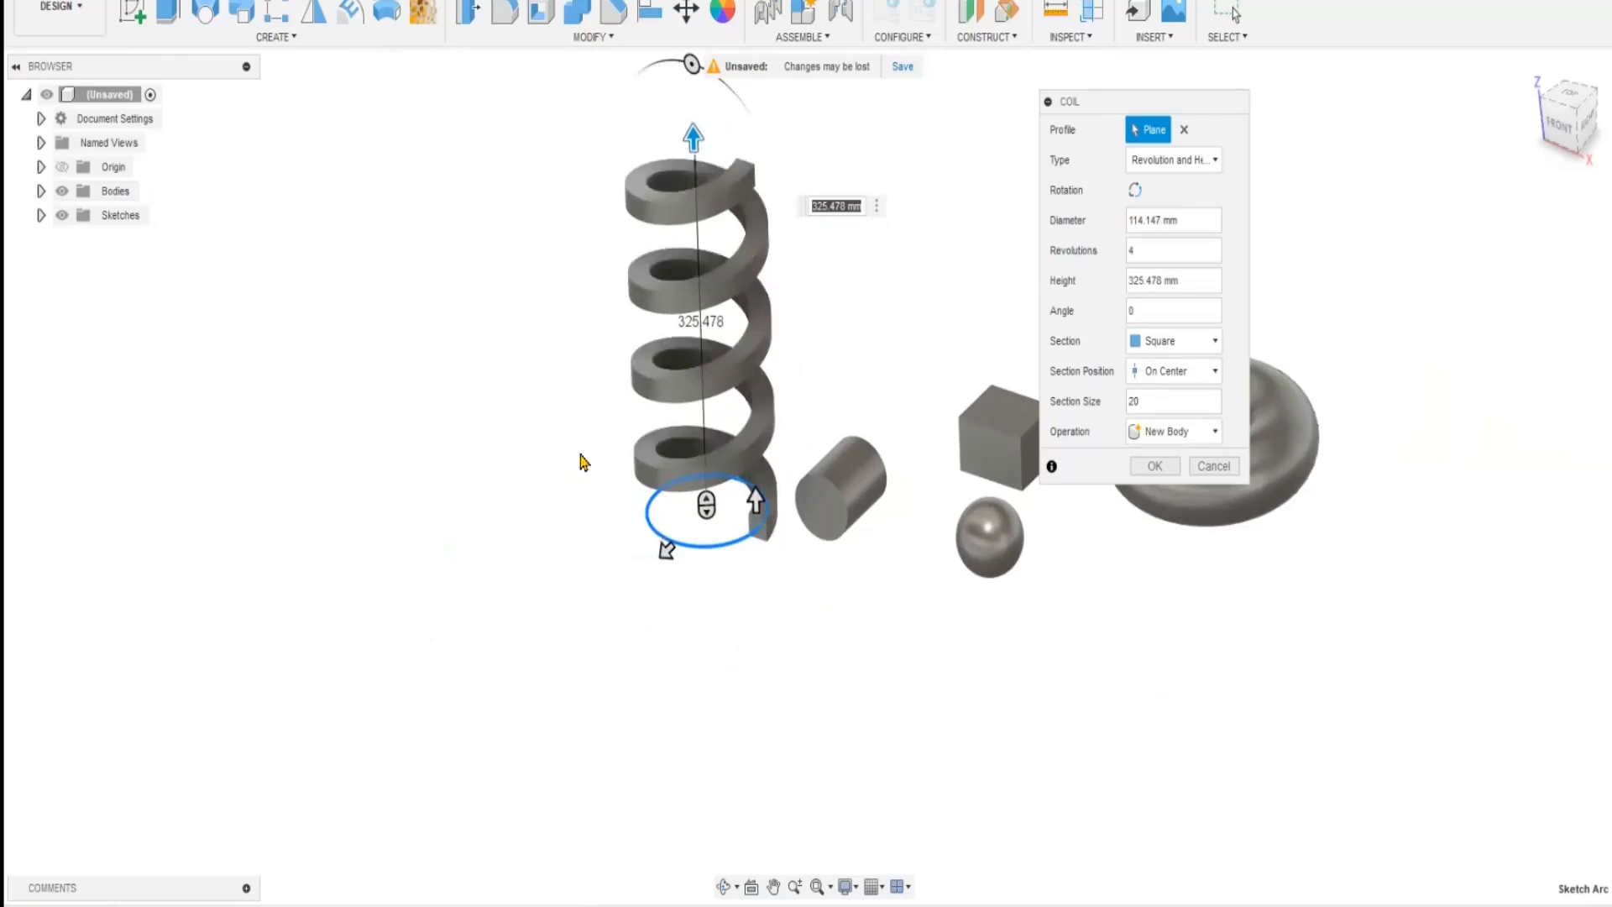
left_click(273, 42)
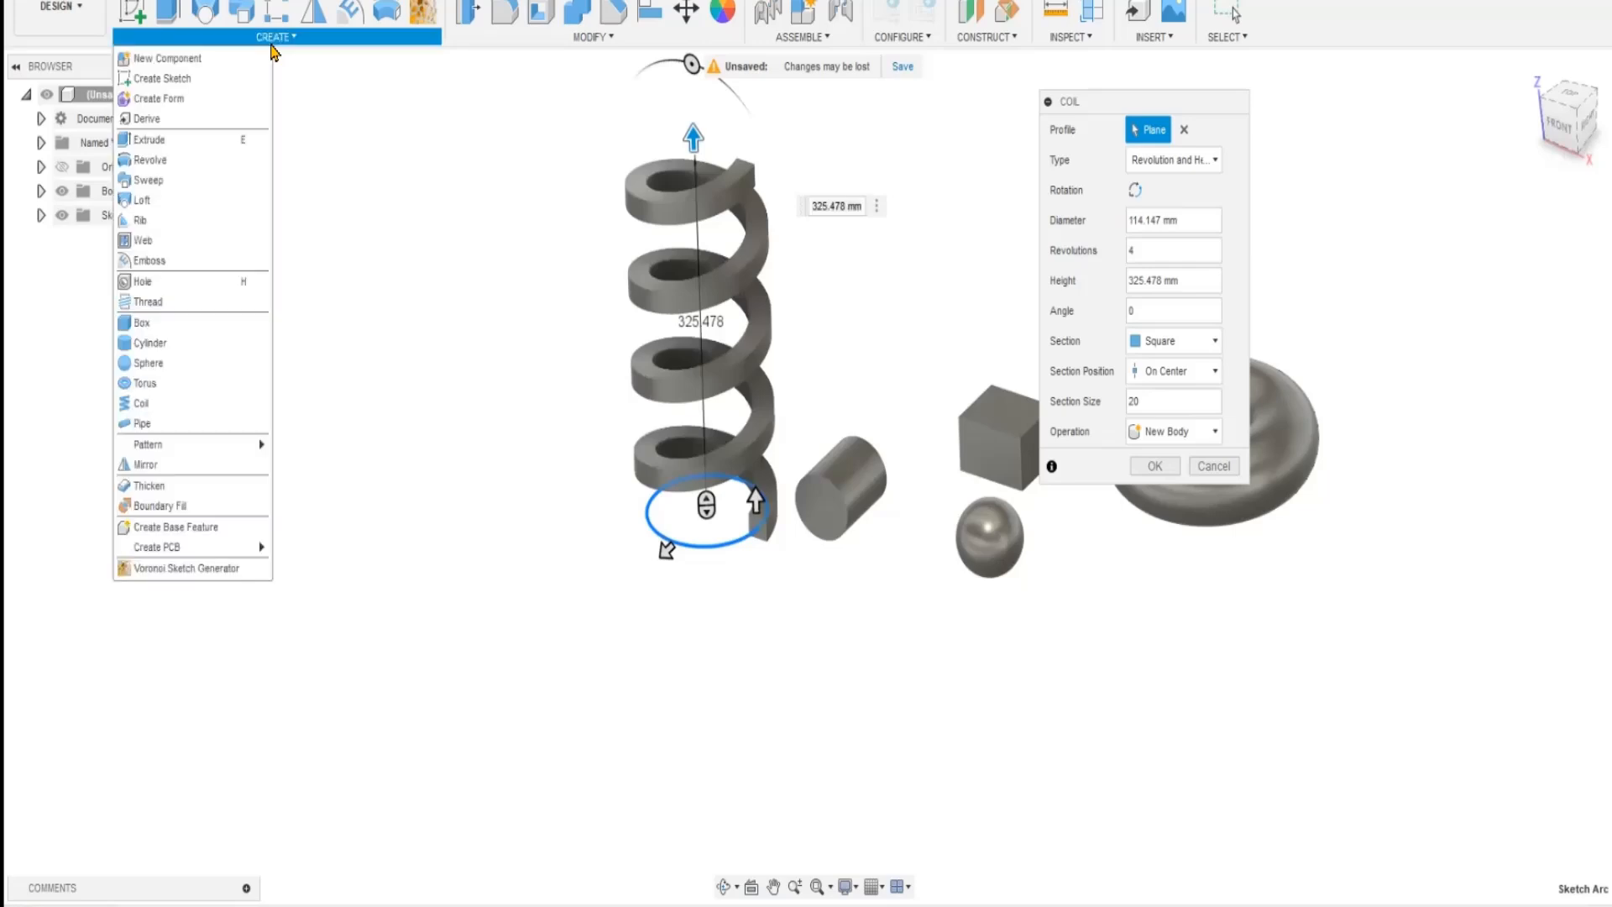
left_click(173, 424)
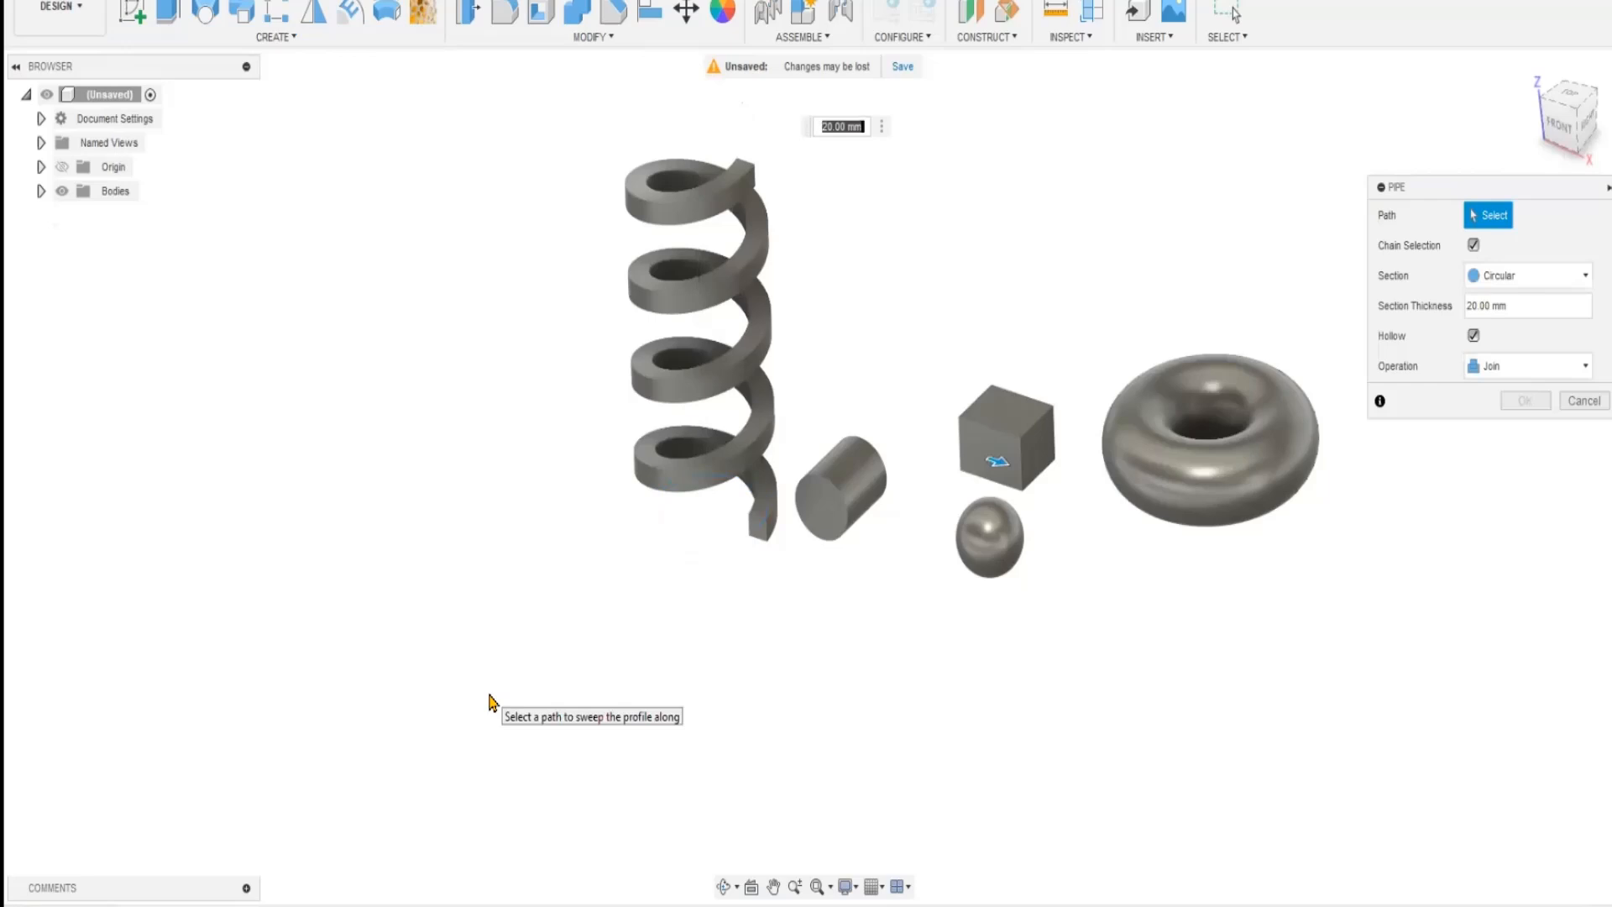
middle_click_drag(677, 705, 745, 537)
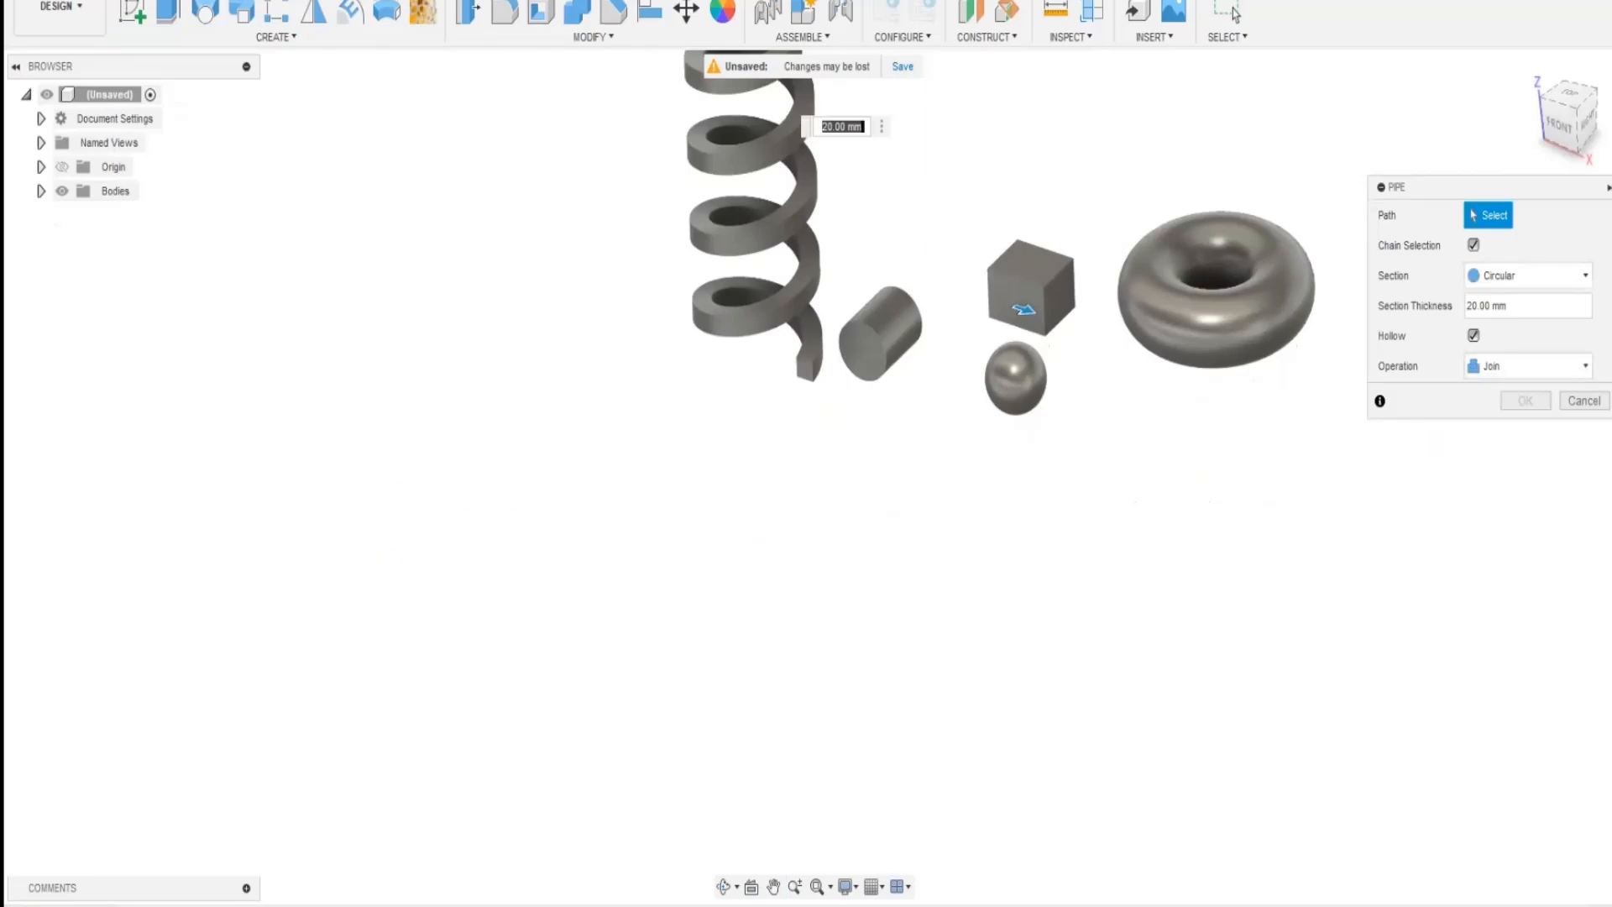
- Sketch a wavy five-point Fit Point Spline on the front plane below the existing solids and finish the sketch
left_click(132, 13)
left_click(1056, 322)
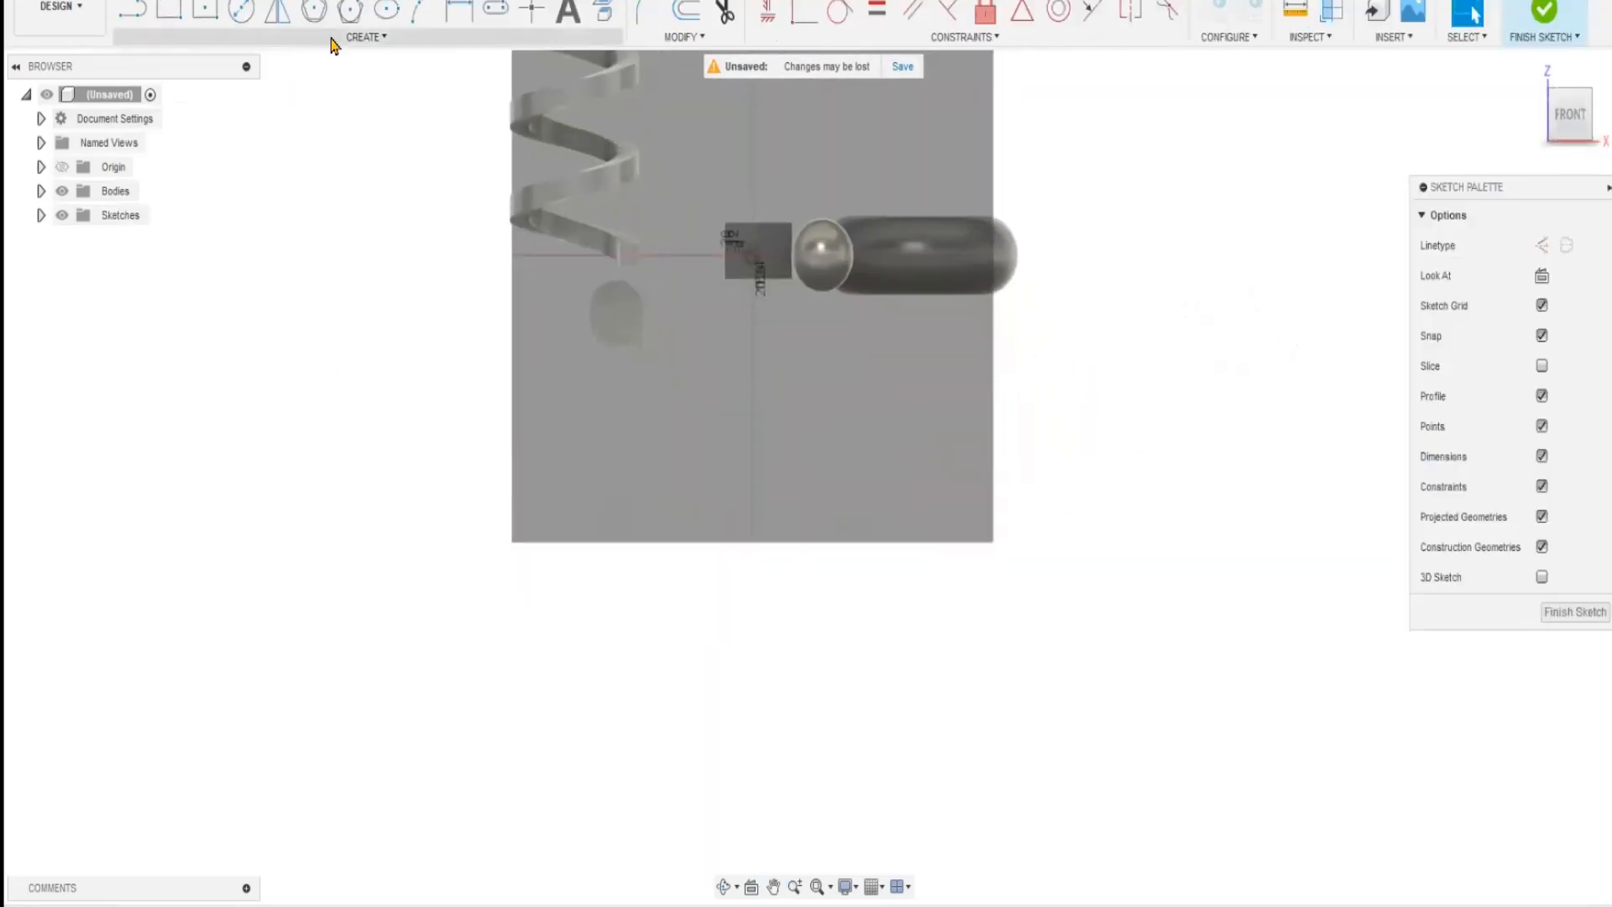
left_click(335, 39)
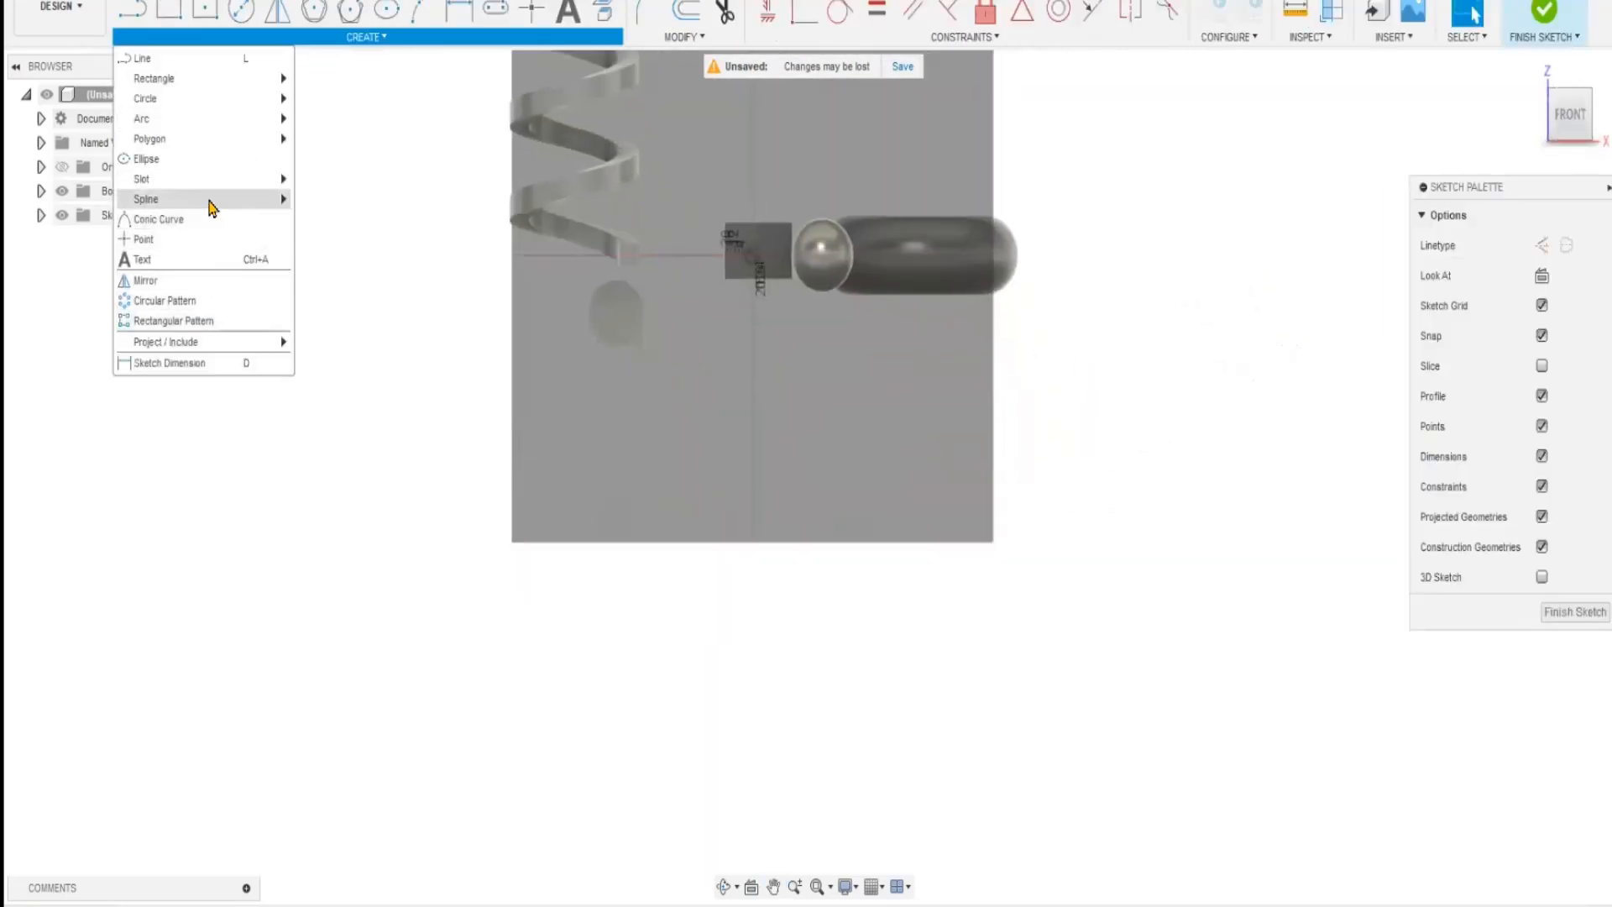
mouse_move(215, 210)
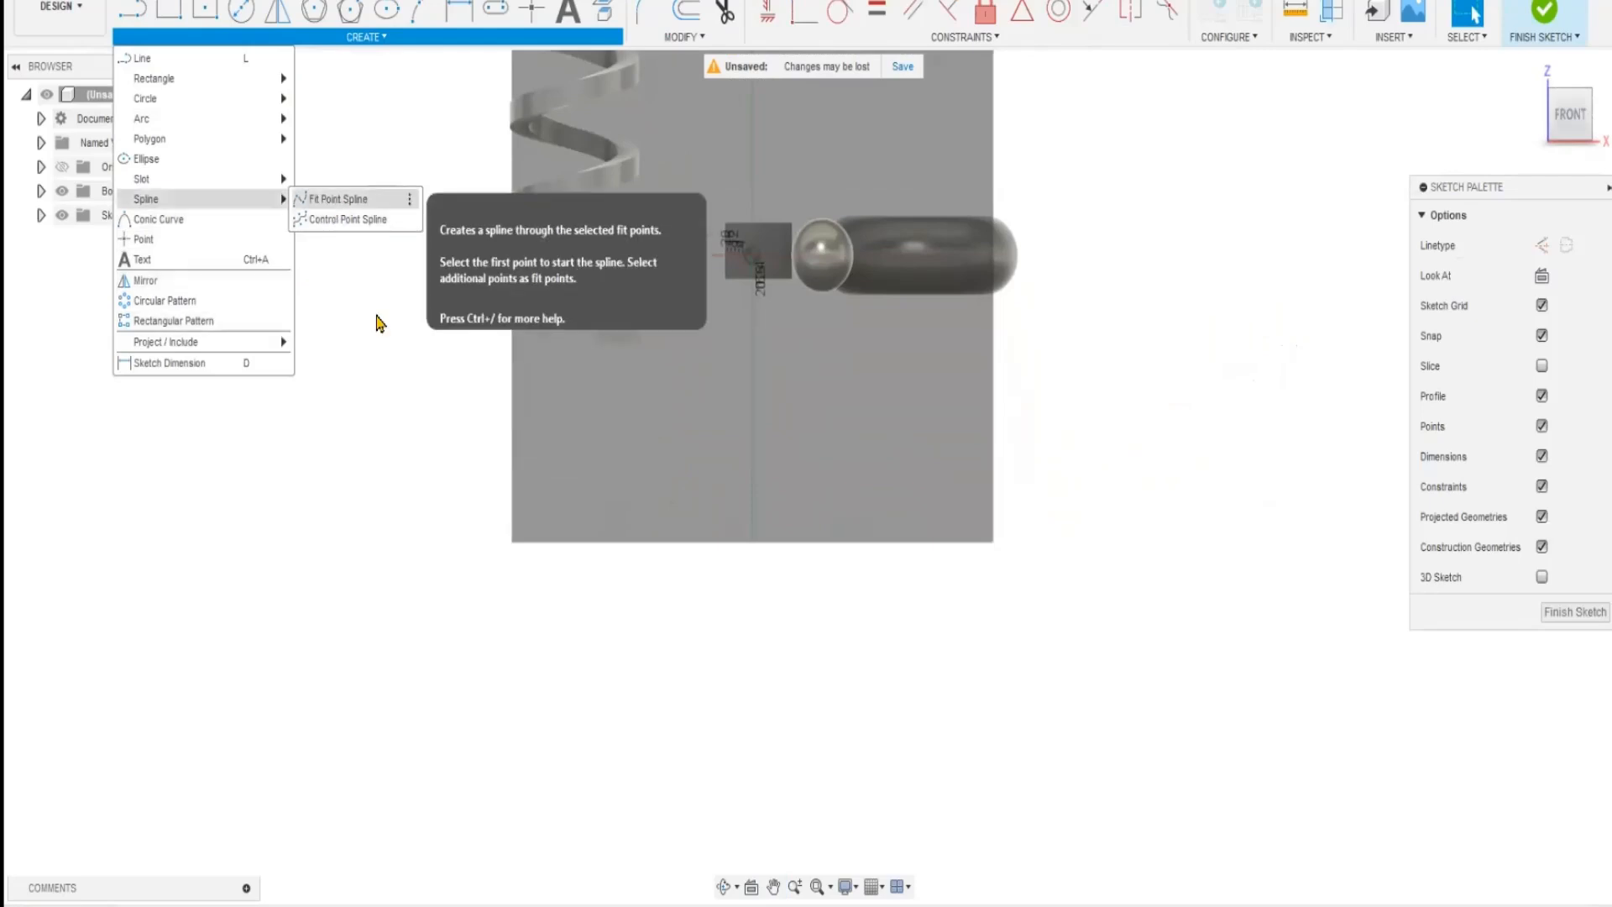
left_click(348, 199)
left_click(406, 598)
left_click(643, 440)
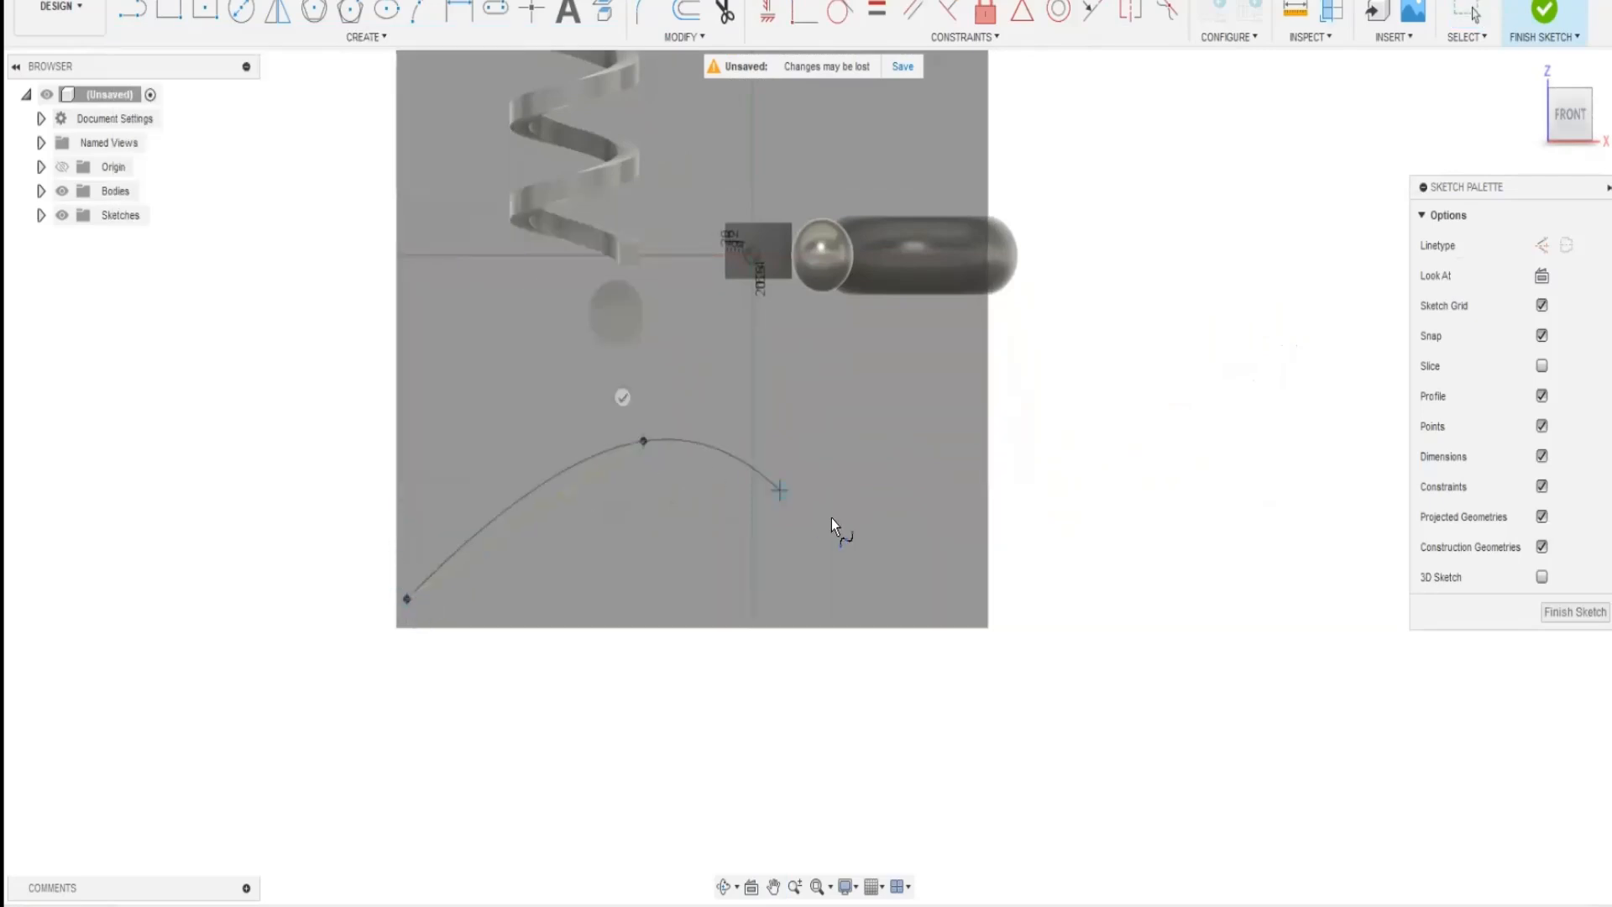
left_click(881, 557)
left_click(1182, 598)
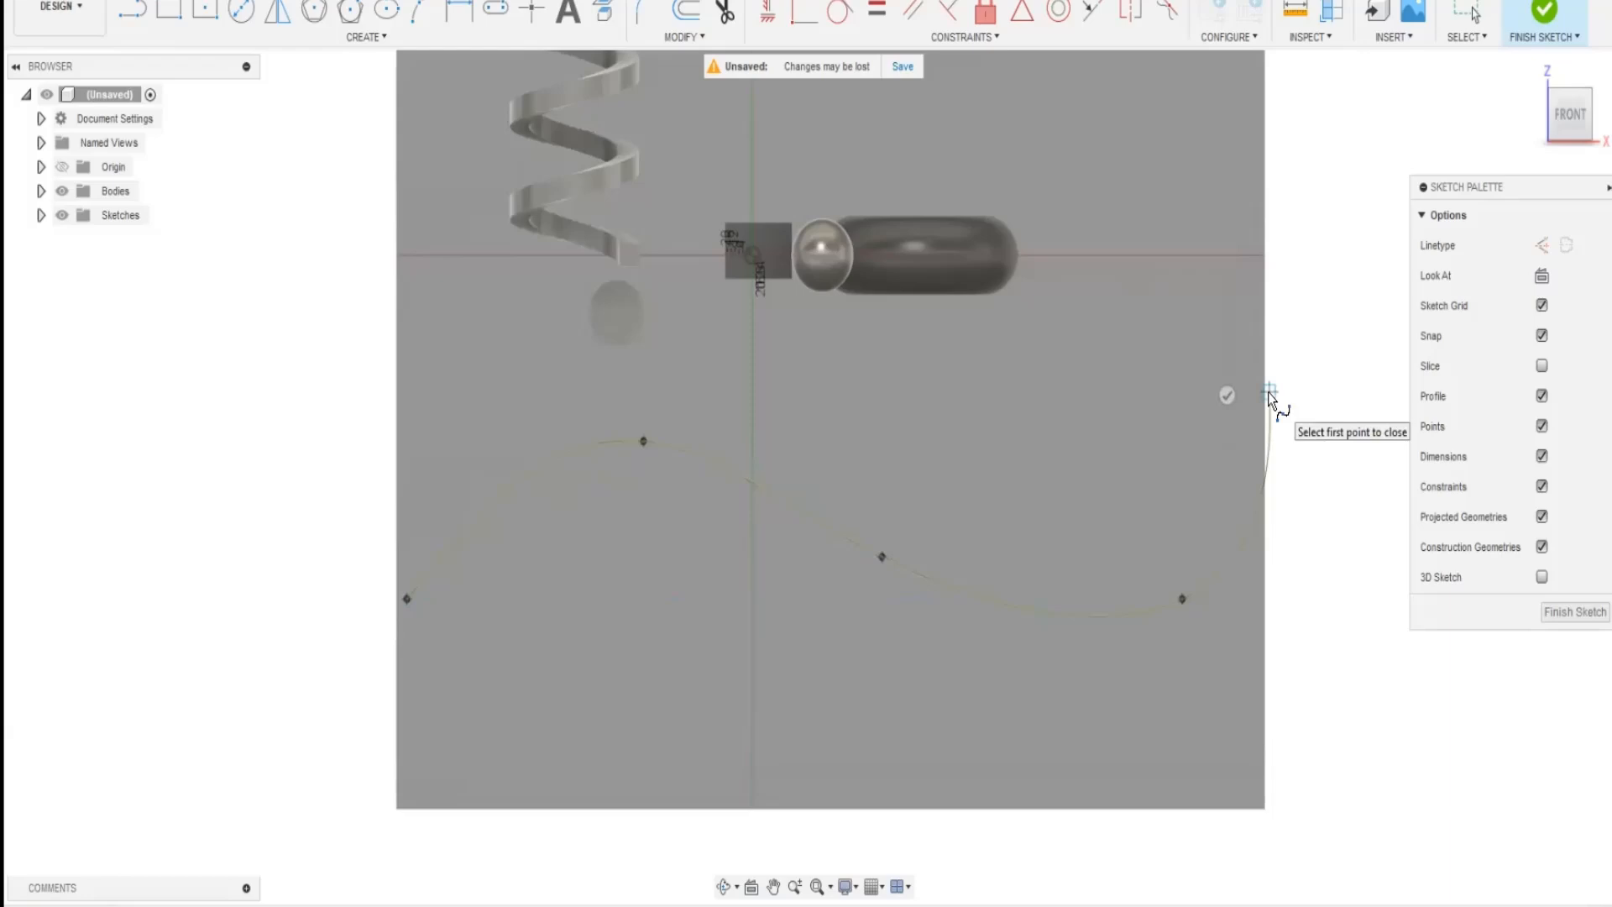
double_click(1268, 391)
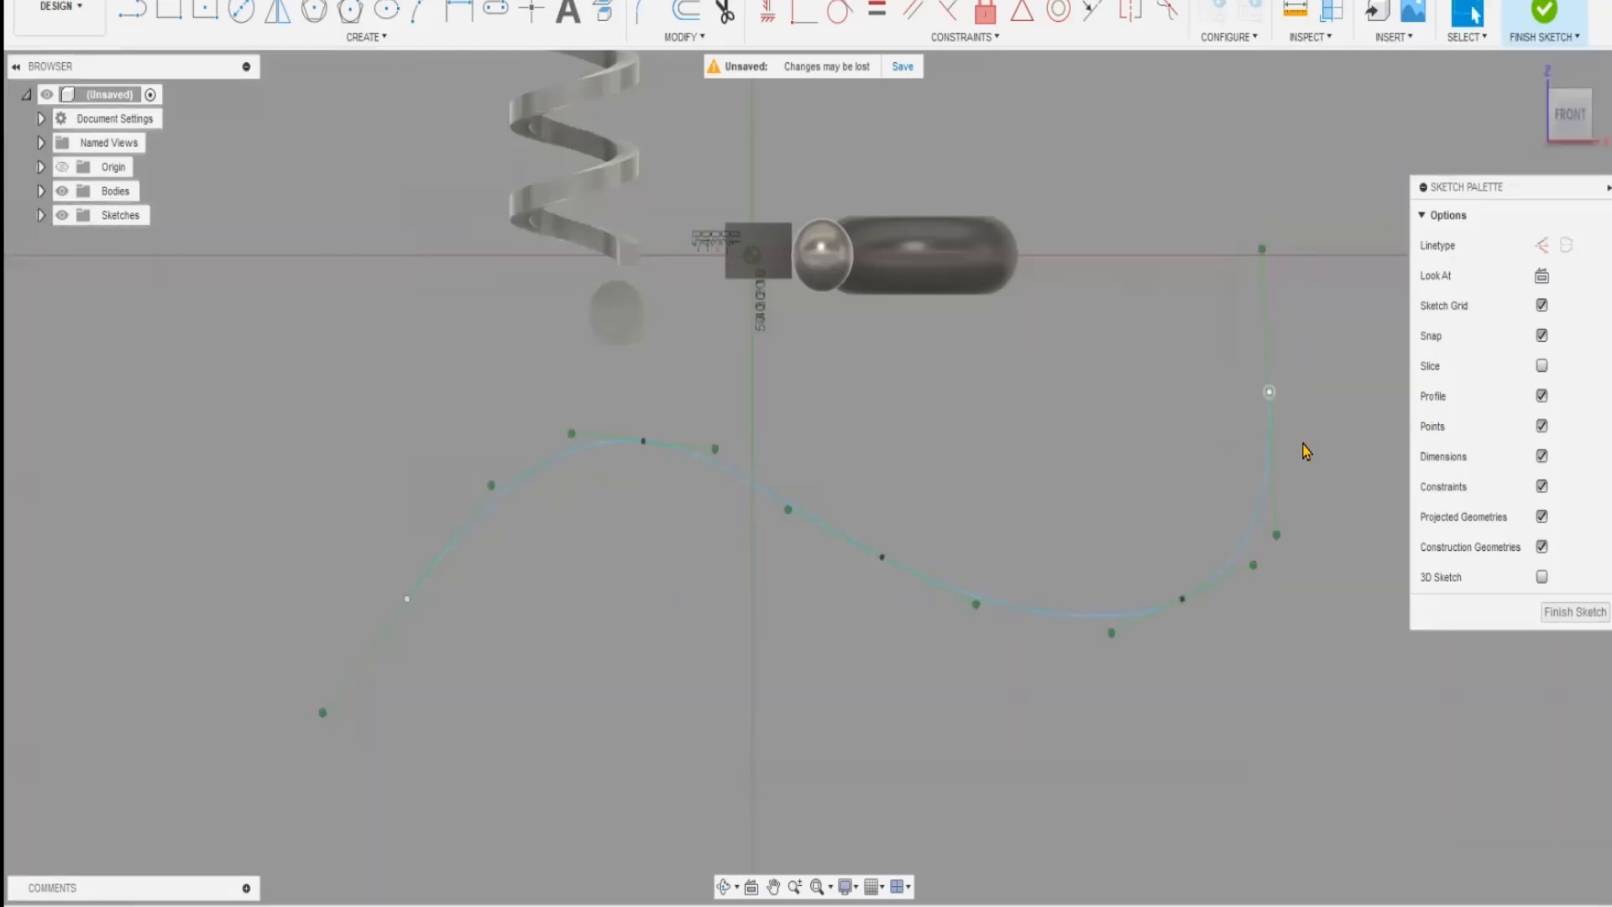
left_click(1575, 612)
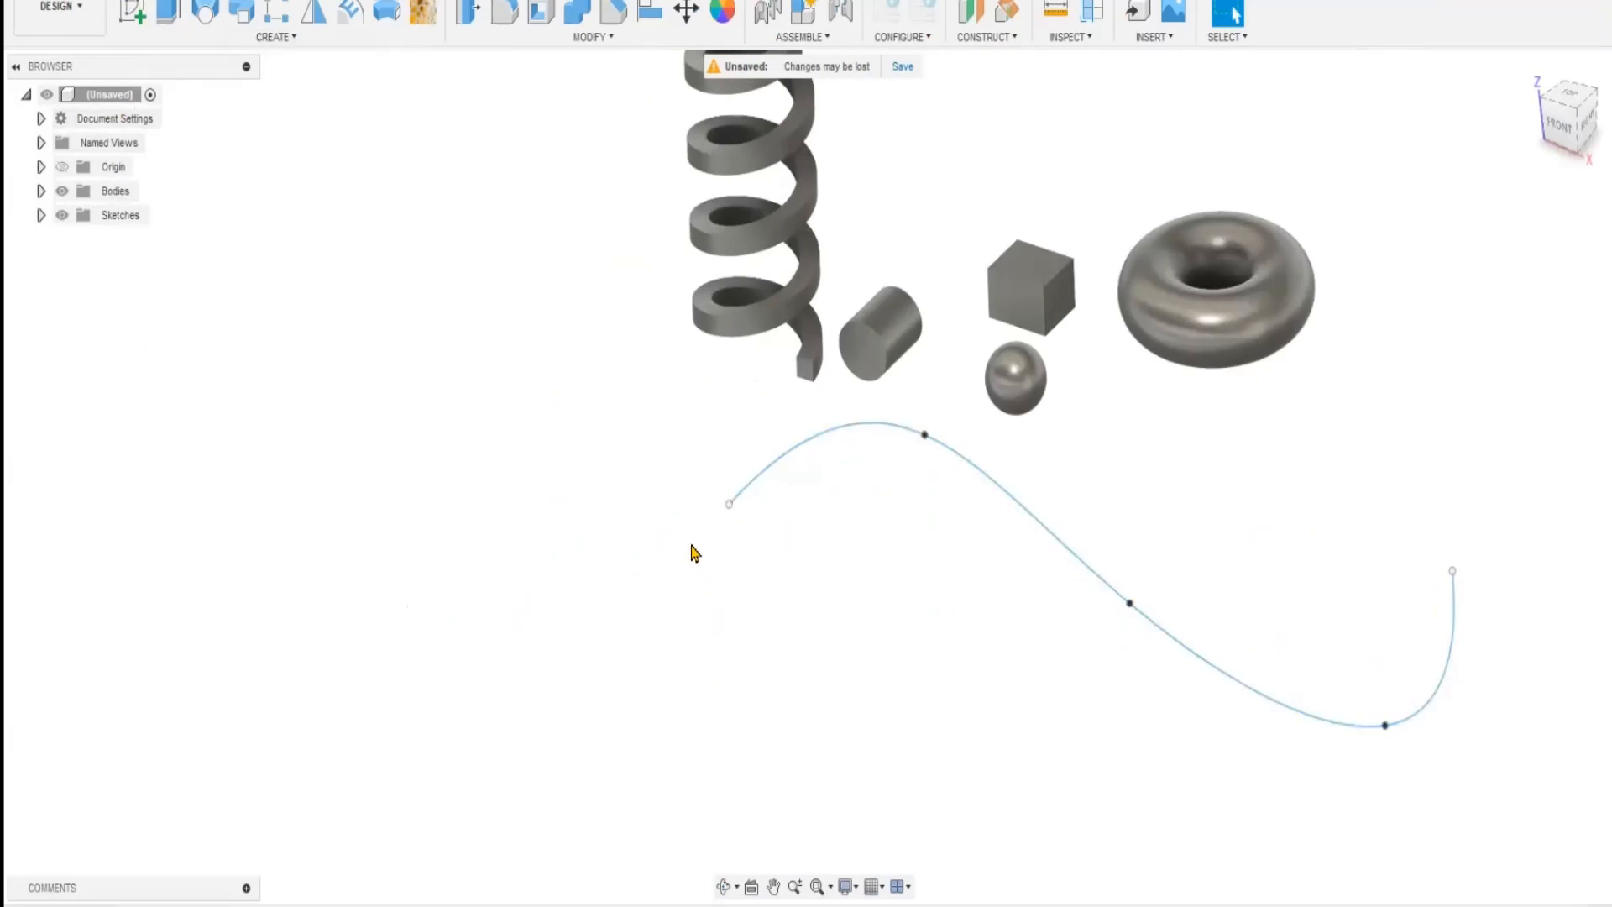
- Start a hollow circular Pipe along the spline and enlarge its section size to about 57 mm
left_click(270, 40)
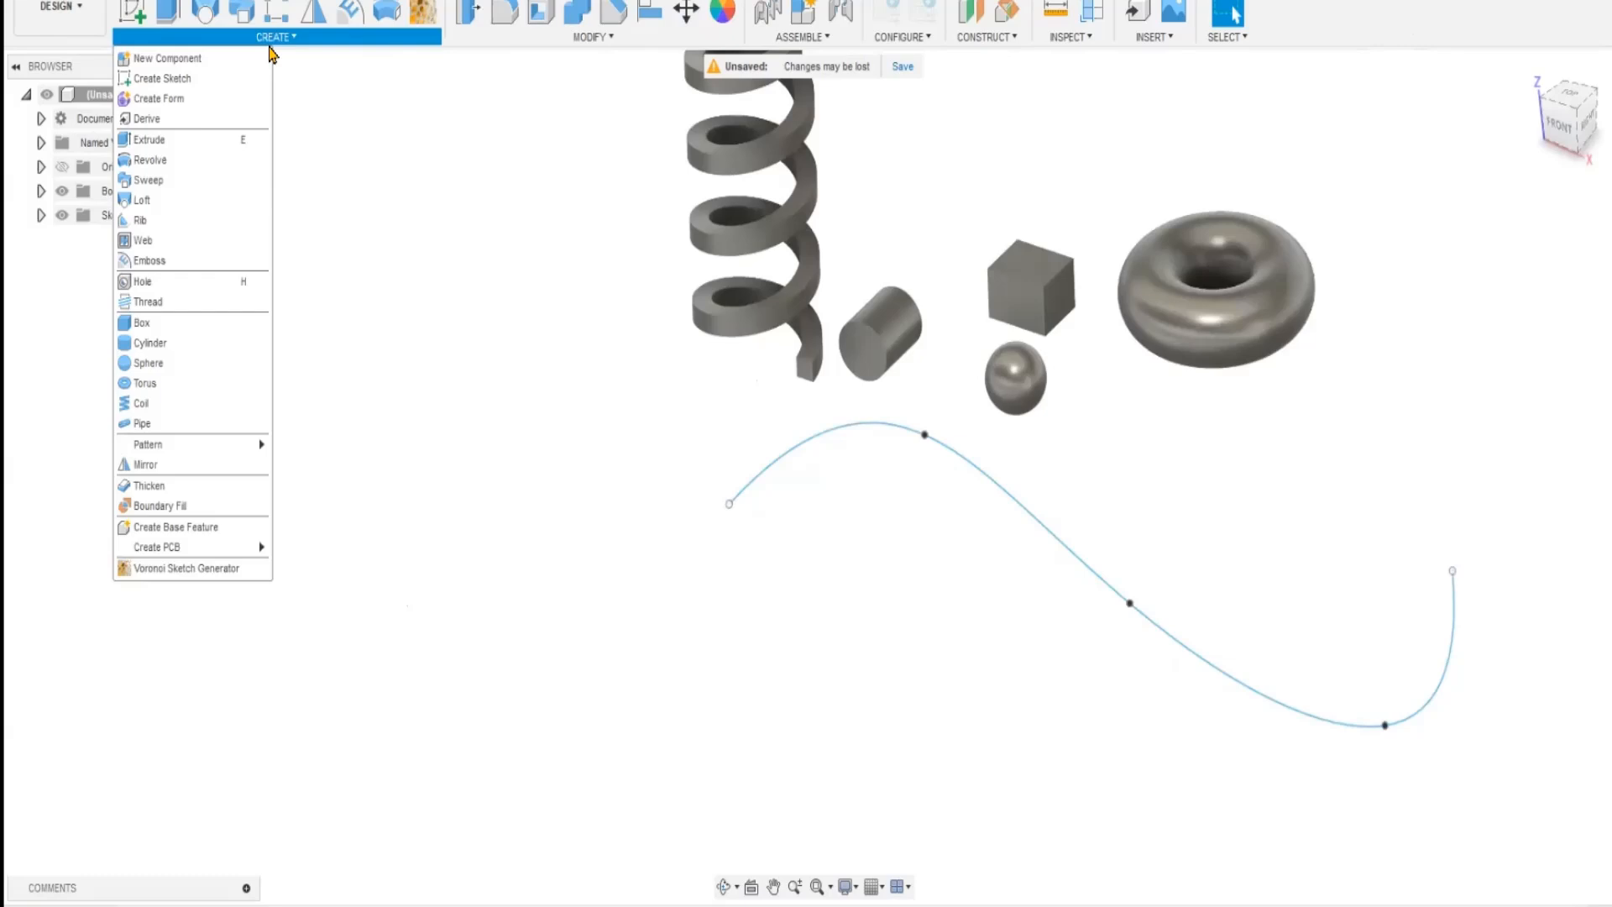
left_click(139, 424)
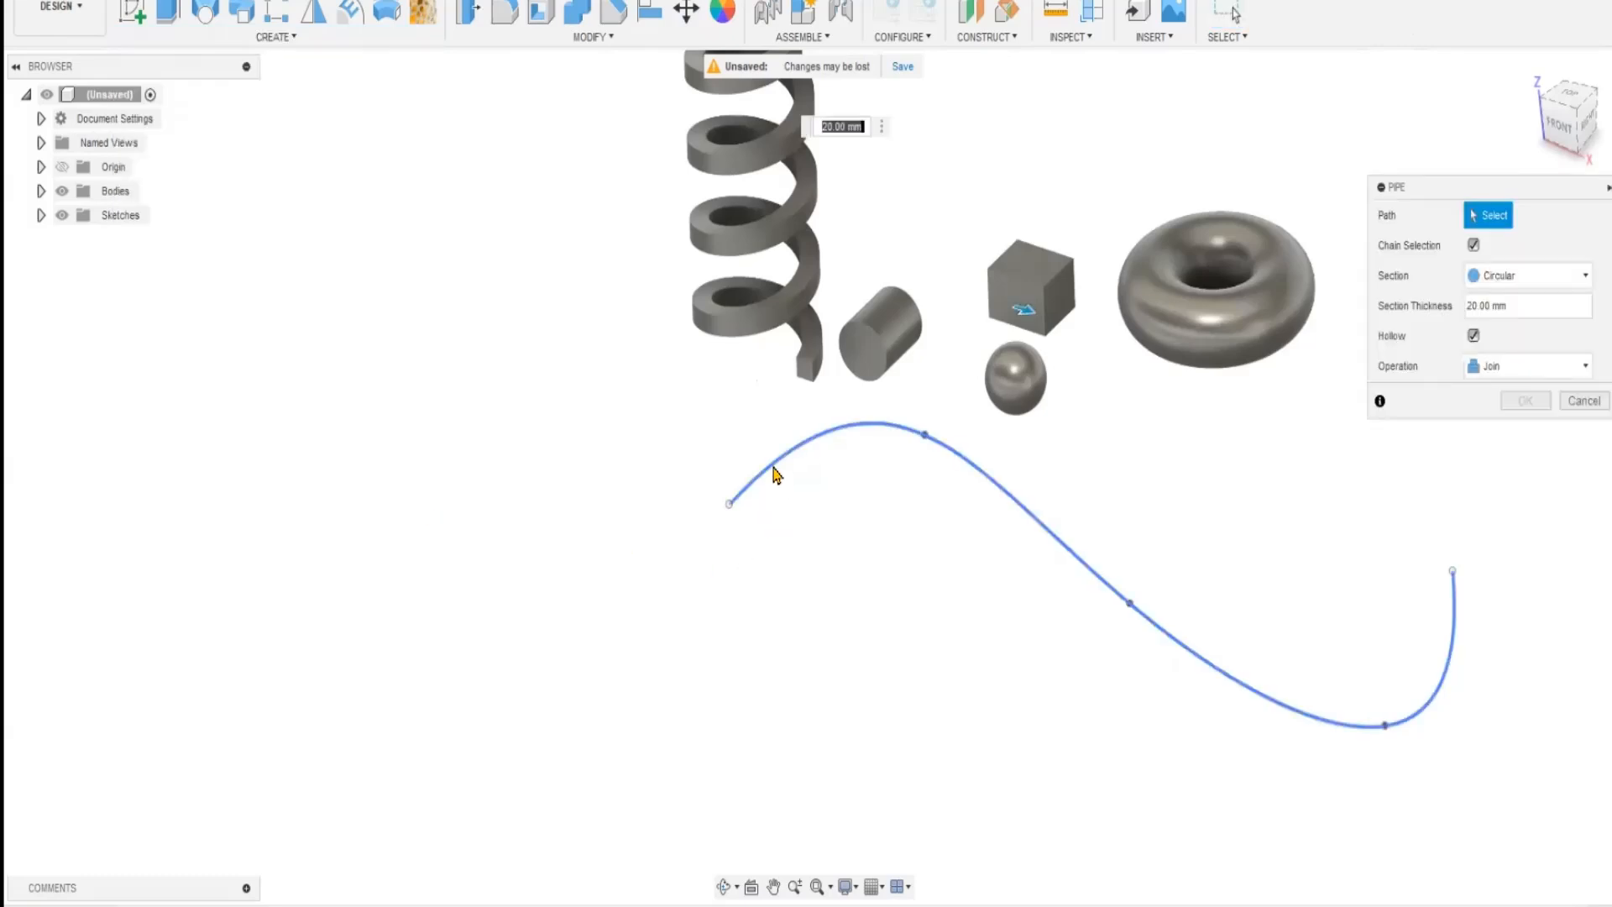
left_click(764, 486)
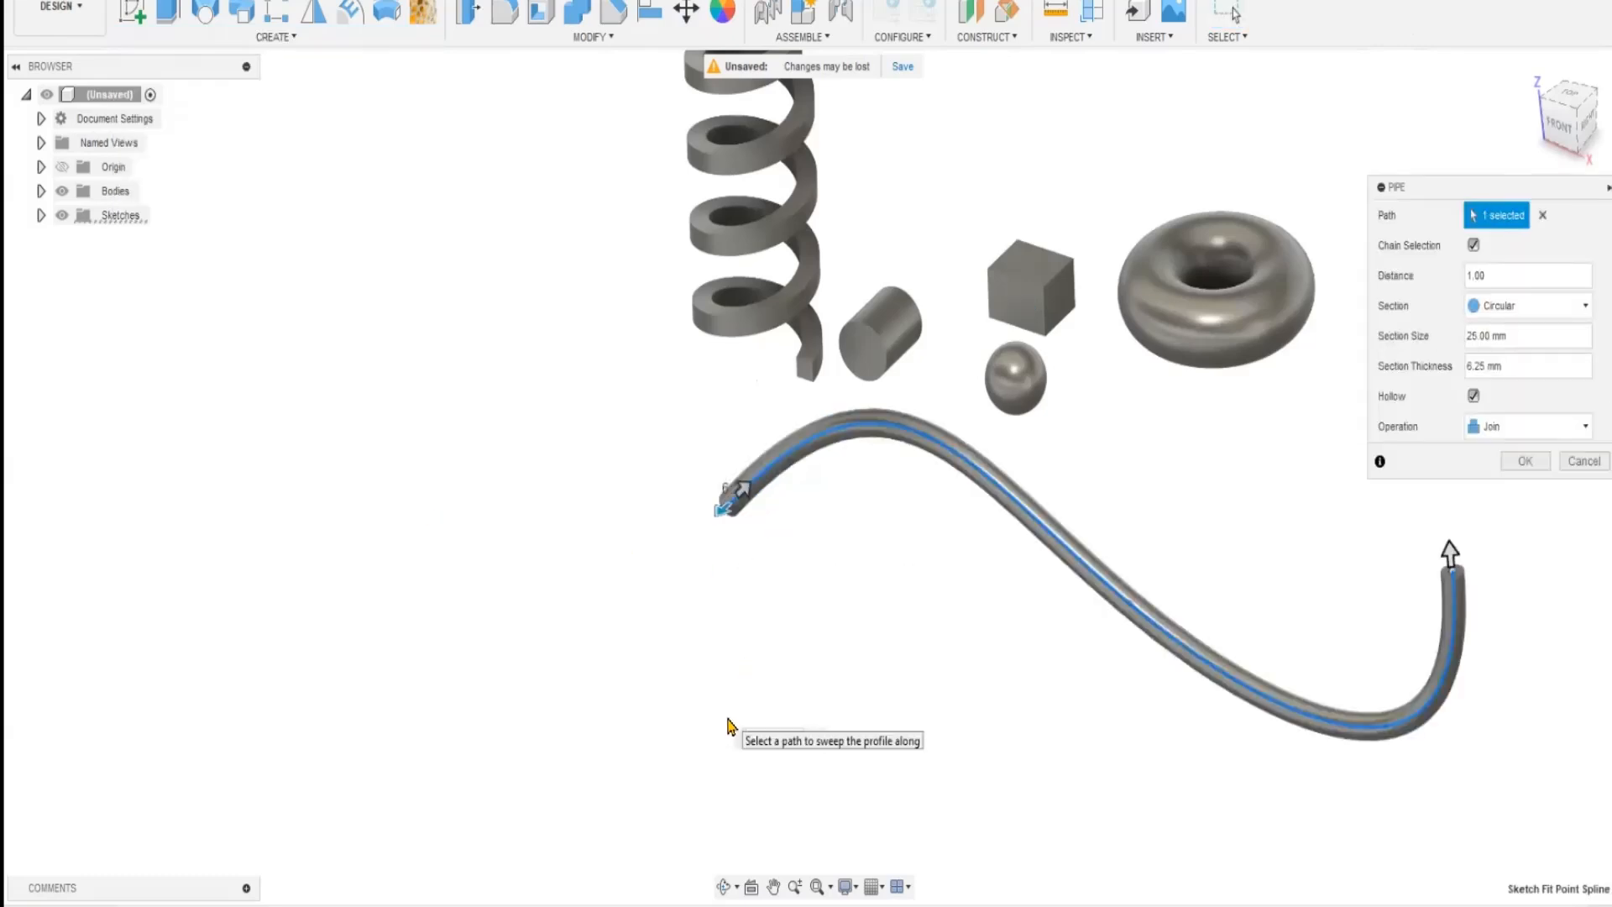
middle_click_drag(731, 723, 558, 734)
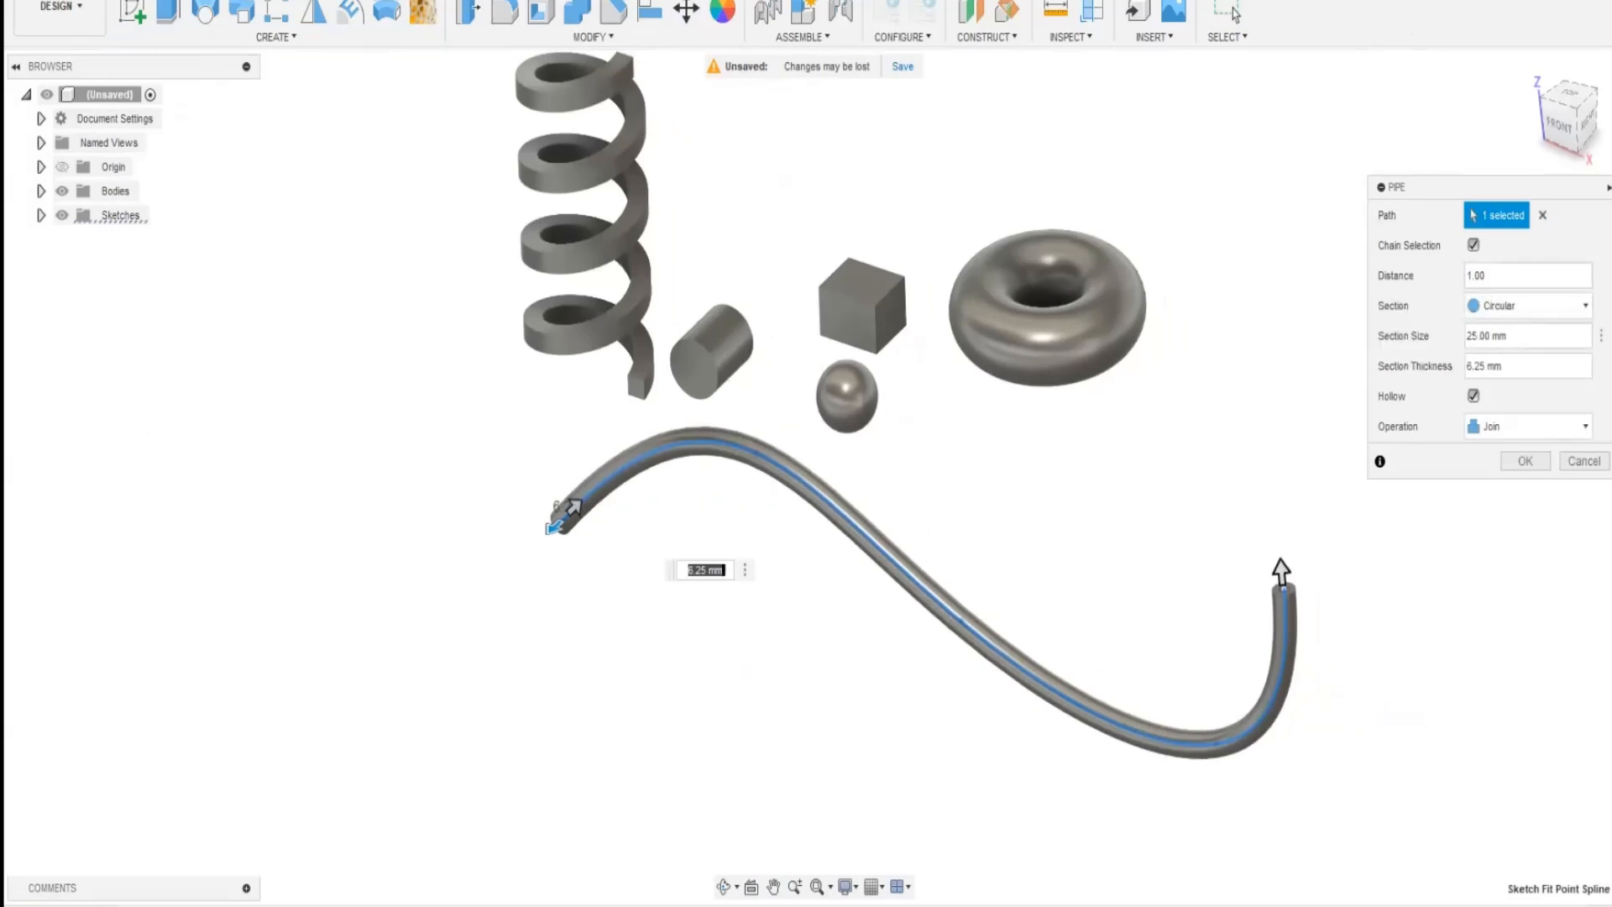
left_click_drag(1404, 188, 1277, 147)
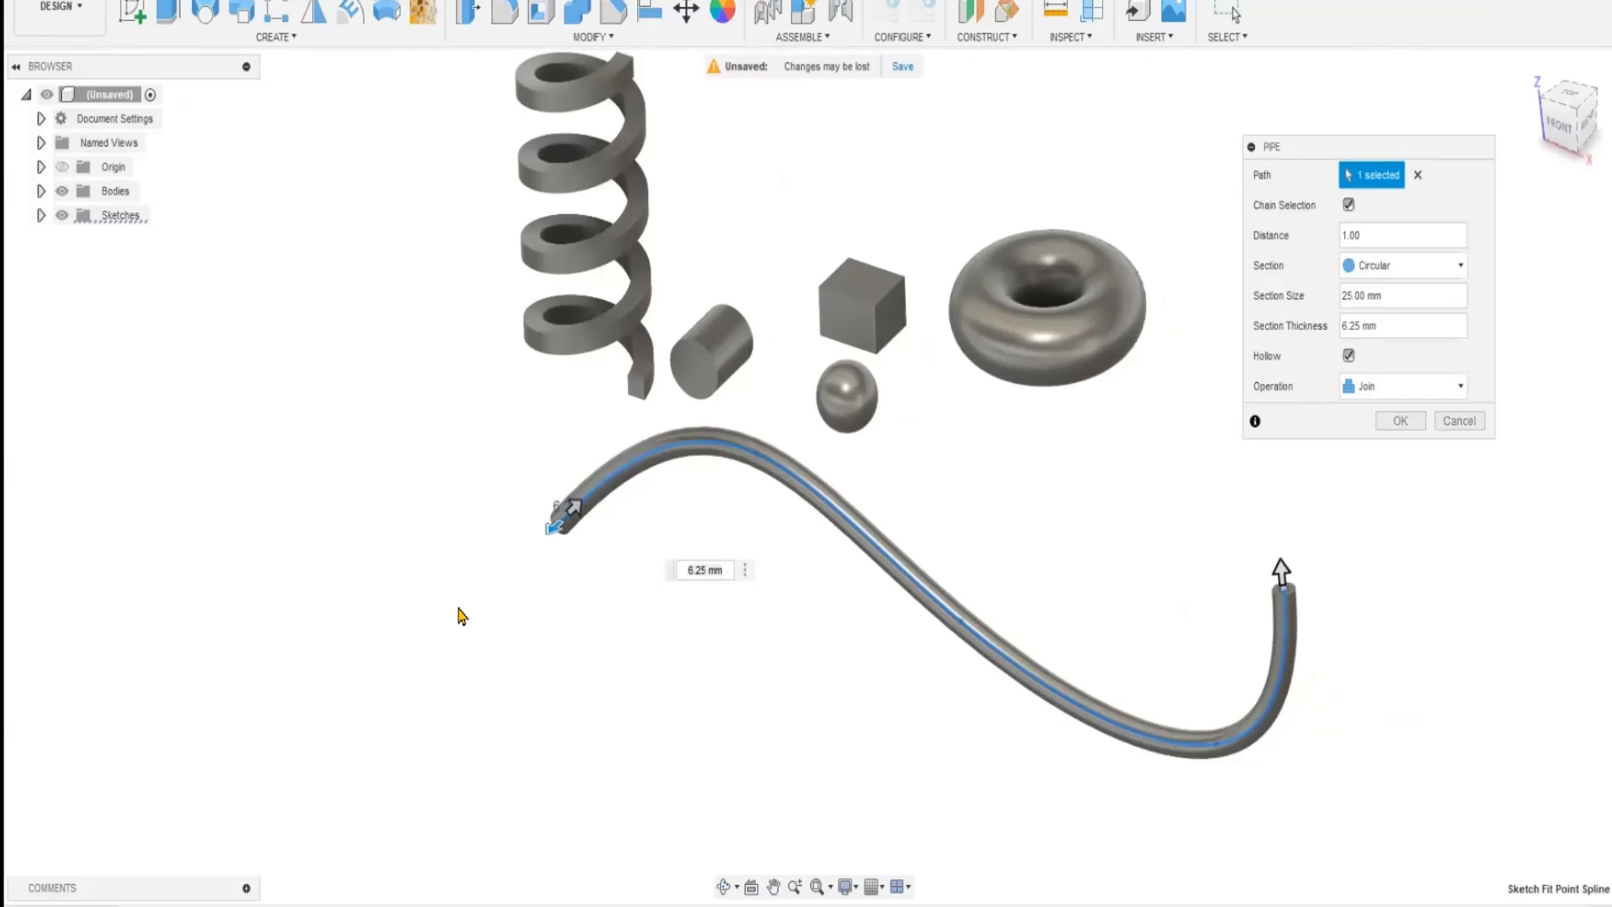
mouse_move(574, 510)
left_mouse_down()
mouse_move(588, 496)
mouse_move(576, 501)
left_mouse_up()
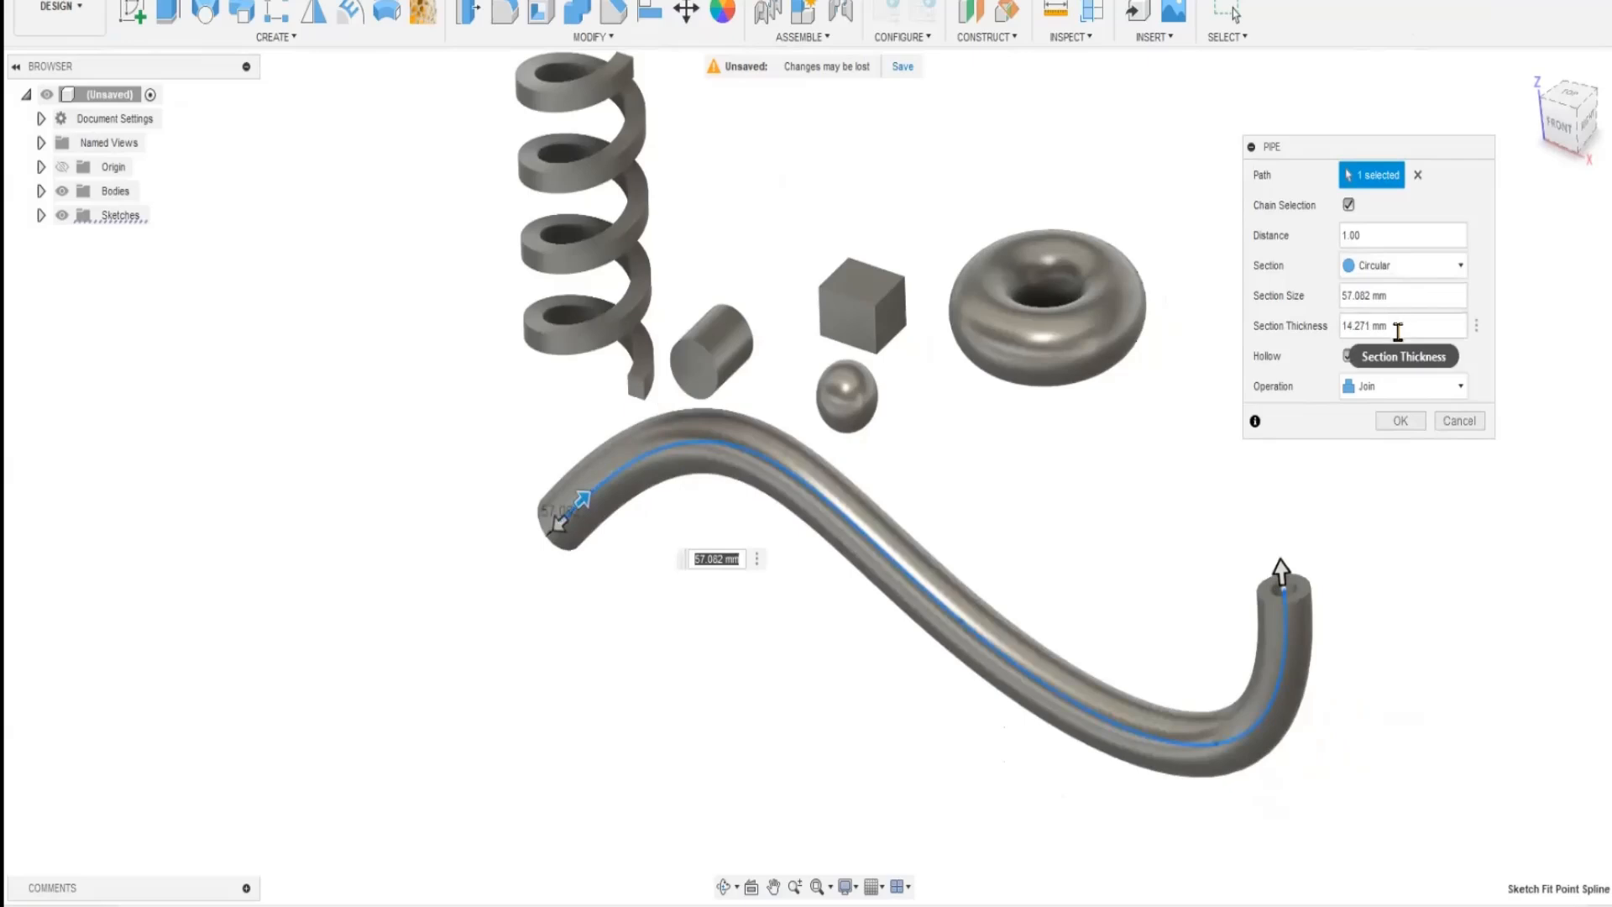
- Try the Square and Triangular sections for the pipe and return to Circular
left_click(1461, 268)
left_click(1394, 309)
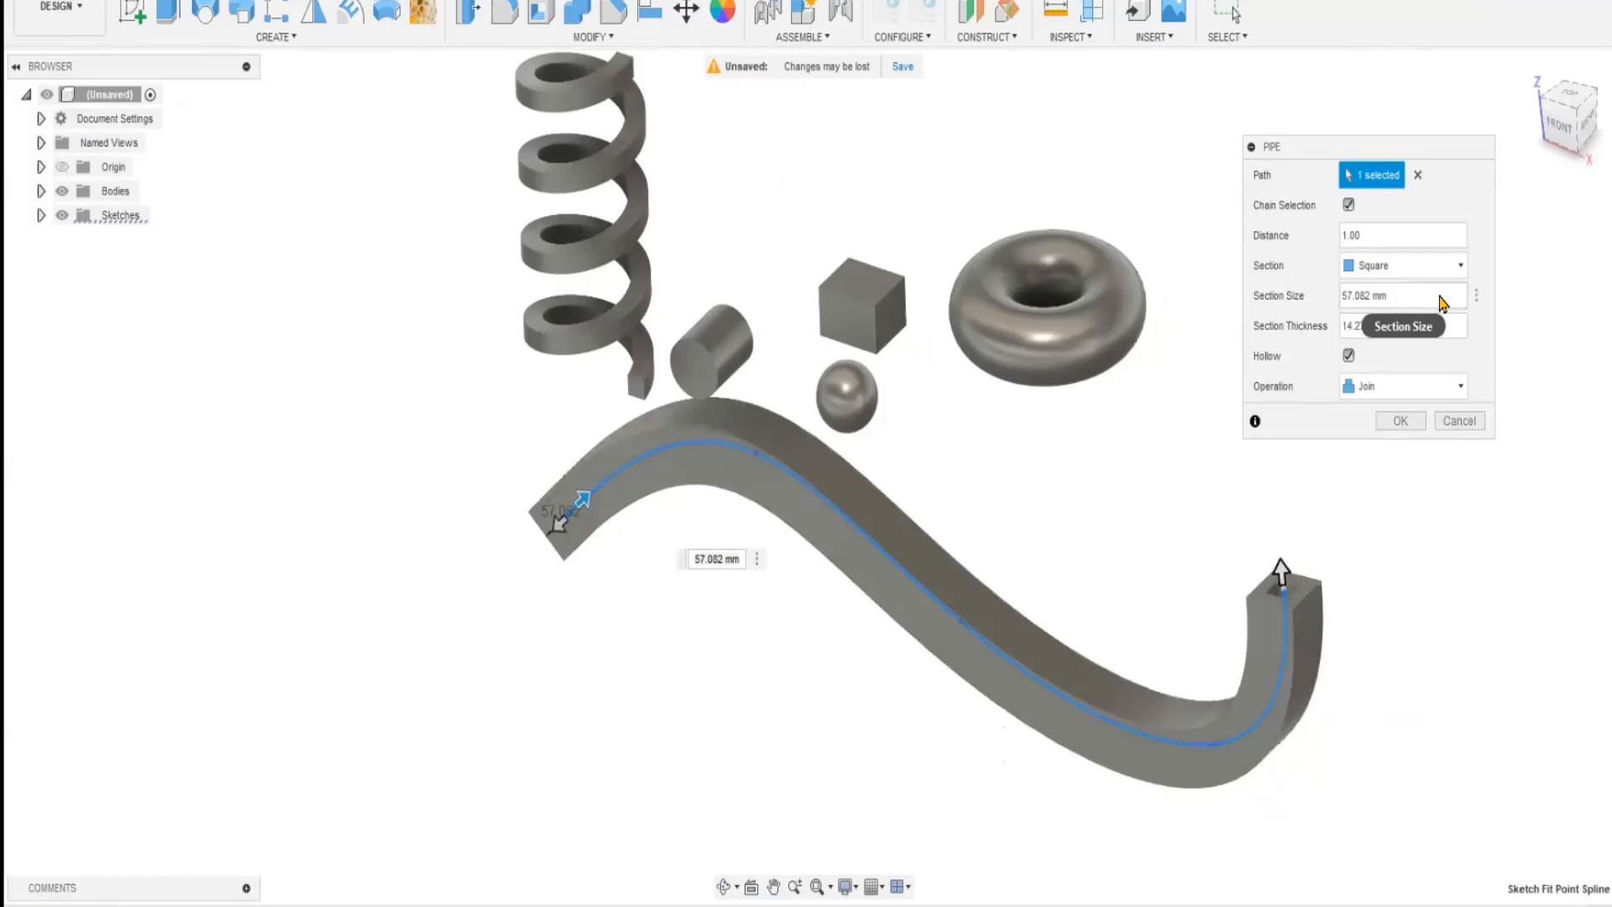
left_click(1459, 266)
left_click(1387, 331)
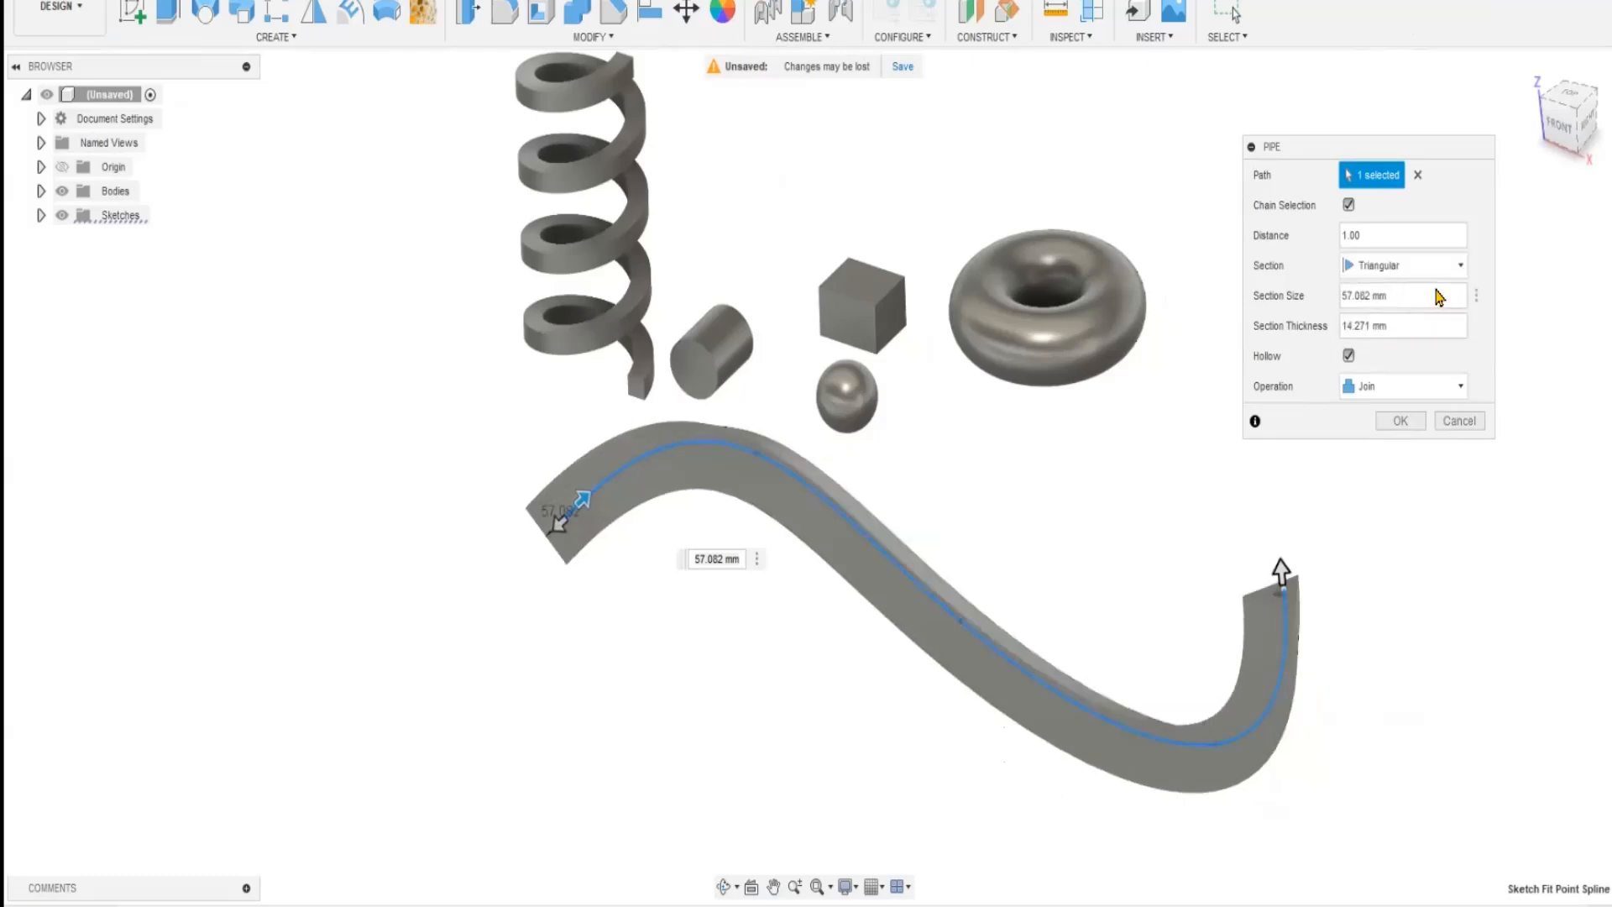
left_click(1460, 265)
left_click(1368, 289)
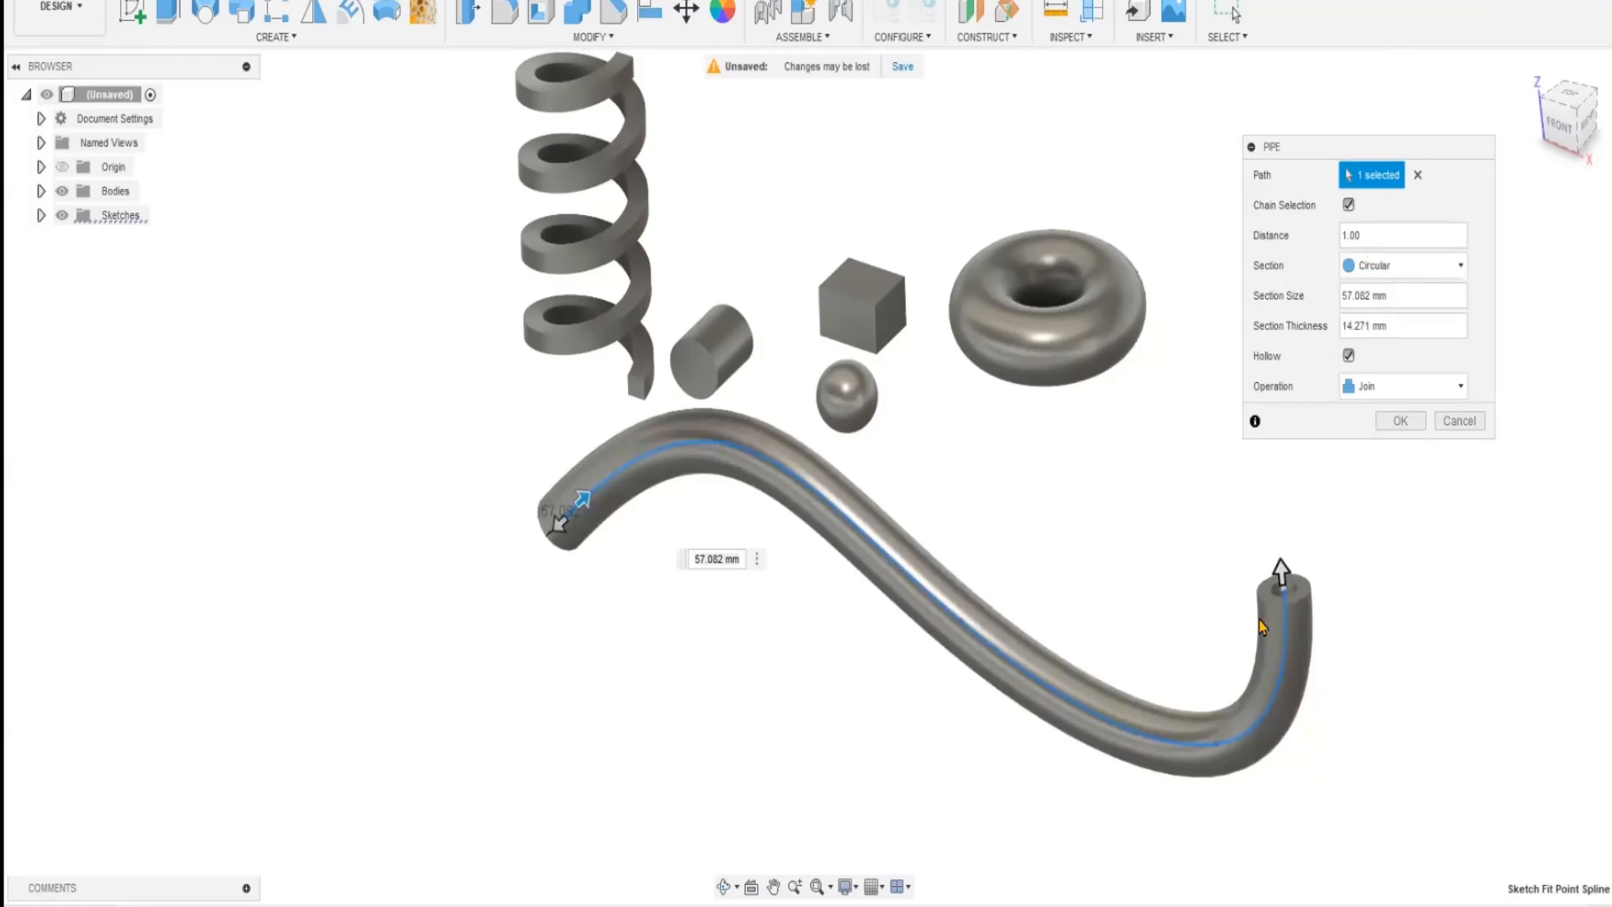
- Shorten the pipe to a distance of 0.50 along the path, and restore the distance to 1
left_click_drag(1282, 567, 948, 642)
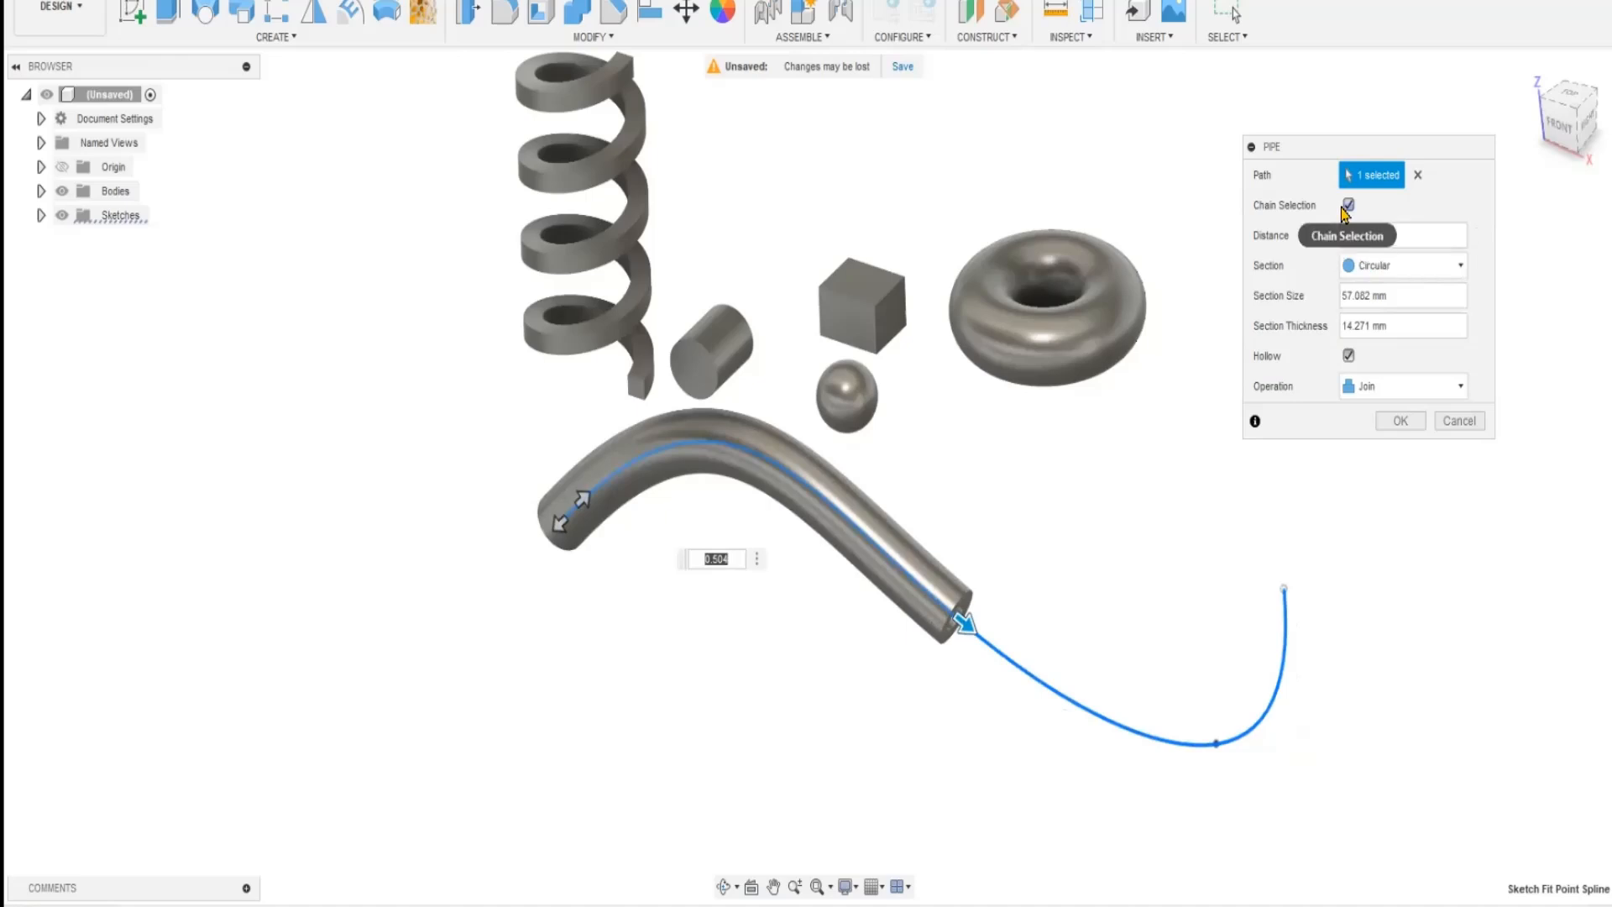
left_click(1376, 234)
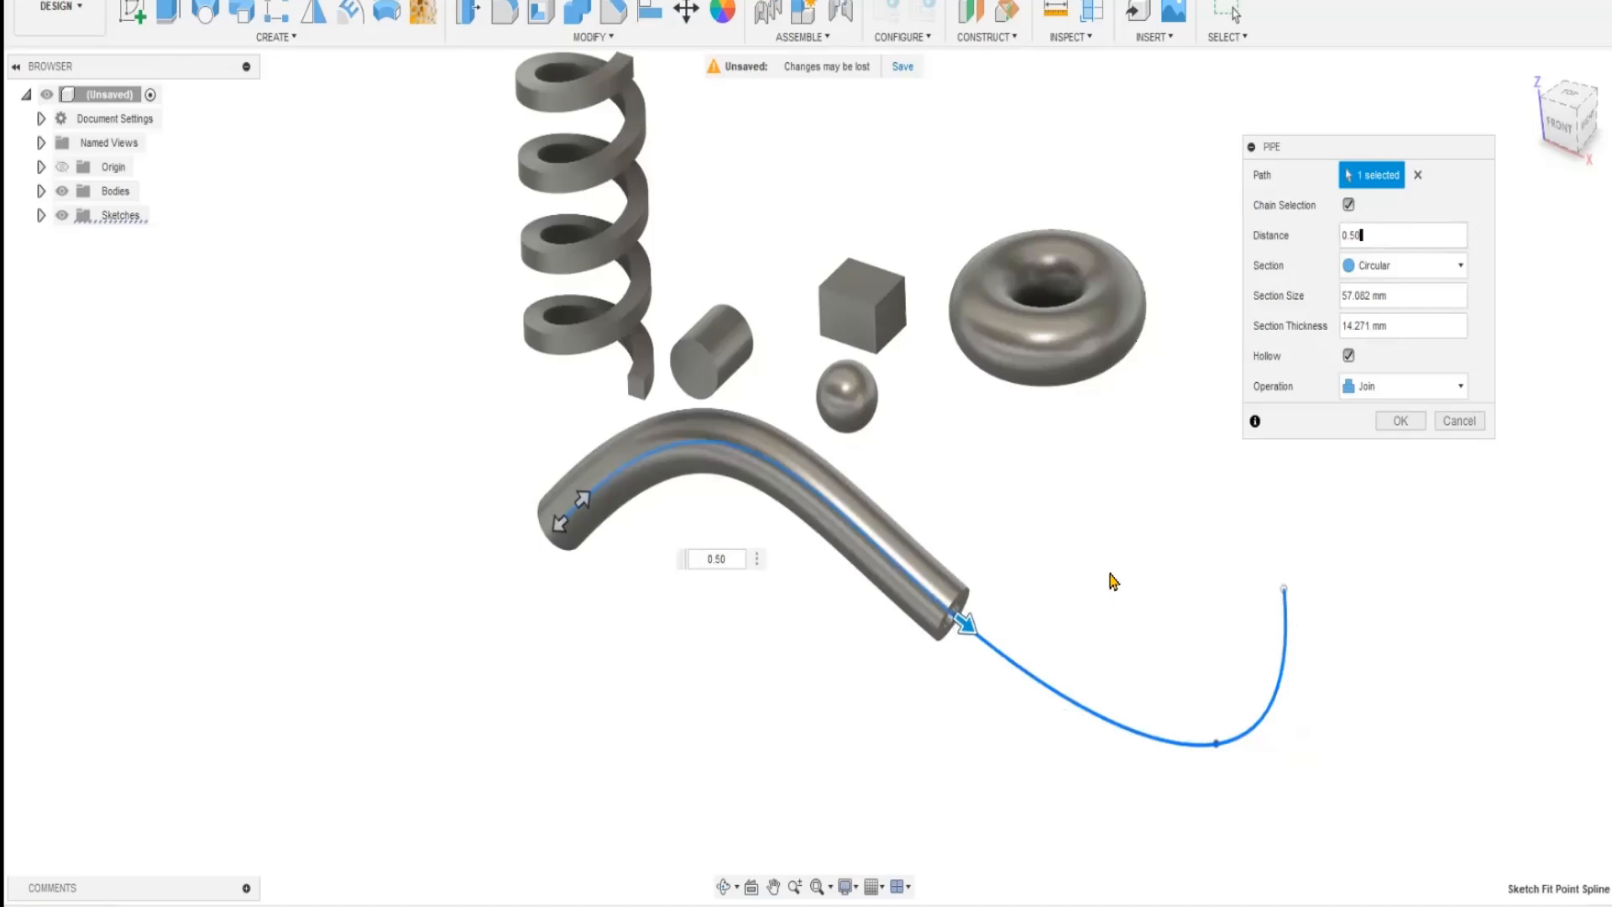
key("Return")
type("1")
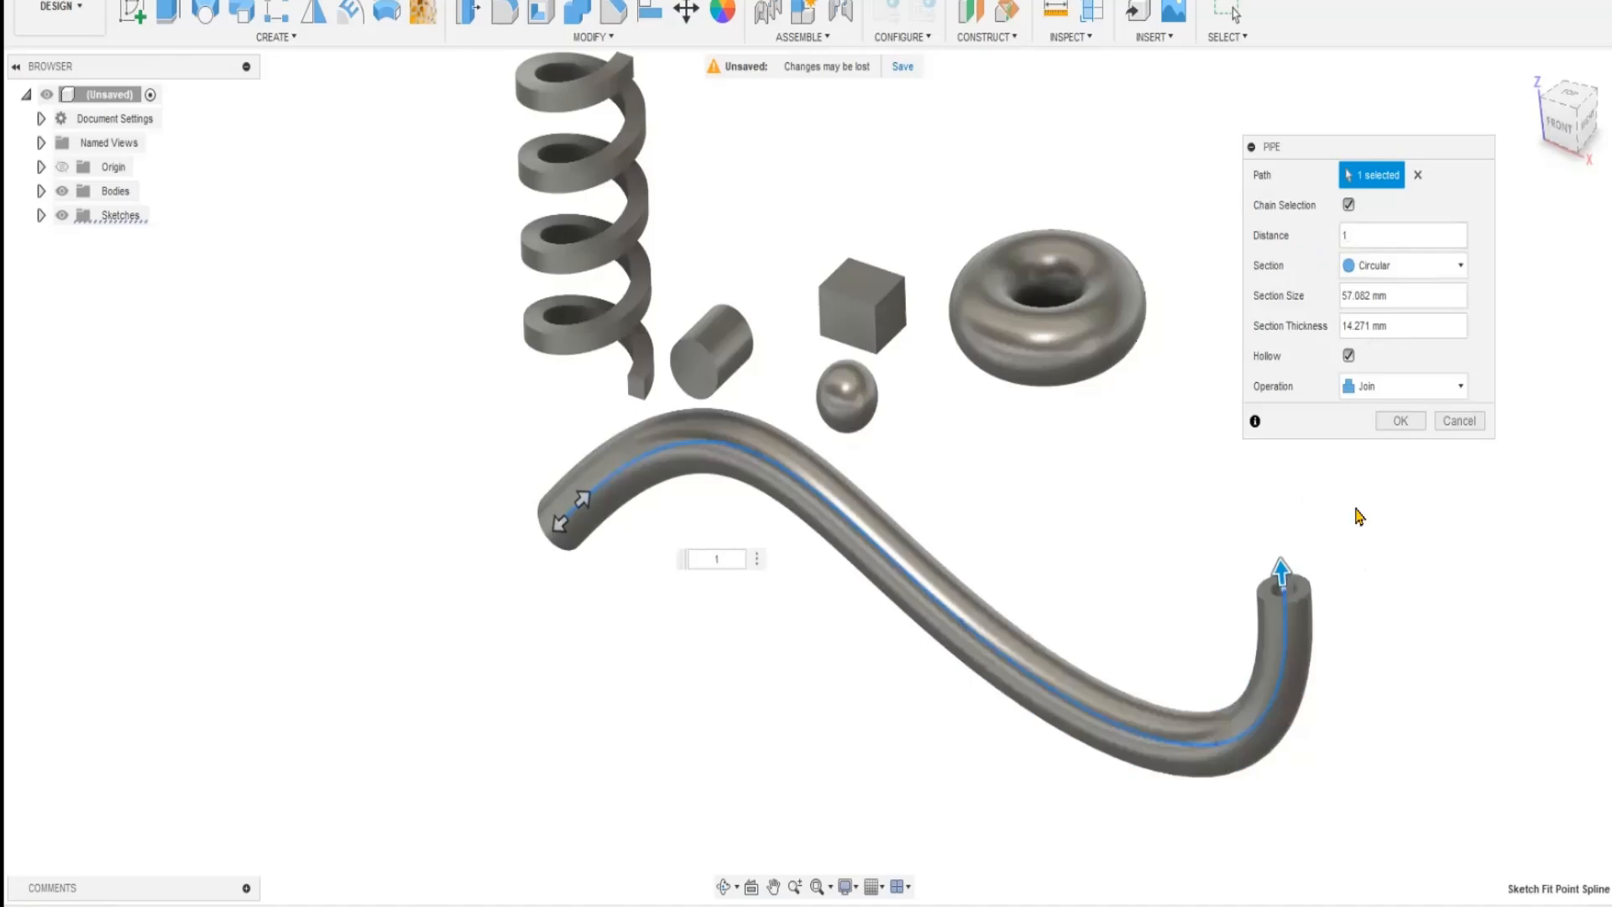
- Switch the pipe's section to Square once more and set it back to Circular
left_click(1403, 297)
middle_click_drag(1407, 633, 1126, 672)
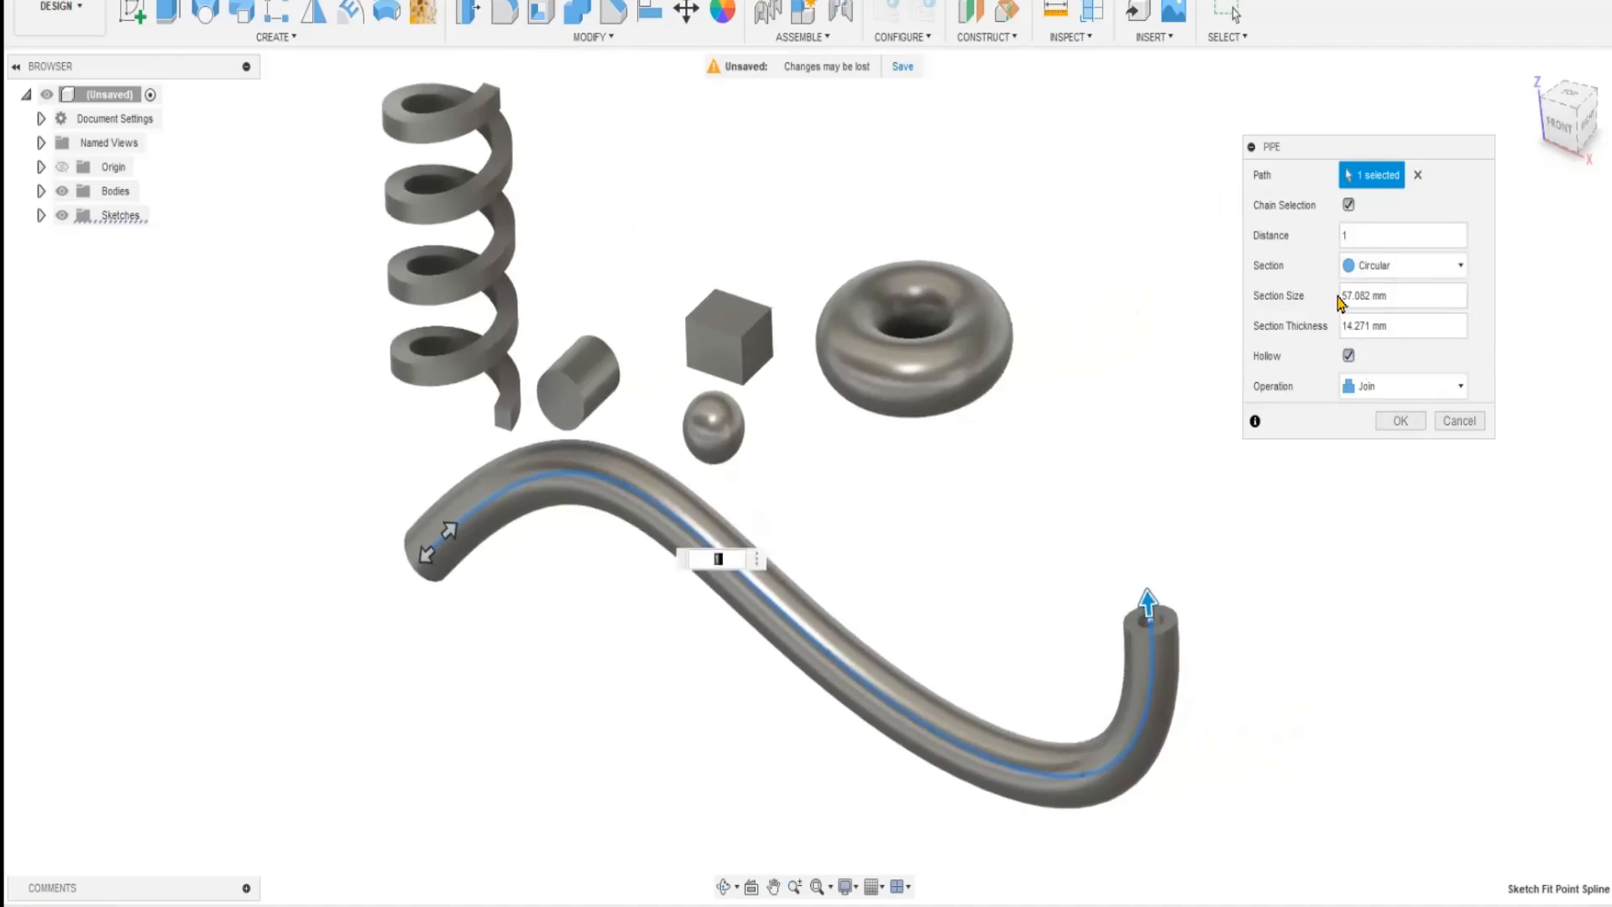
left_click(1462, 273)
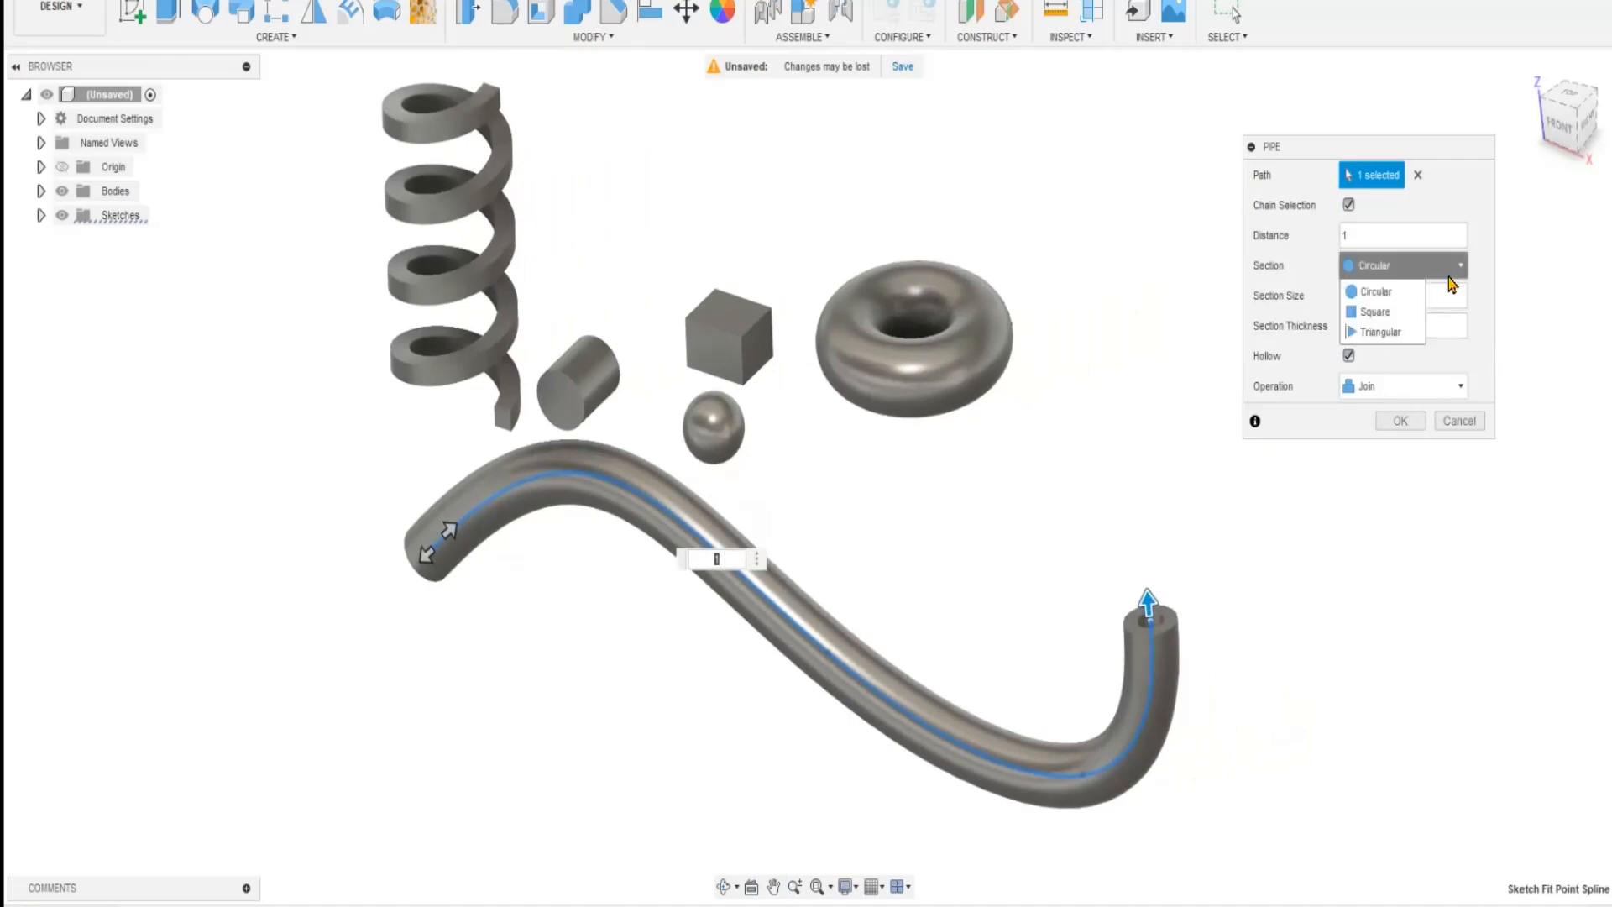
left_click(1387, 317)
left_click(1462, 273)
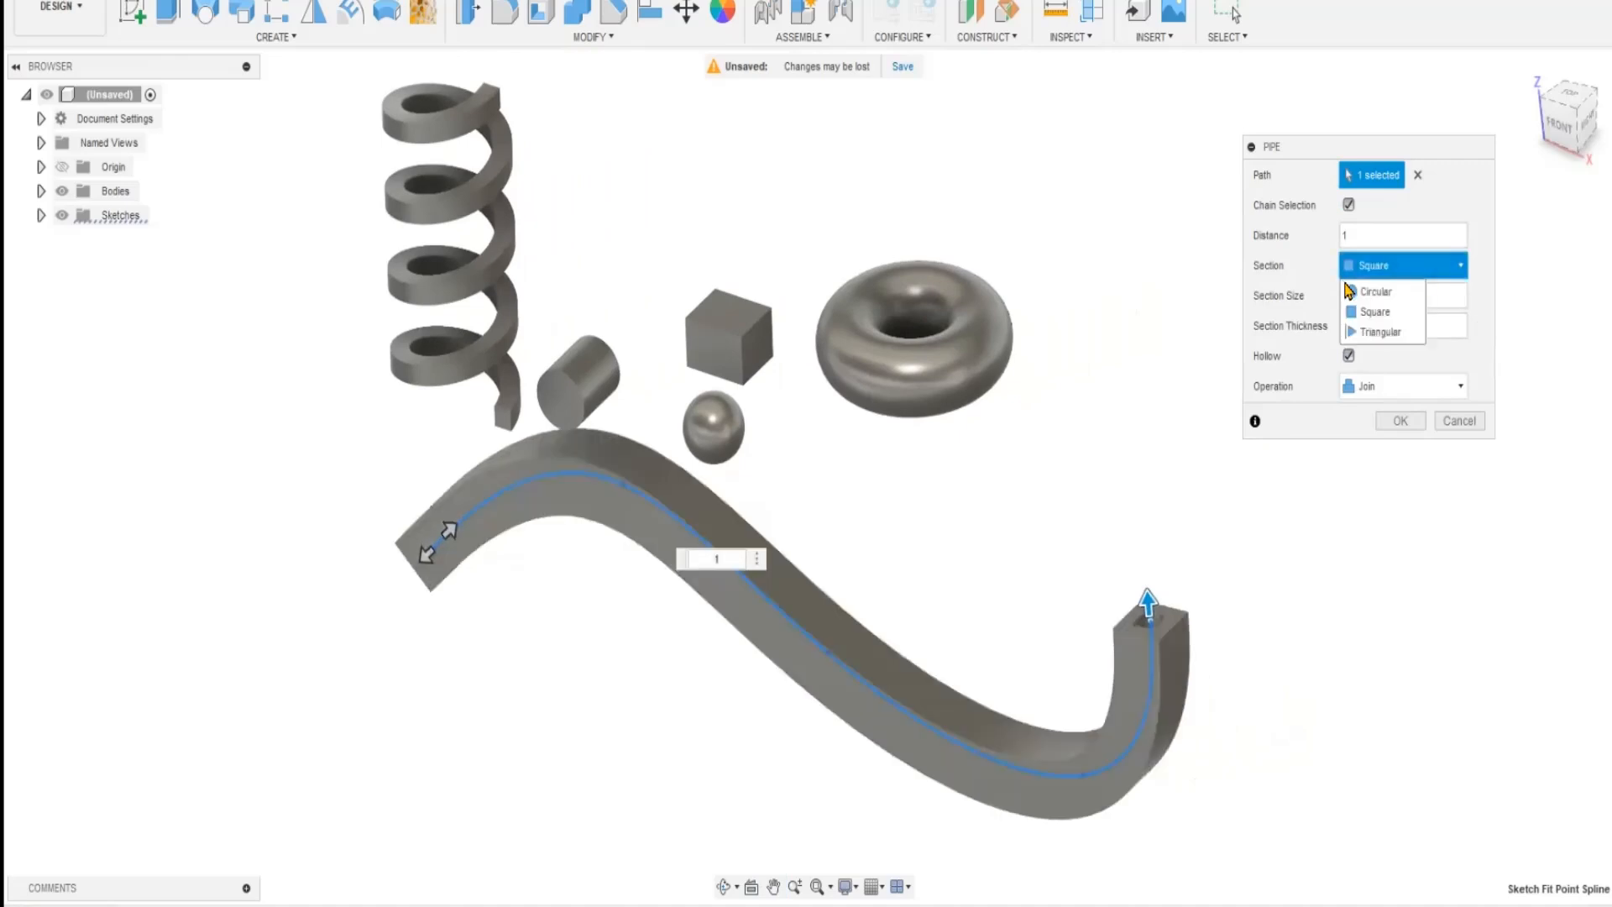
left_click(1377, 296)
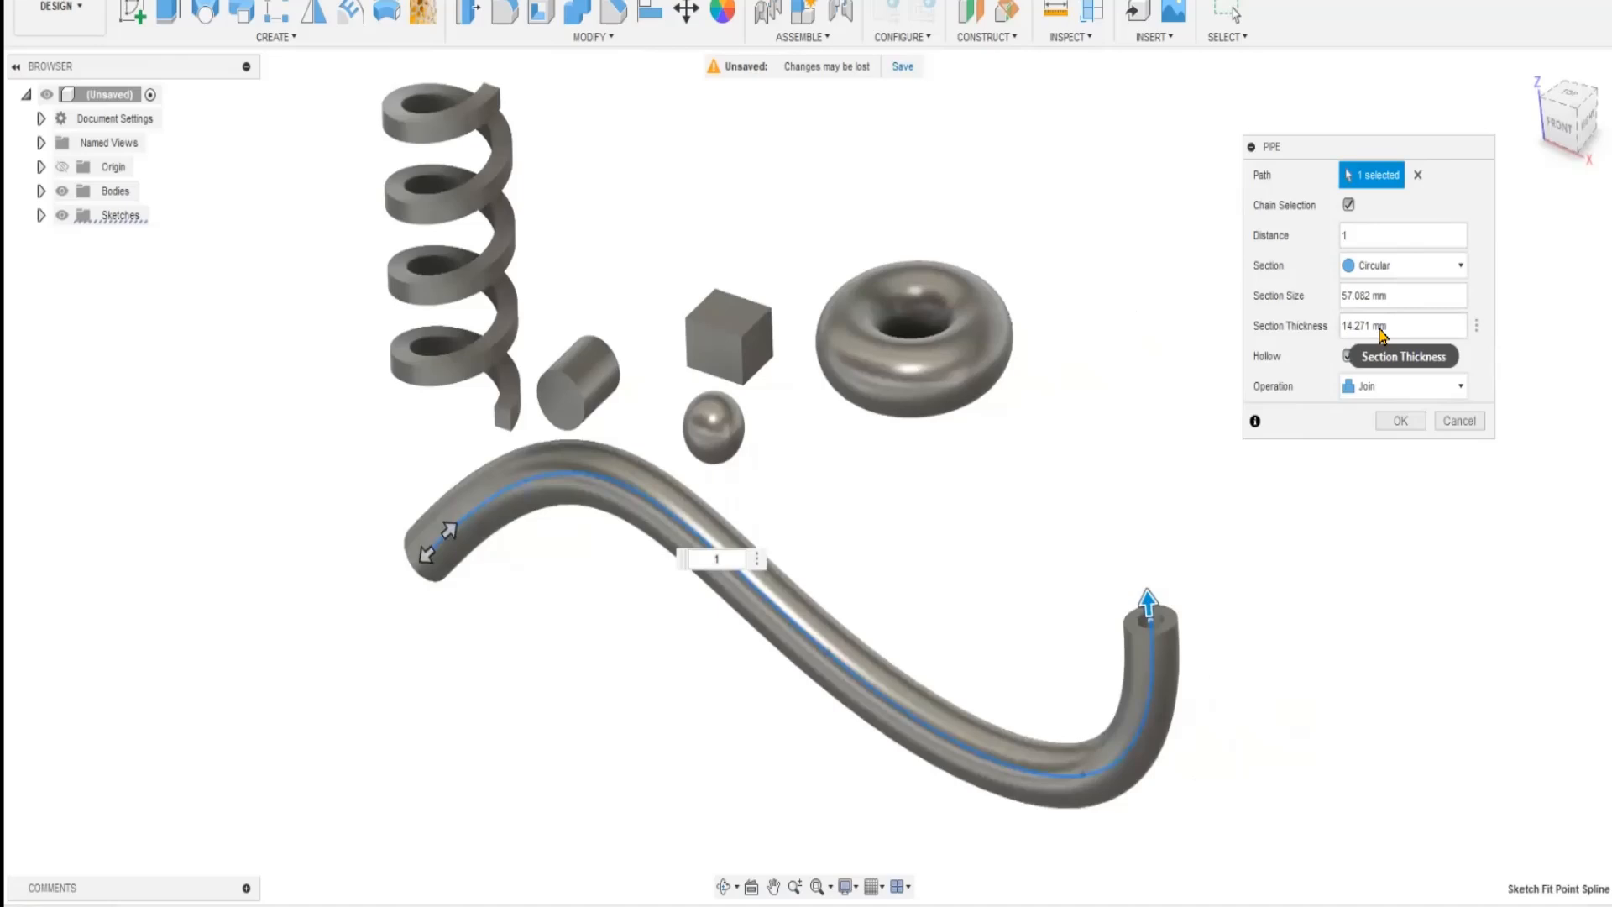
- Set the hollow pipe's section thickness to 2 mm
scroll(1187, 486, "up", 5)
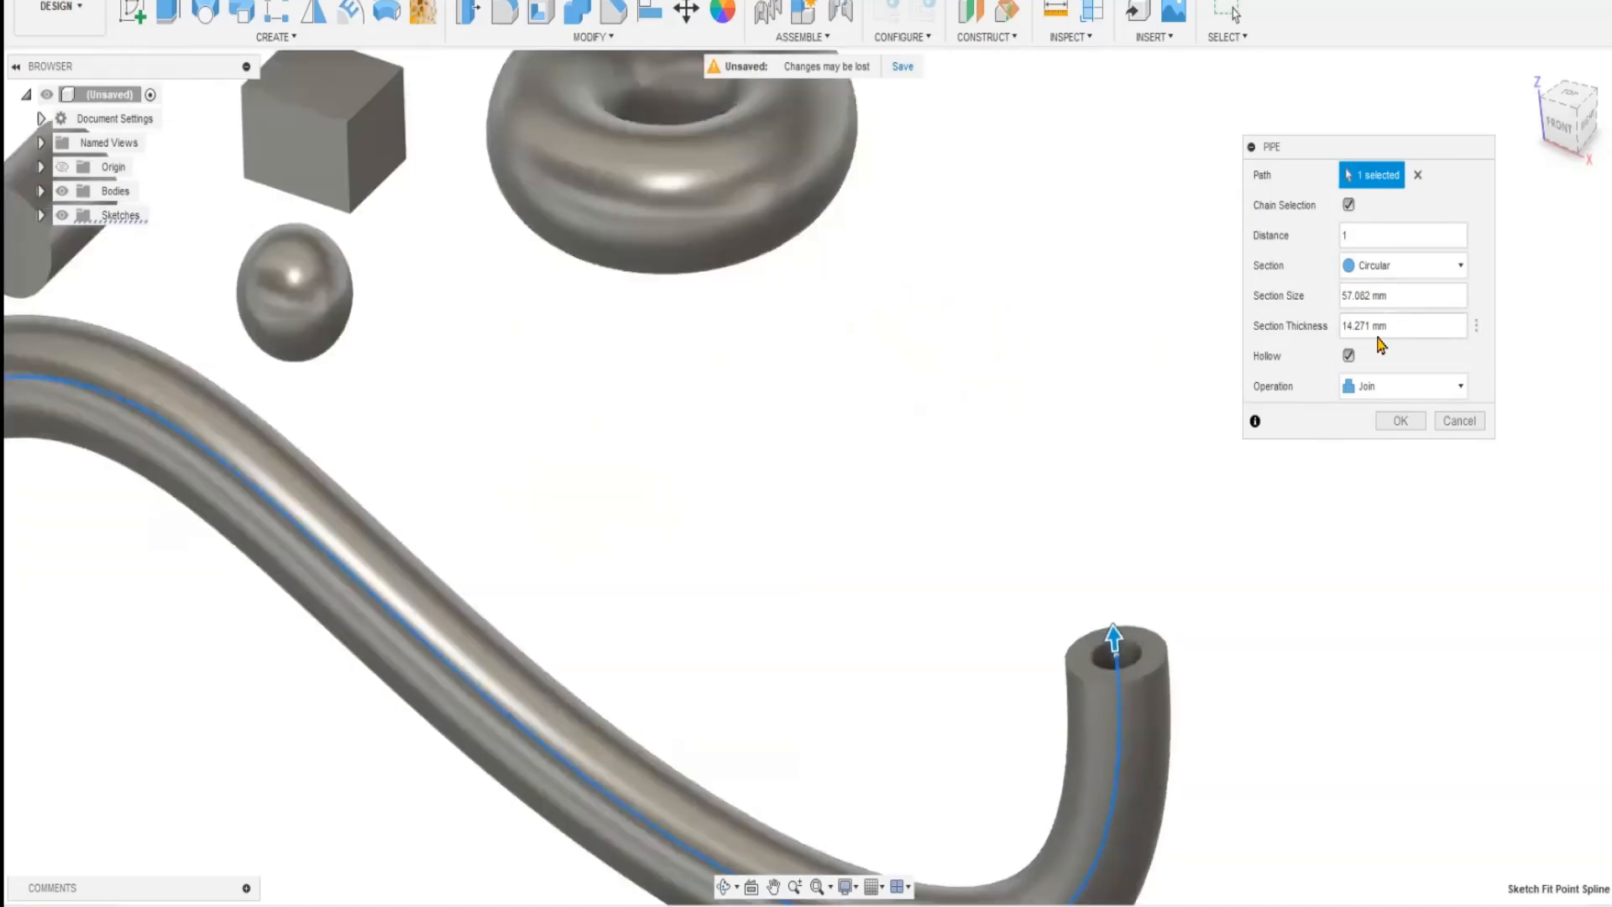
left_click(1367, 327)
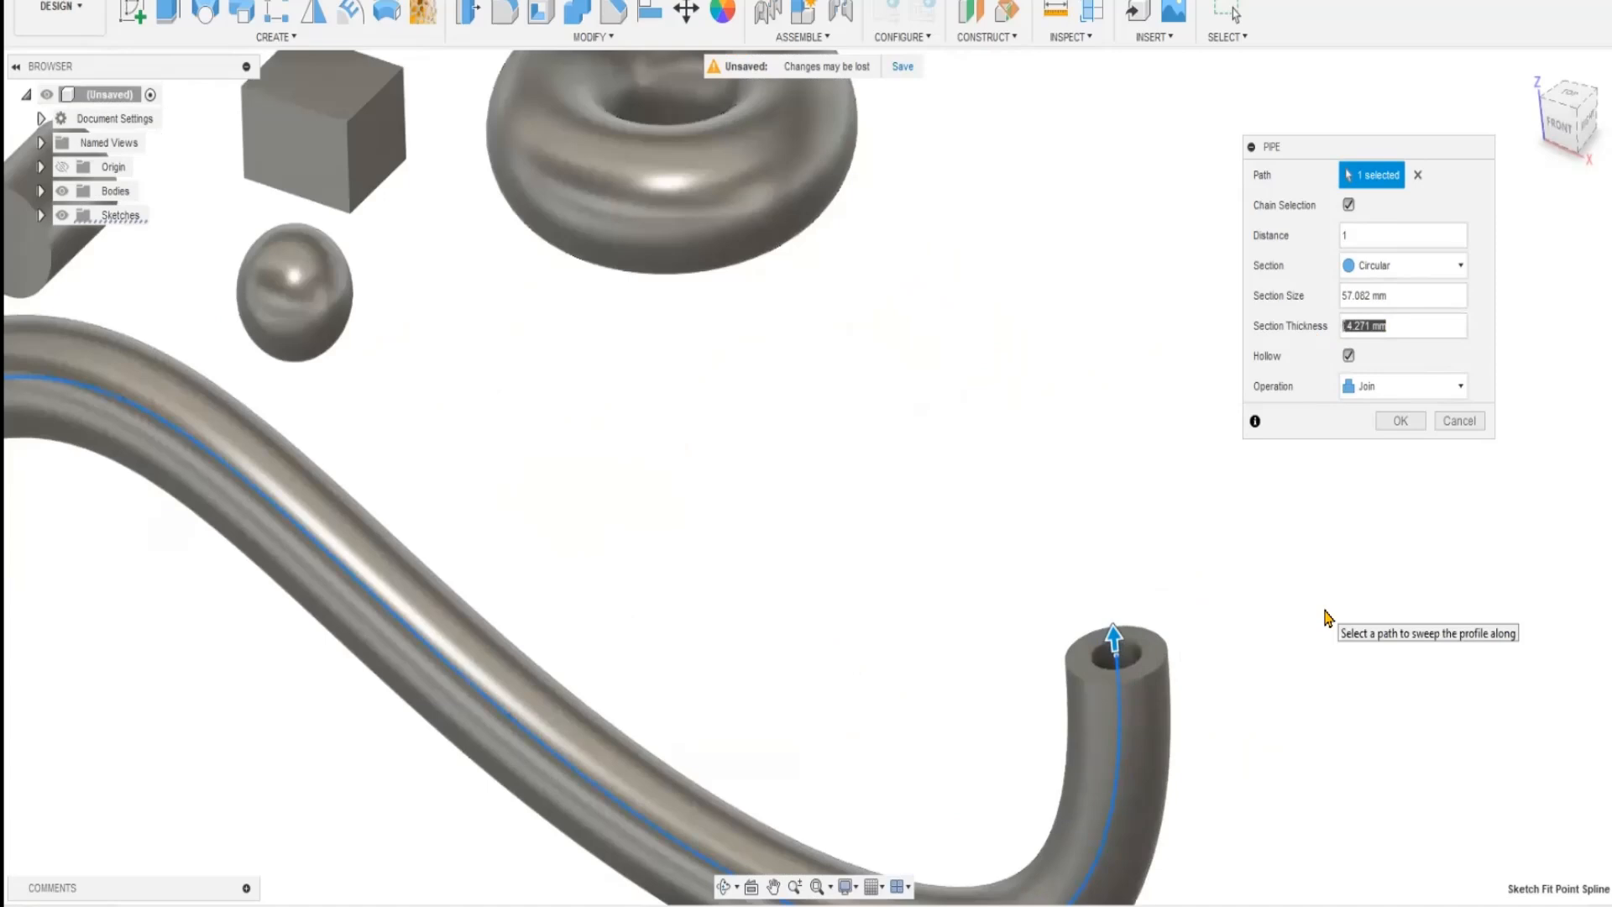
type("2")
key("Tab")
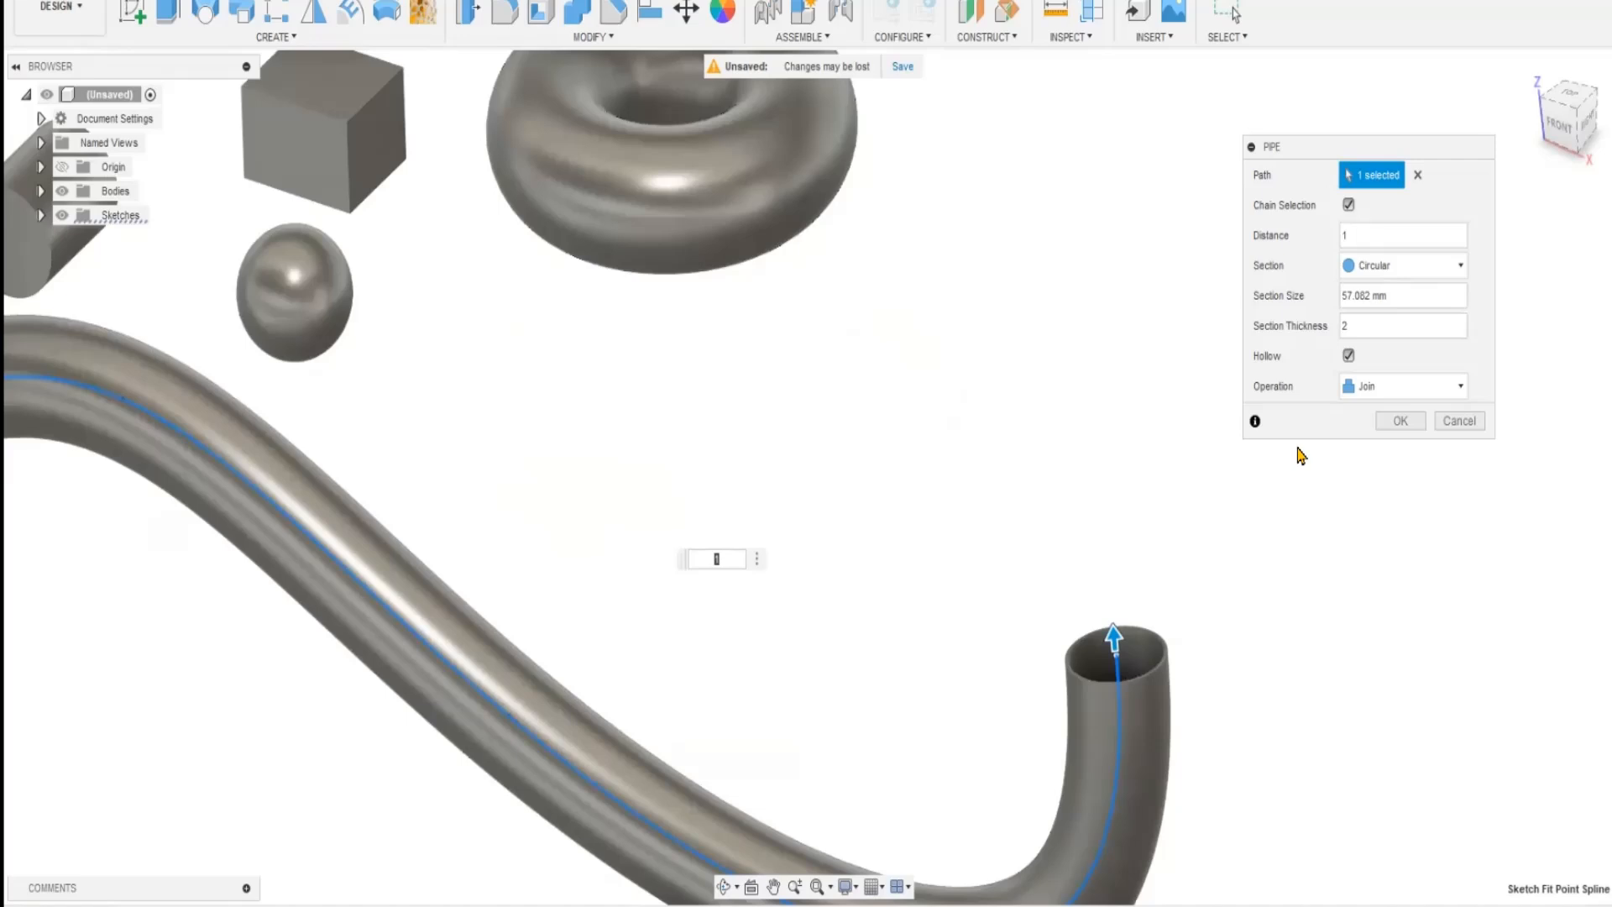
- Turn off the pipe's Hollow option to compare it as a solid, and turn Hollow back on
left_click(1349, 356)
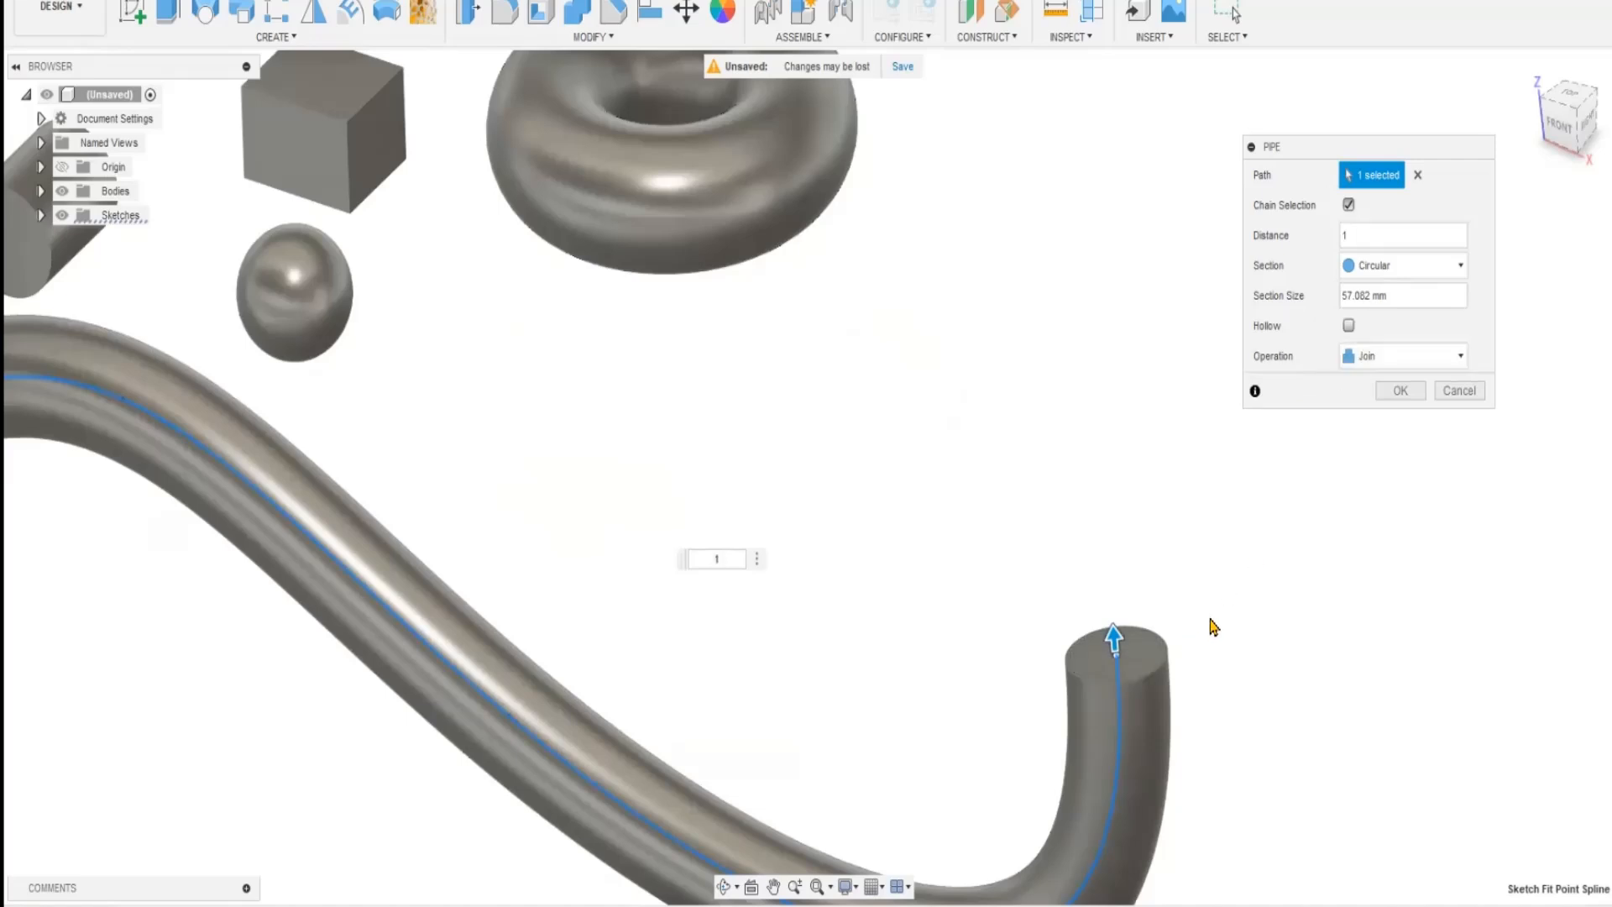
left_click(1347, 326)
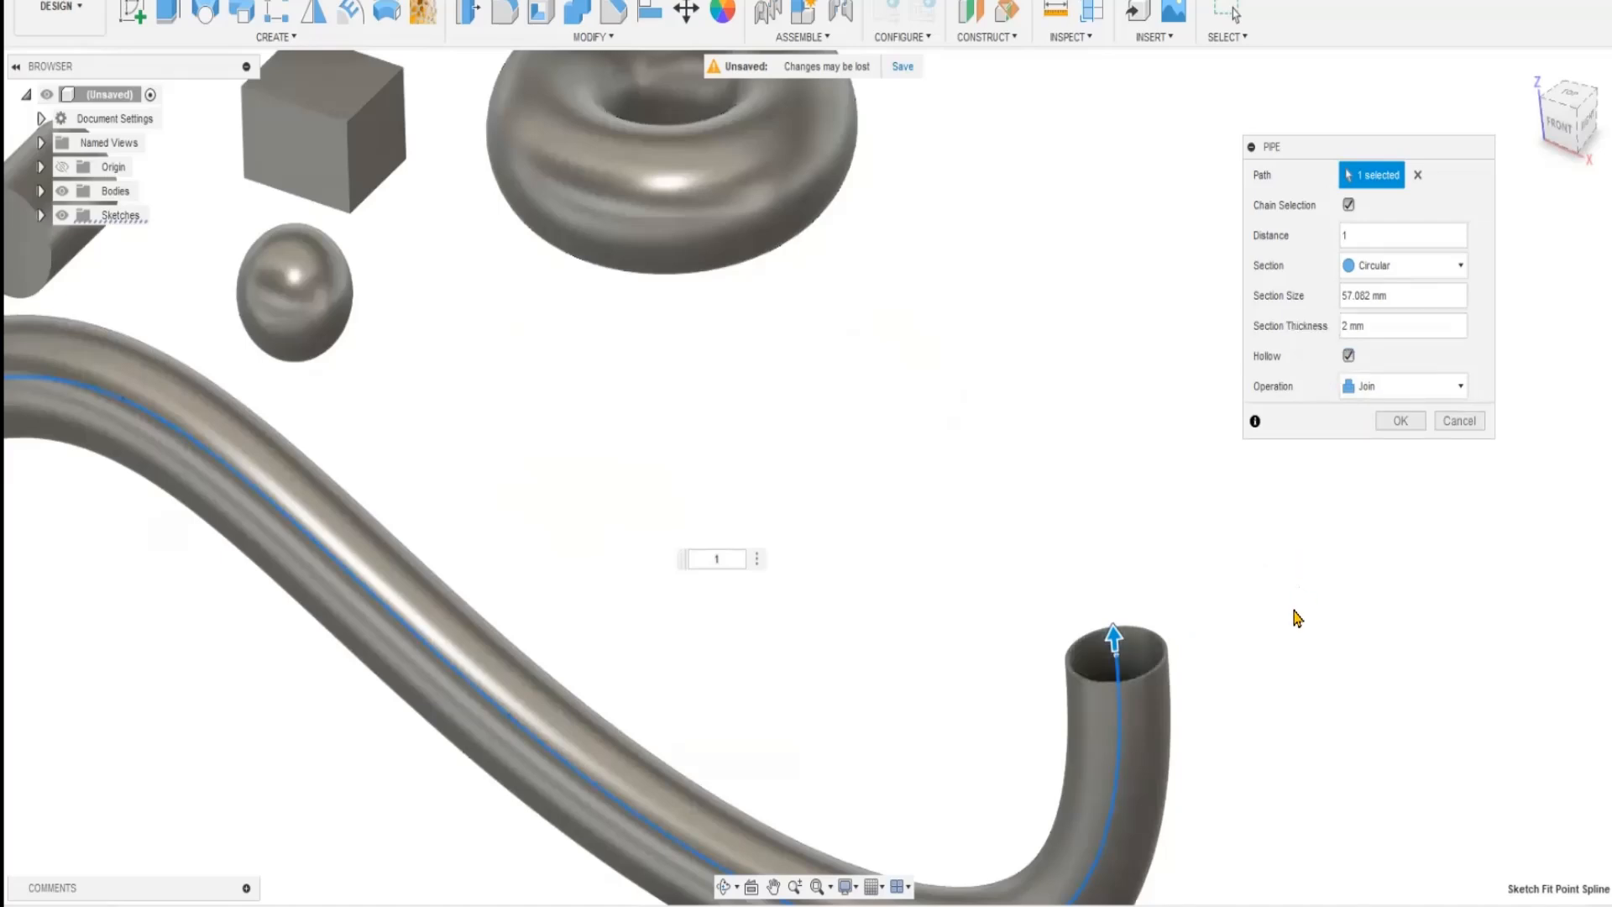
scroll(1264, 724, "down", 3)
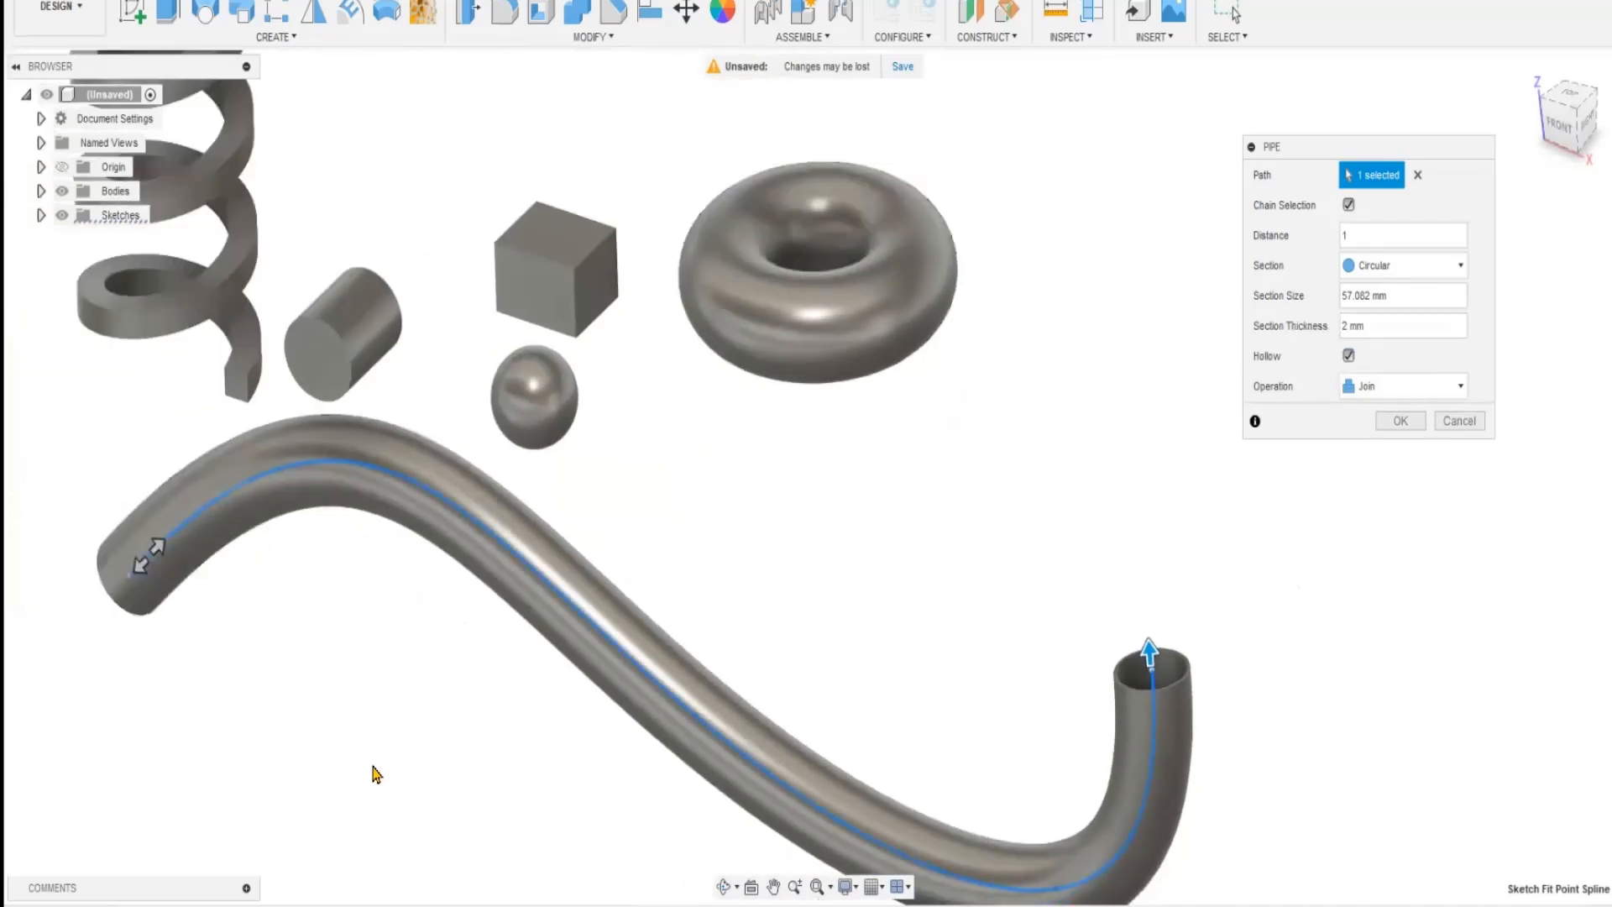